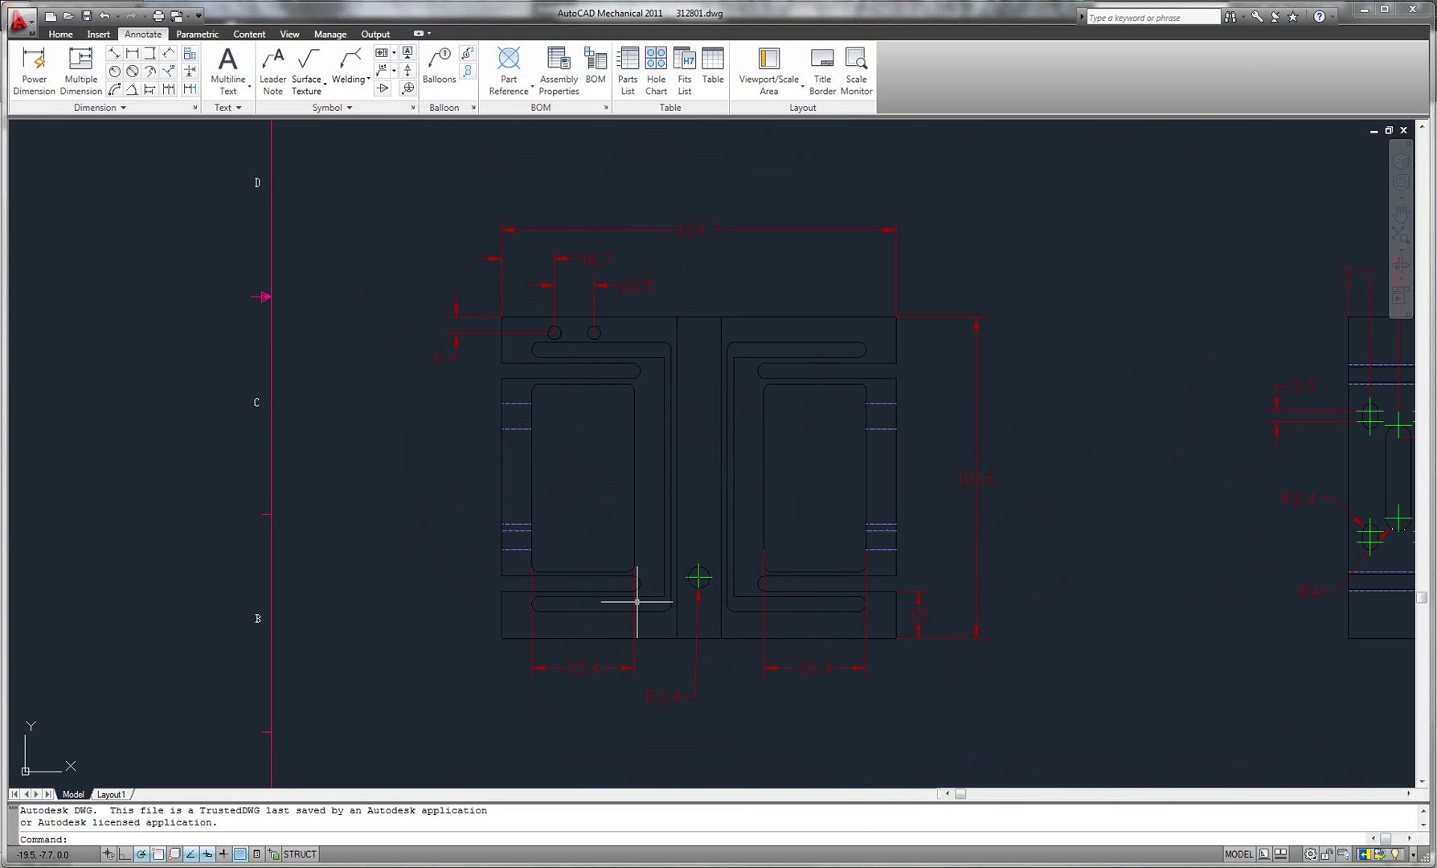
Zoom to the full sheet, then save drawing 312801 and close it
middle_click(698, 518)
middle_click(698, 517)
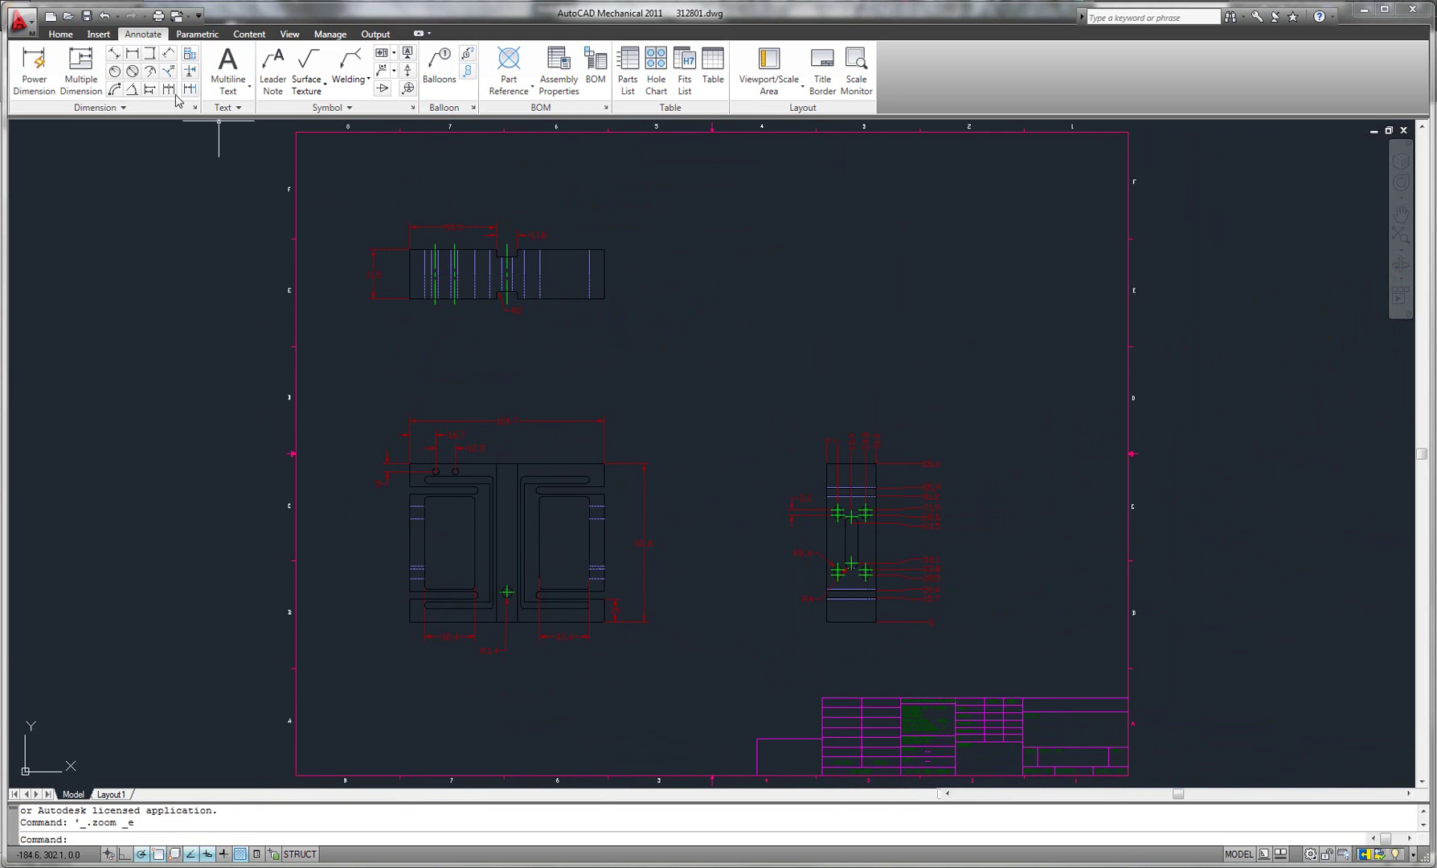
left_click(87, 15)
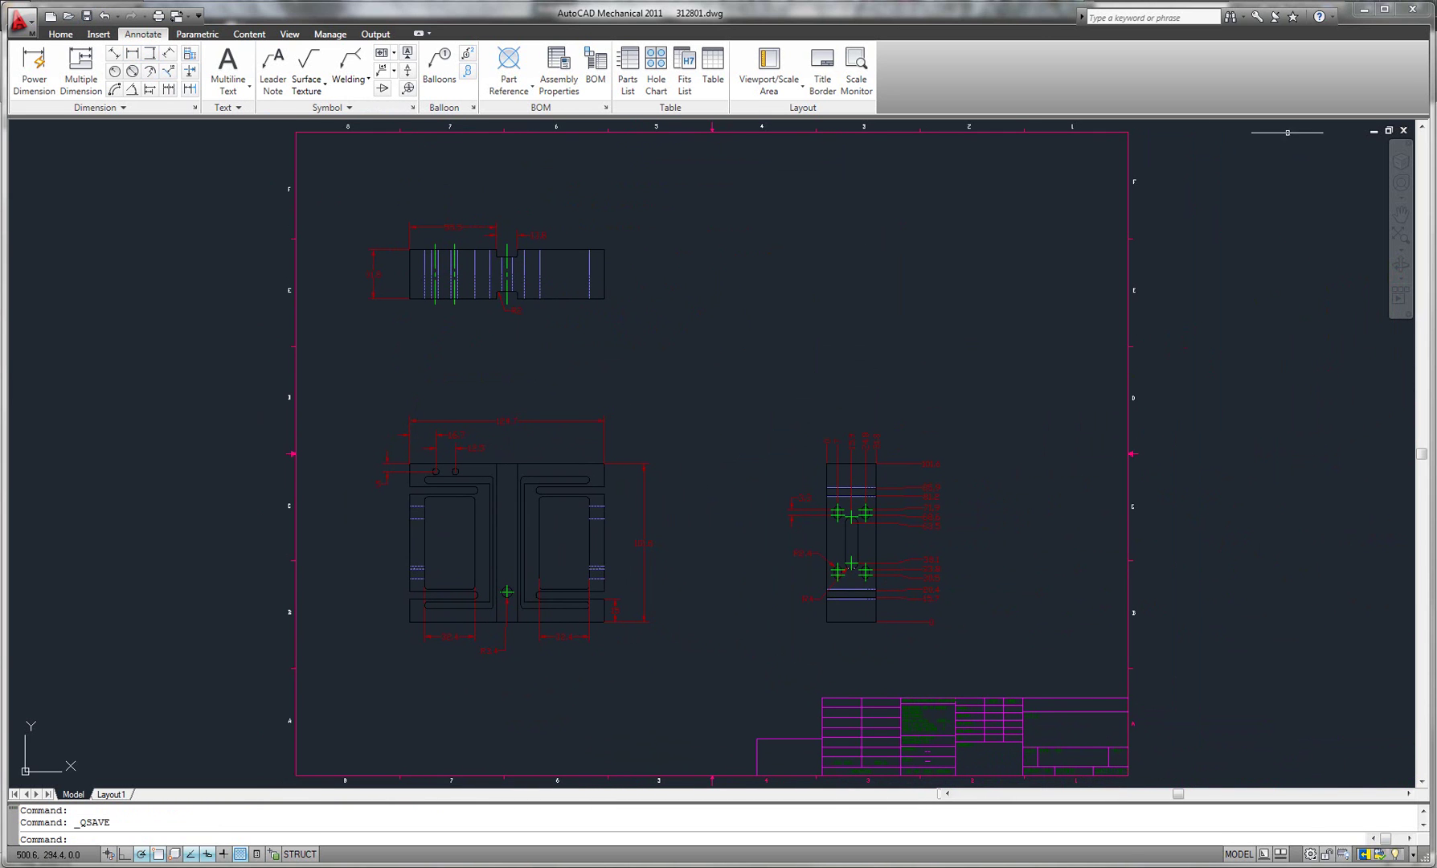
left_click(1404, 130)
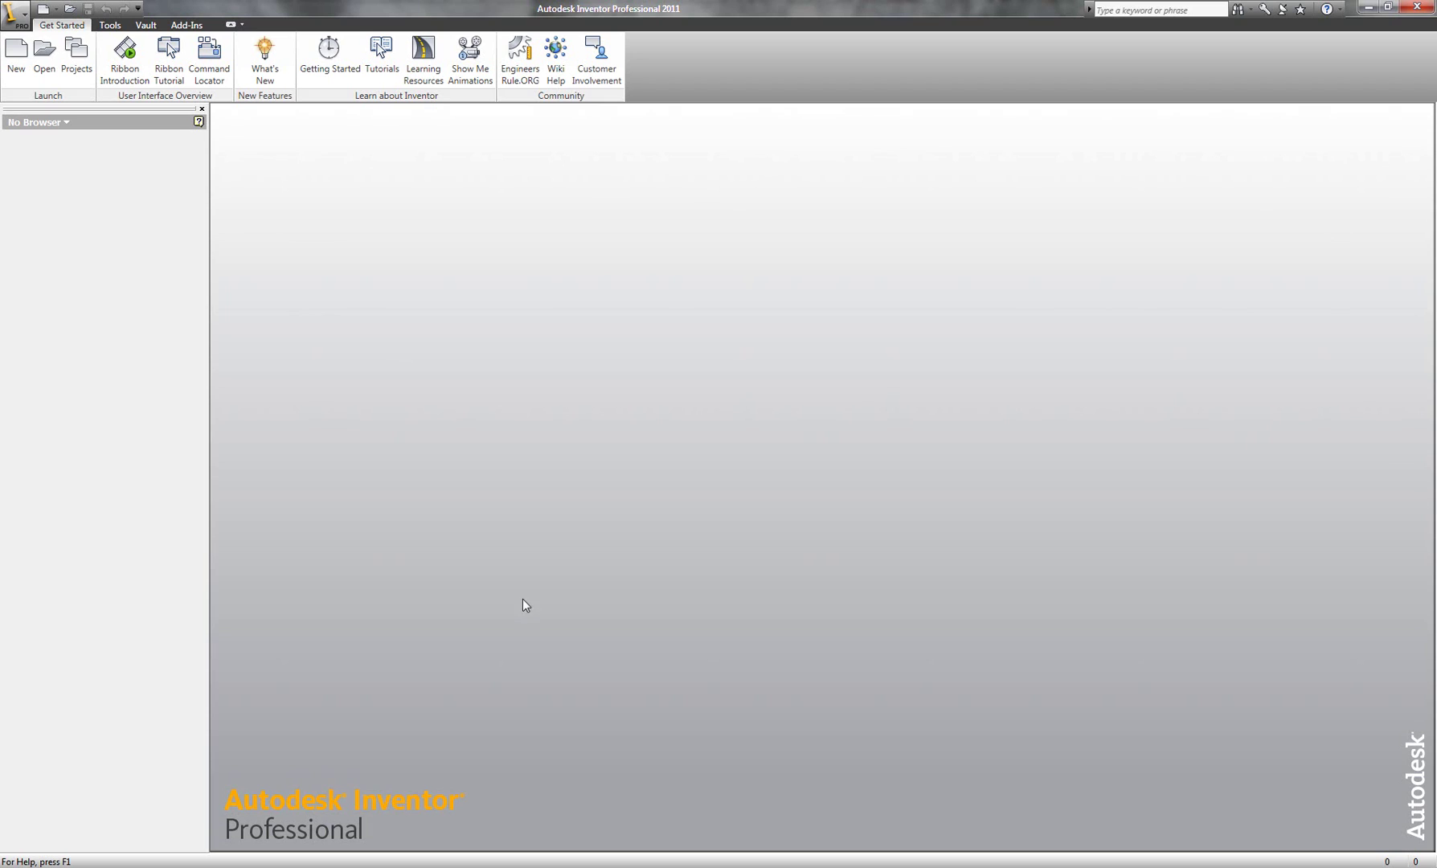
left_click(44, 53)
left_click(649, 468)
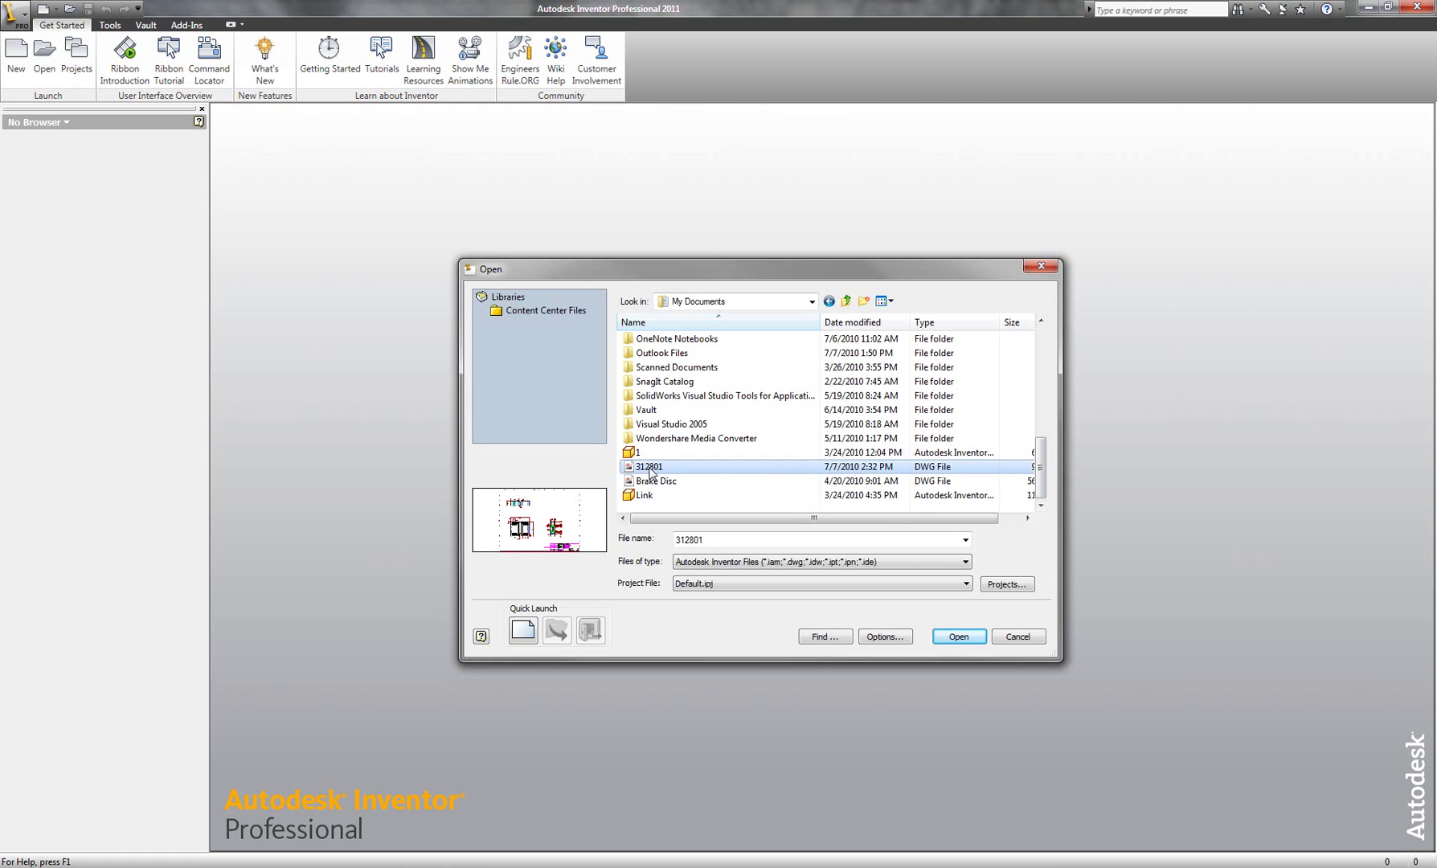
left_click(959, 637)
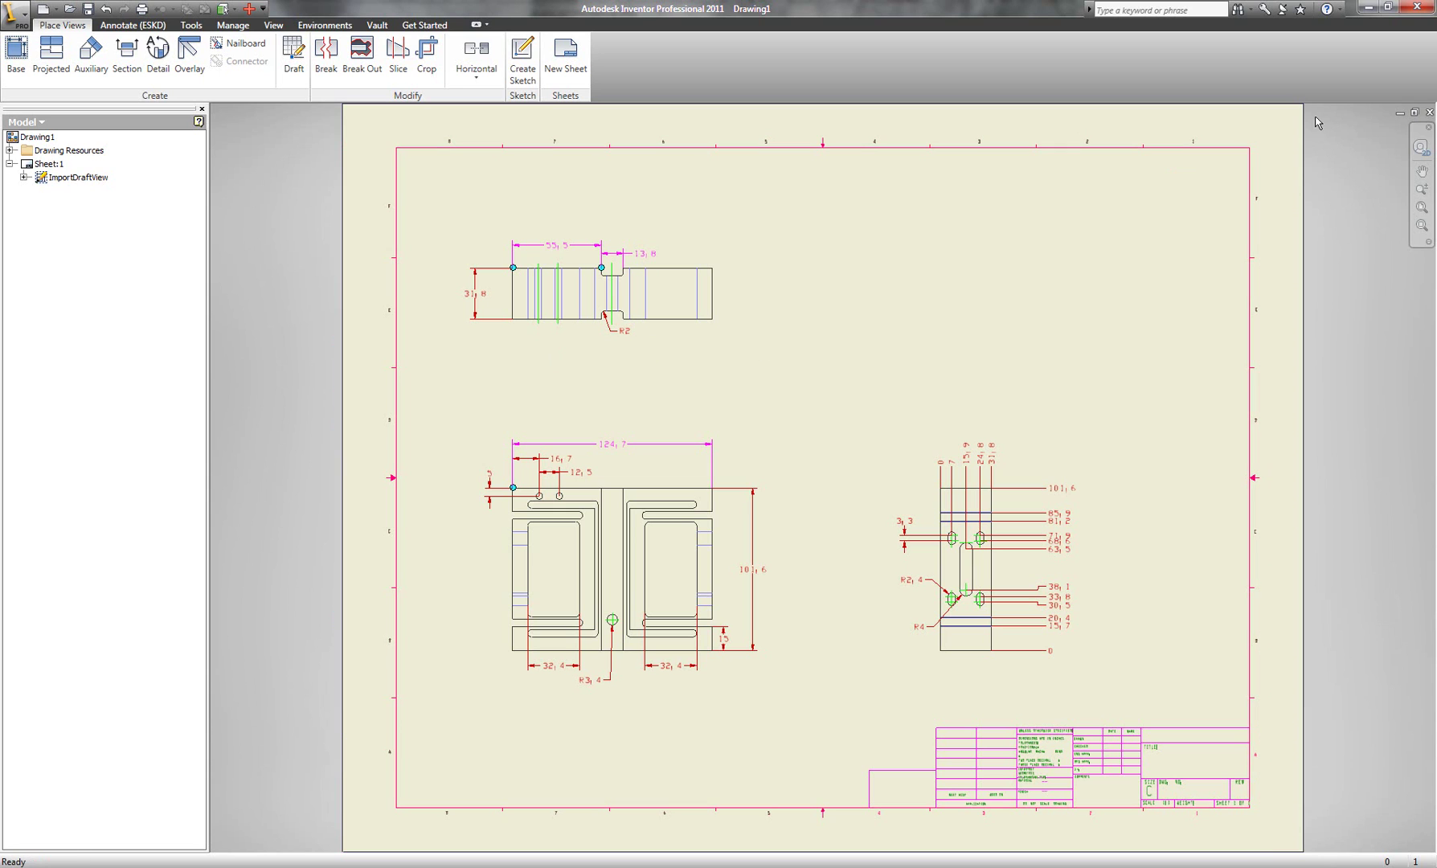
left_click(1430, 113)
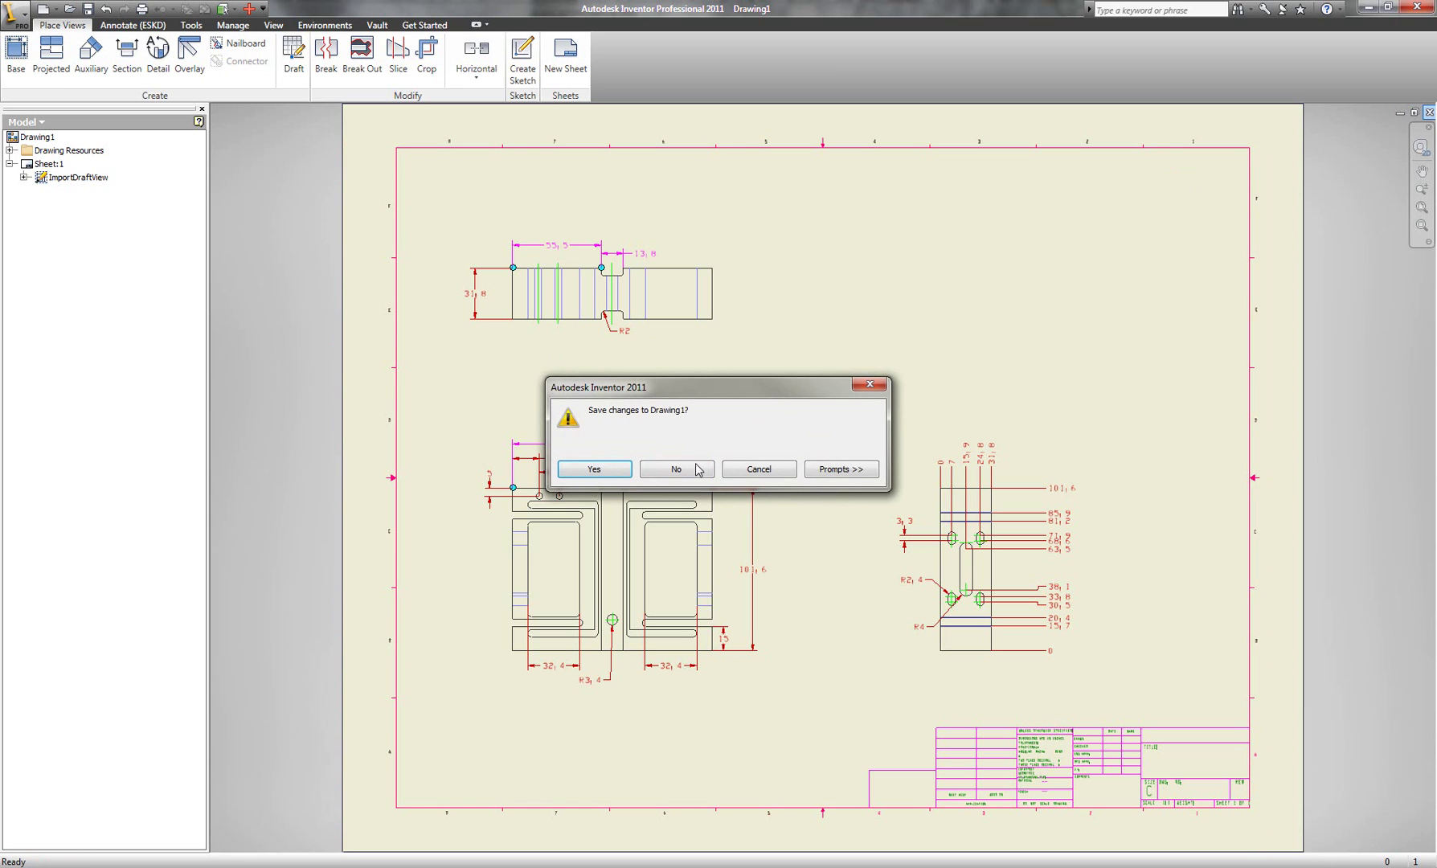
left_click(691, 473)
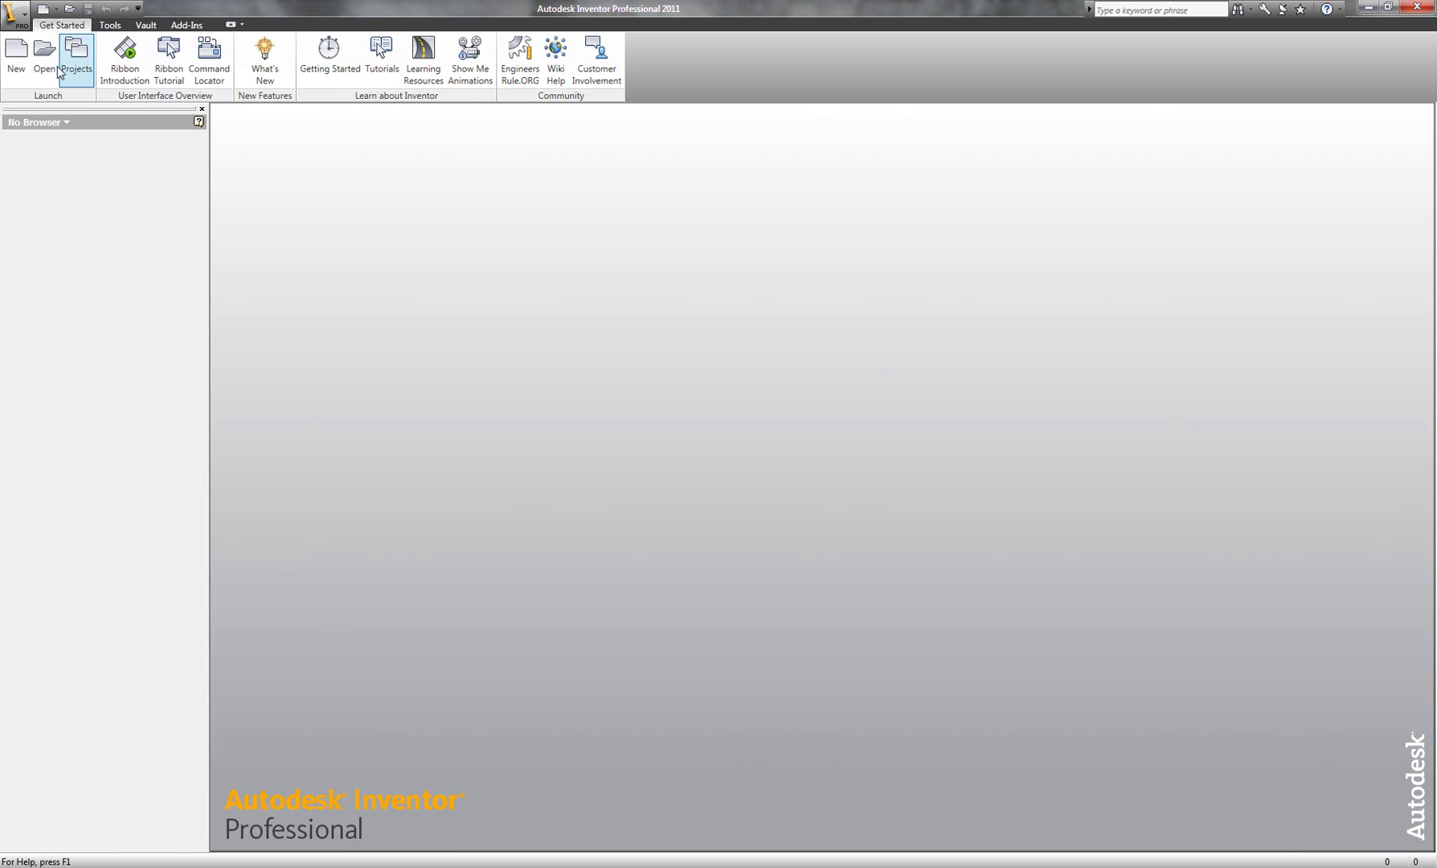
Open 312801.dwg through the DWG import wizard
left_click(45, 58)
scroll(724, 474, "down", 5)
double_click(721, 468)
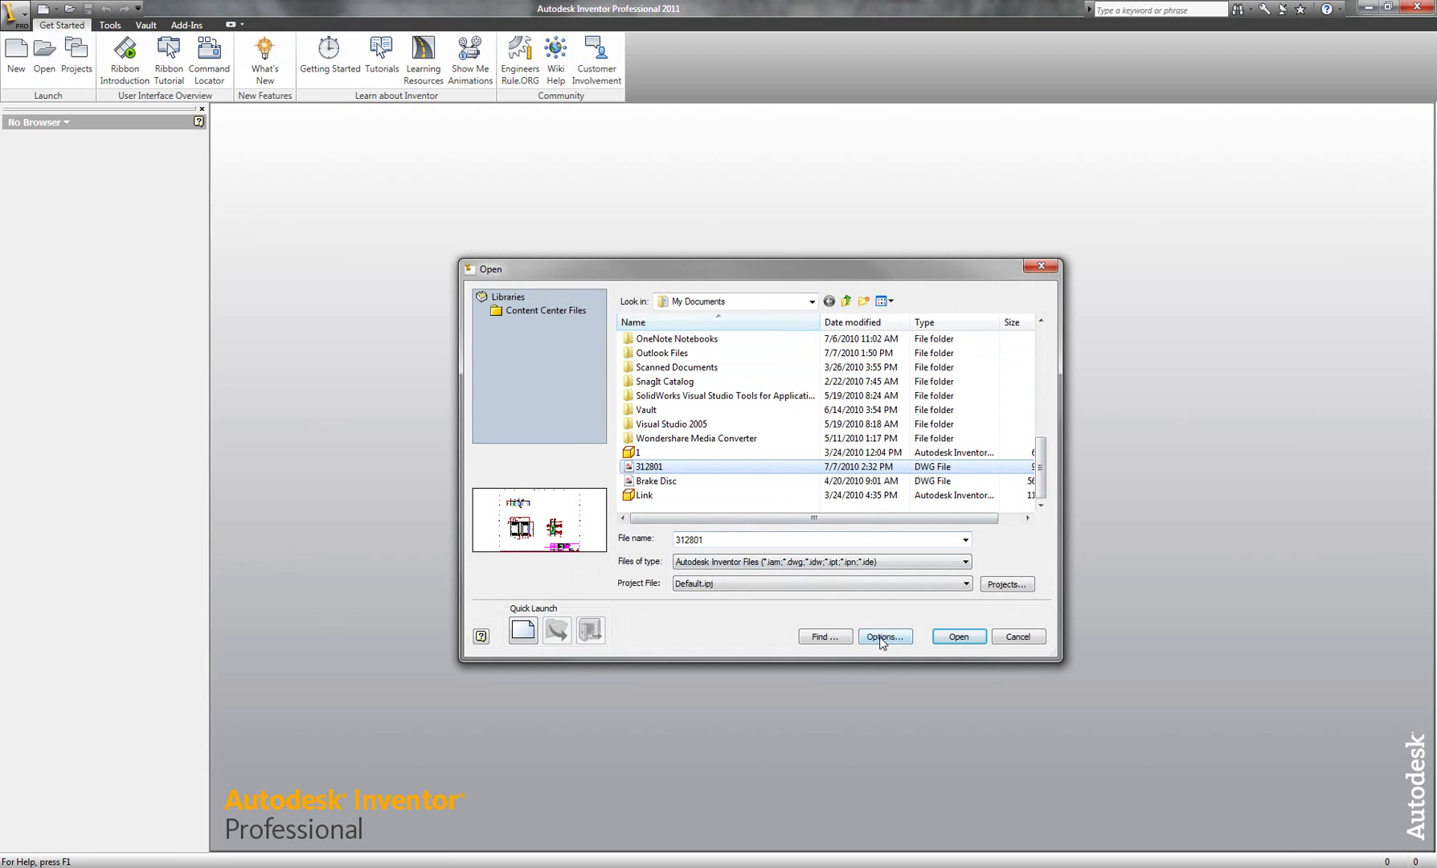
left_click(756, 480)
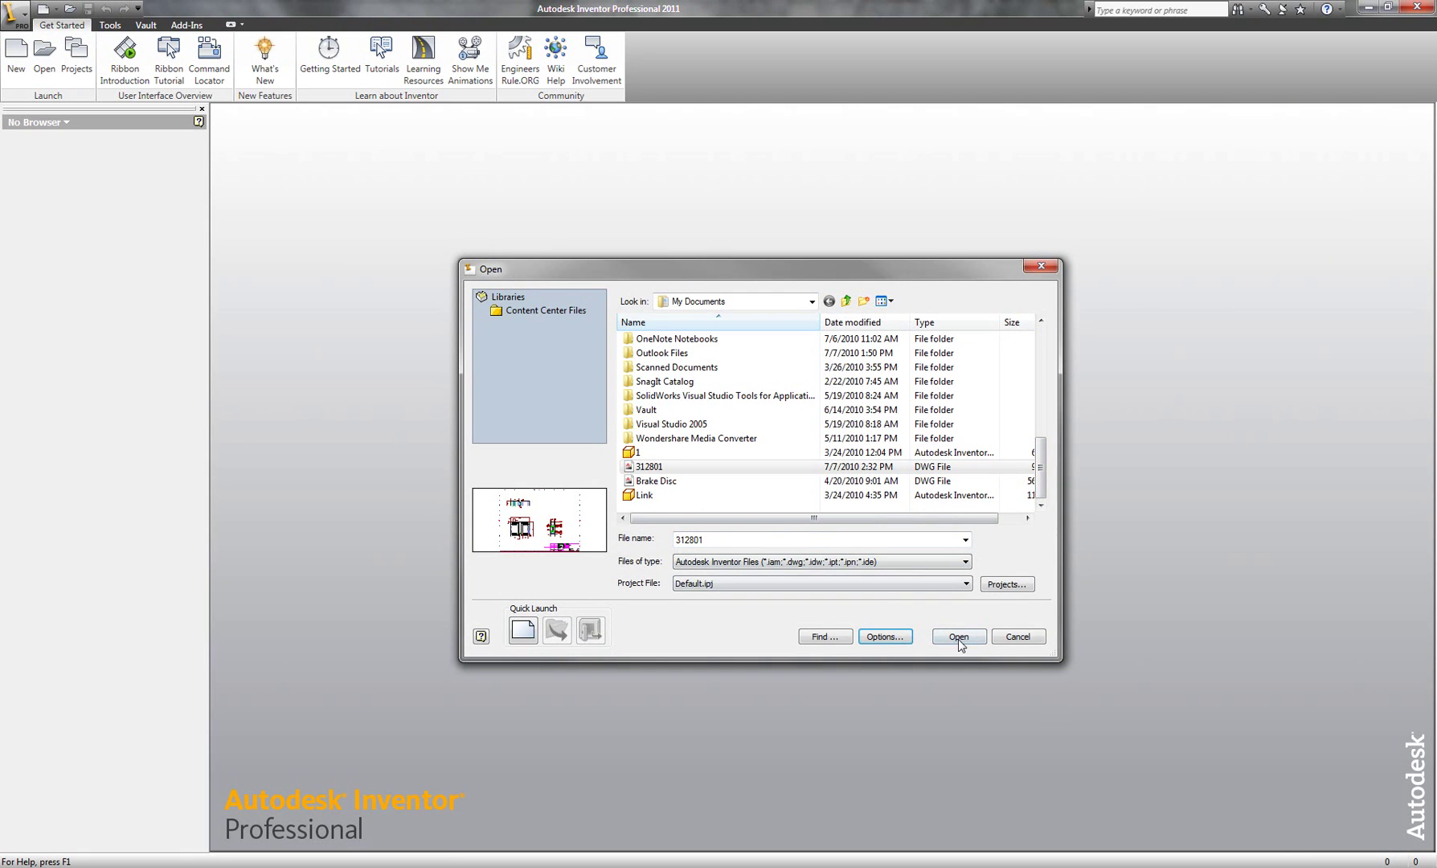
left_click(959, 639)
left_click(736, 664)
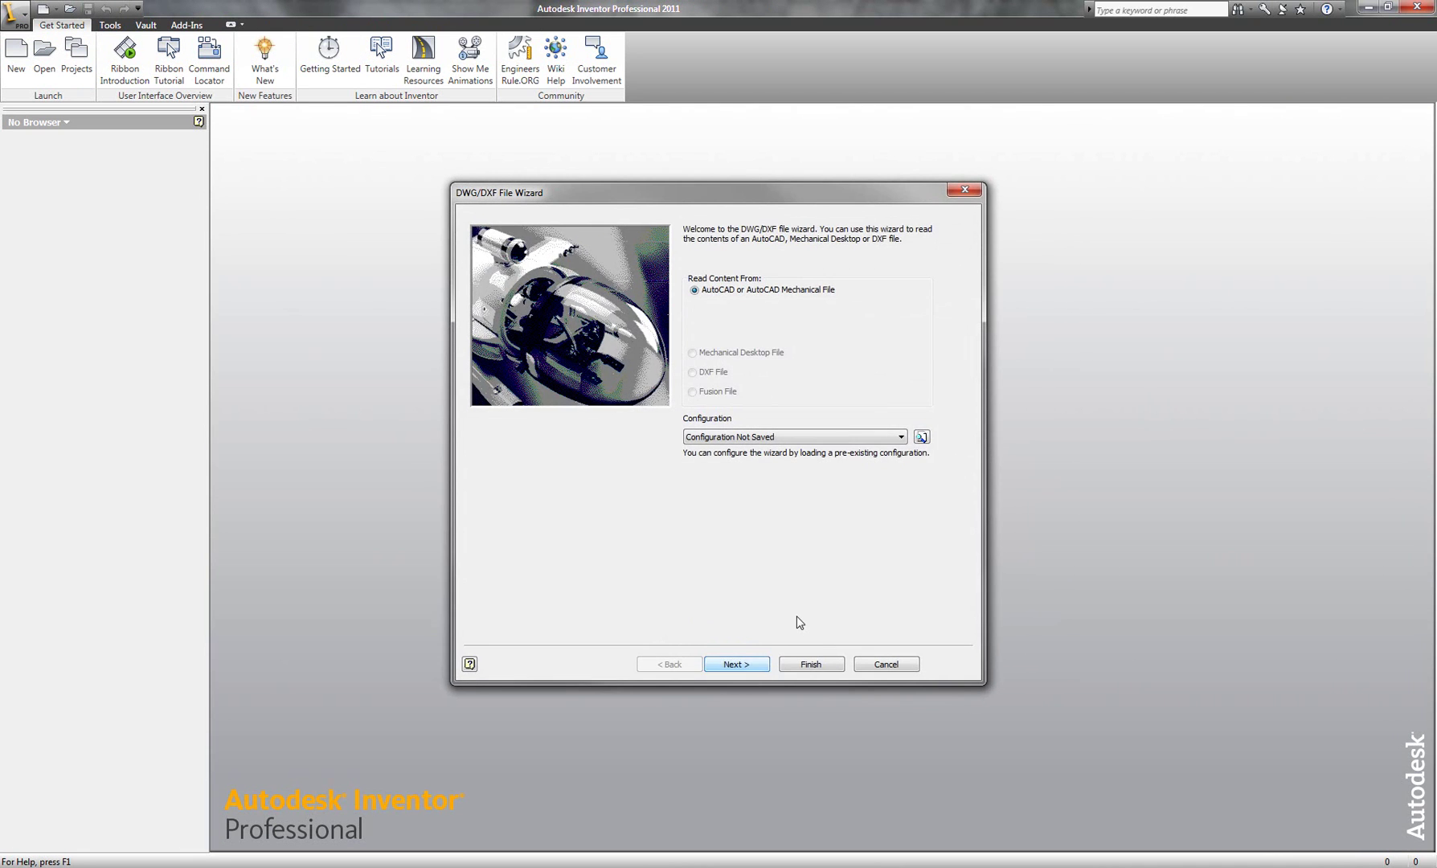
Exclude every layer except OBJECT_LINES from the import
left_click(490, 251)
left_click(490, 260)
left_click(490, 270)
left_click(490, 280)
left_click(490, 290)
left_click(490, 299)
left_click(490, 309)
left_click(490, 328)
left_click(491, 337)
left_click(490, 347)
left_click(491, 358)
Import the object-line geometry into a new part
left_click(734, 665)
left_click(719, 328)
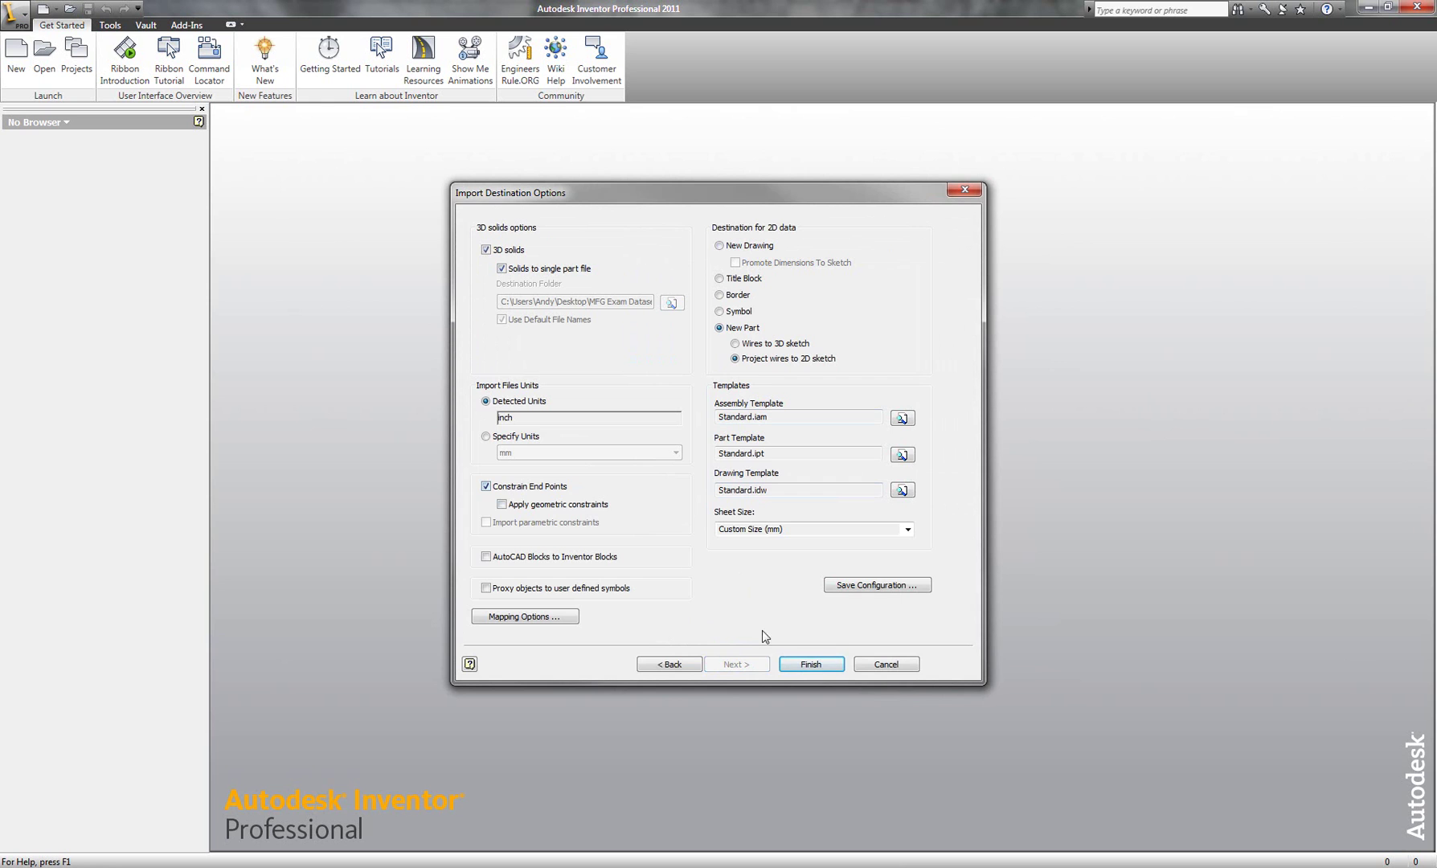
left_click(803, 665)
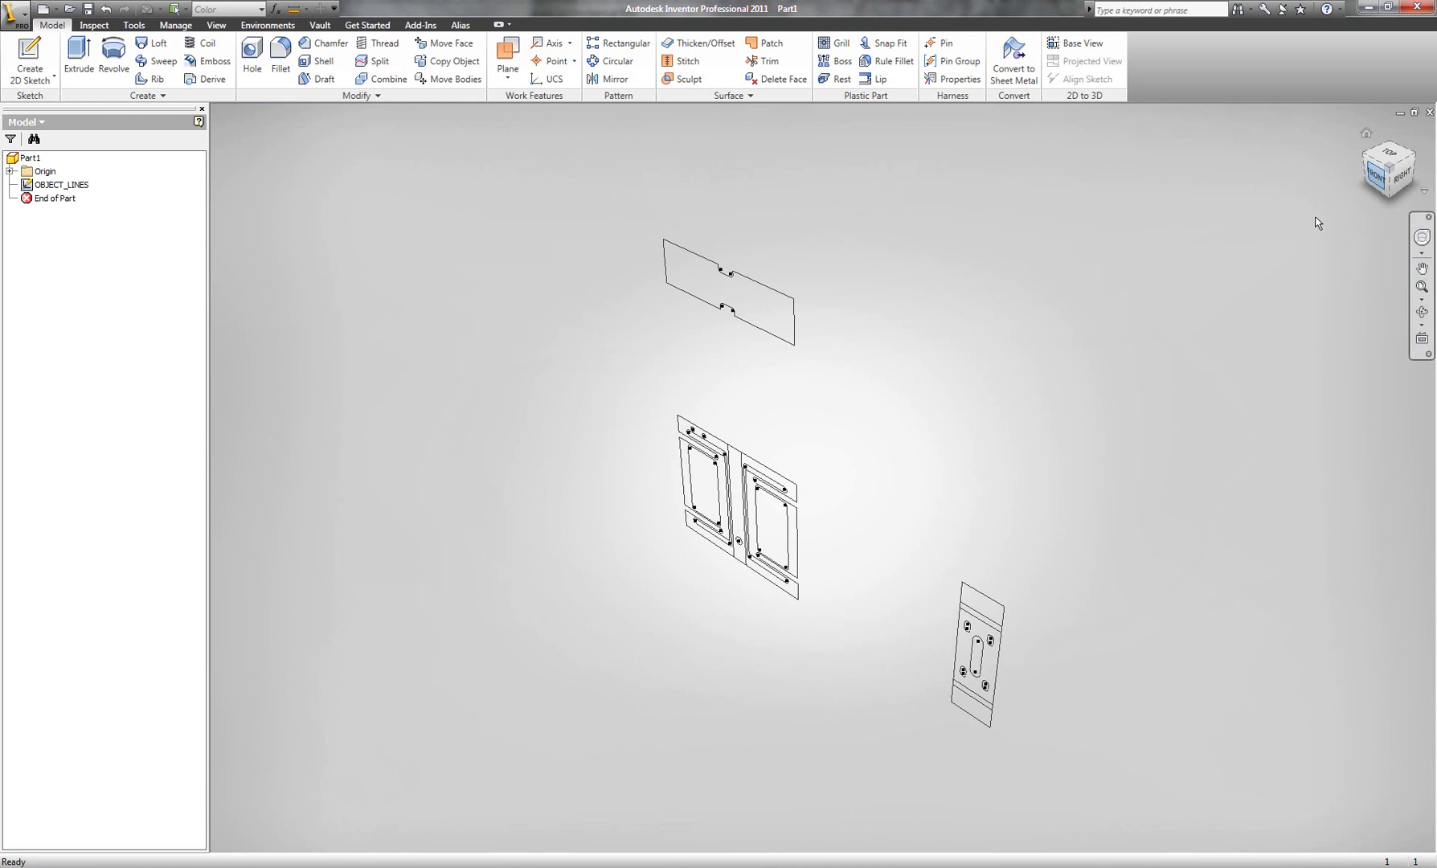
Set the lower-left sketch as the 2D to 3D base view, seen from the front
left_click(1377, 177)
left_click(1077, 45)
left_click(950, 353)
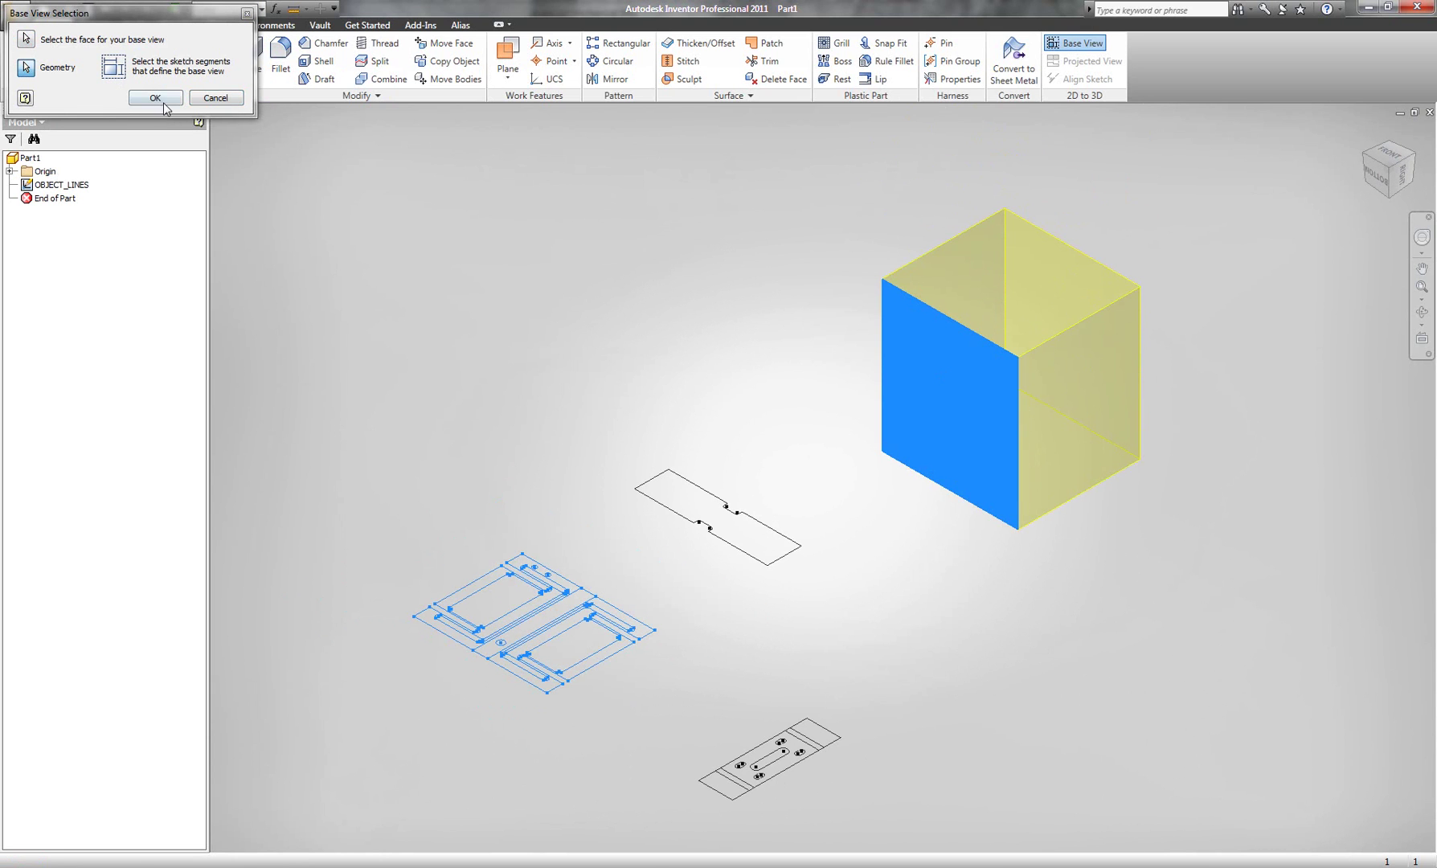
left_click(154, 98)
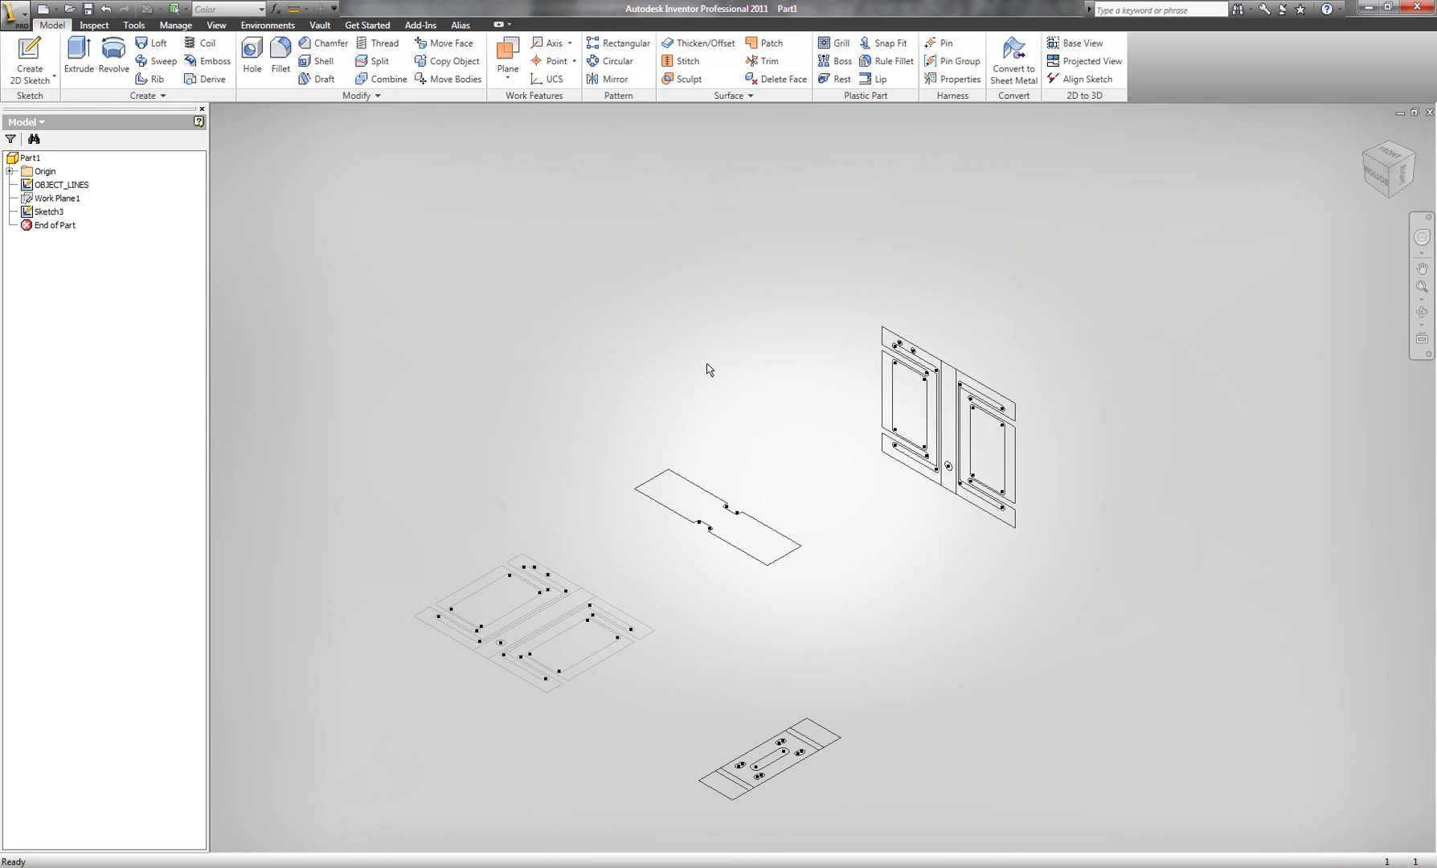
Fold the middle and bottom sketches up as two projected views
left_click(1085, 61)
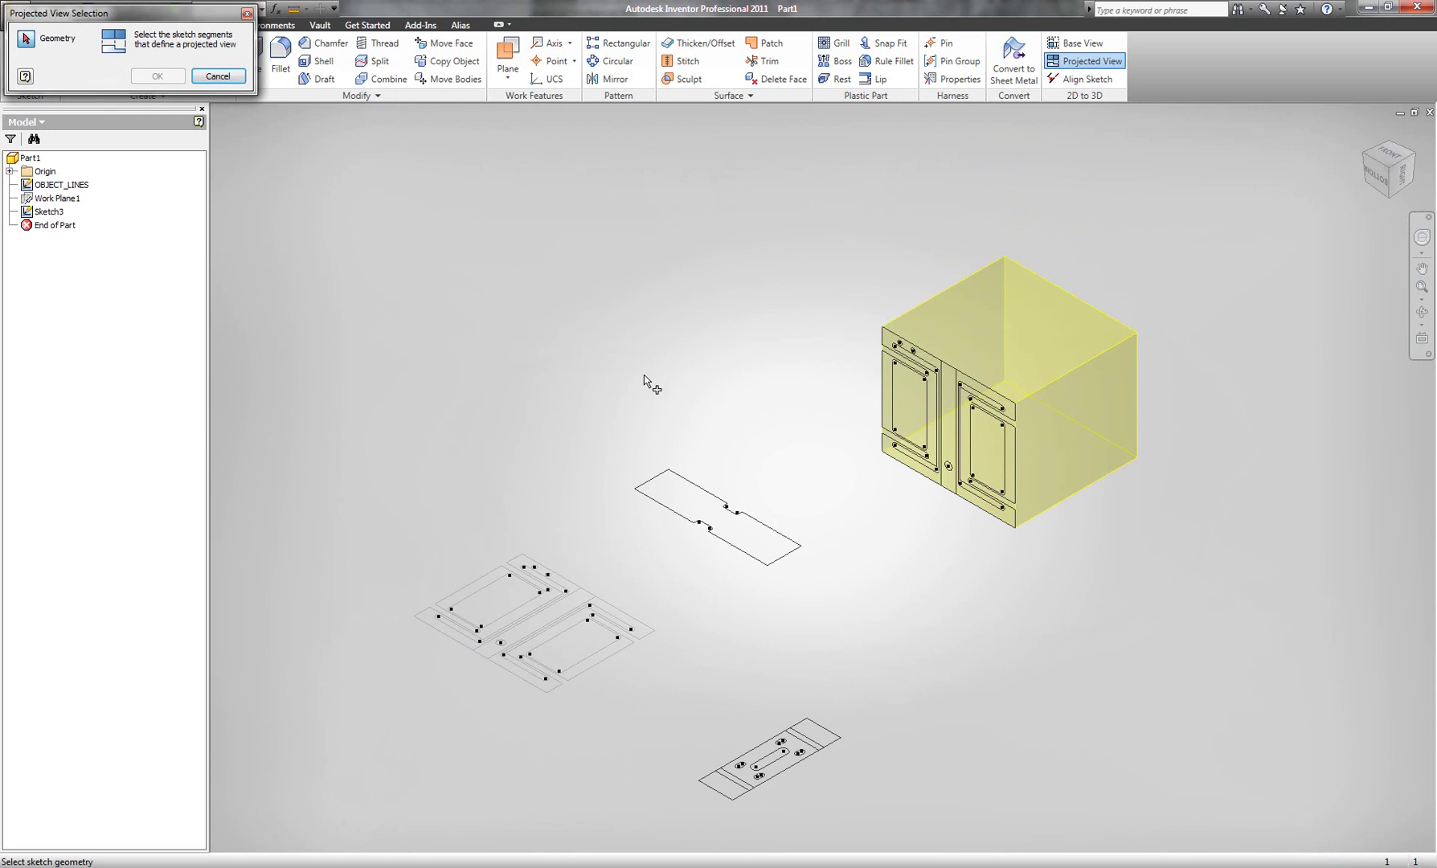
left_click(748, 580)
left_click(167, 75)
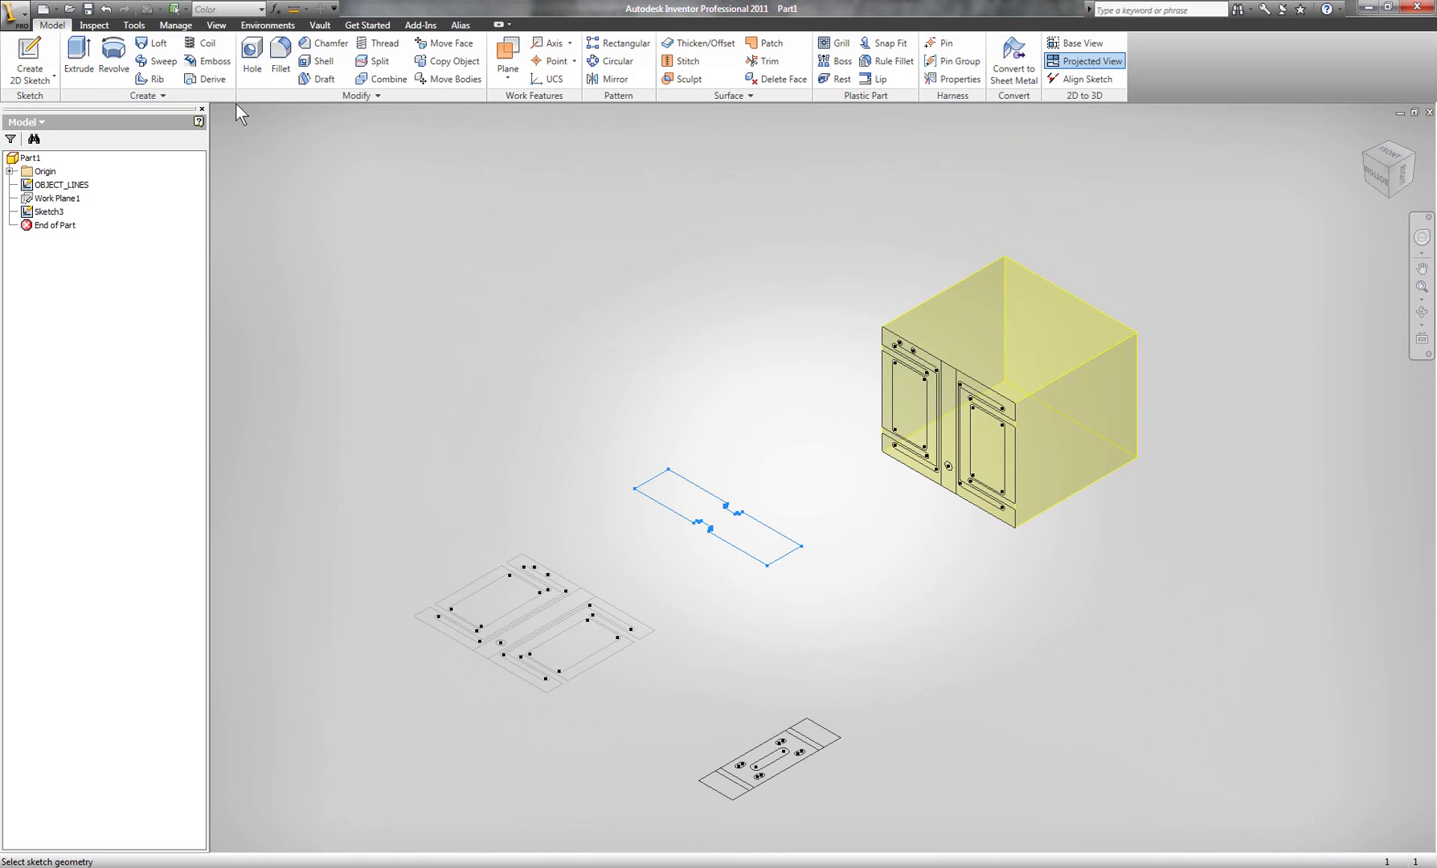
left_click(1085, 61)
left_click(735, 792)
left_click(158, 76)
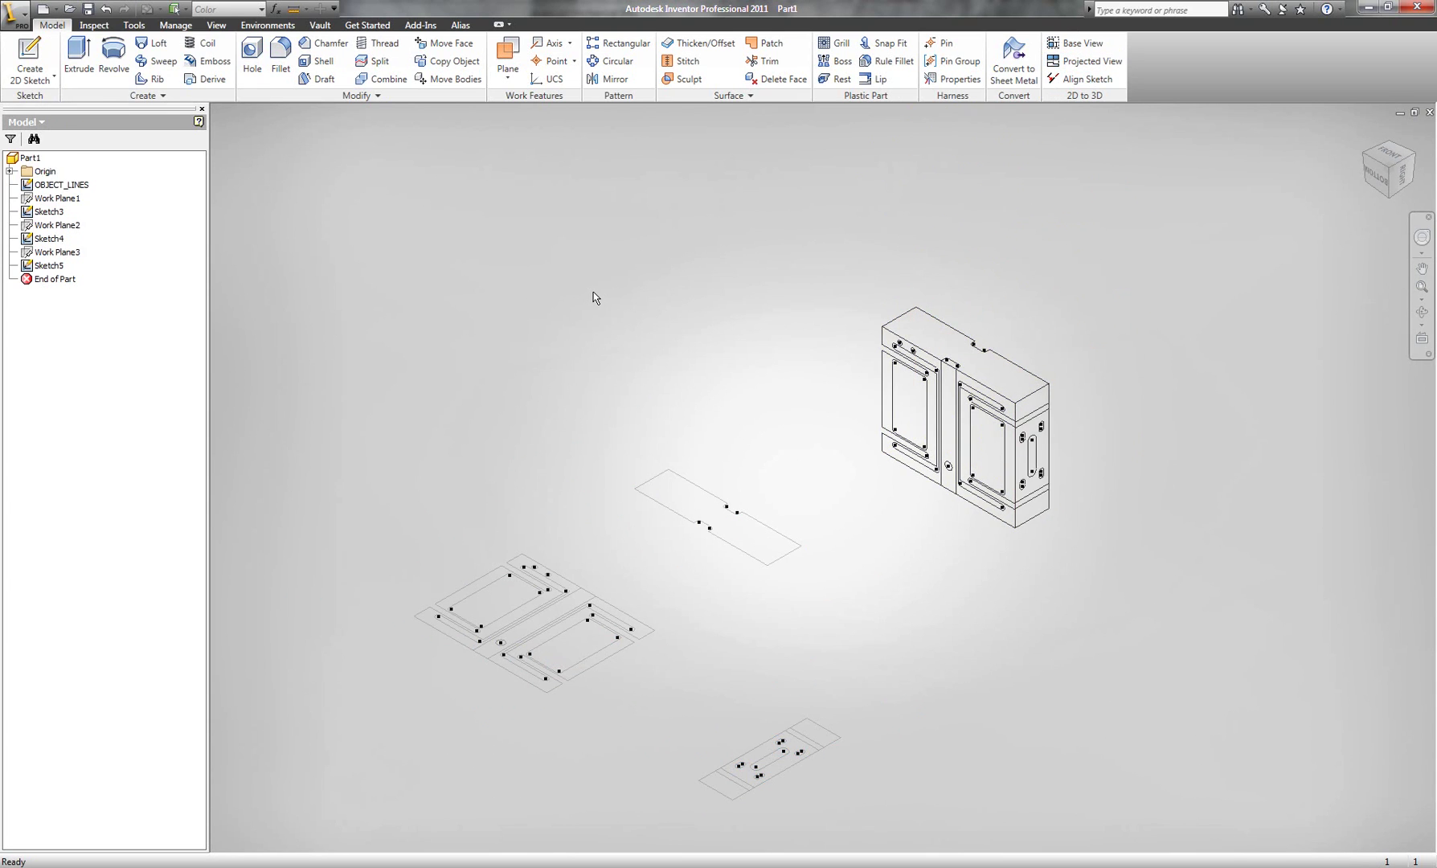
Hide the OBJECT_LINES sketch and fit the whole model in view
left_click(61, 184)
right_click(65, 184)
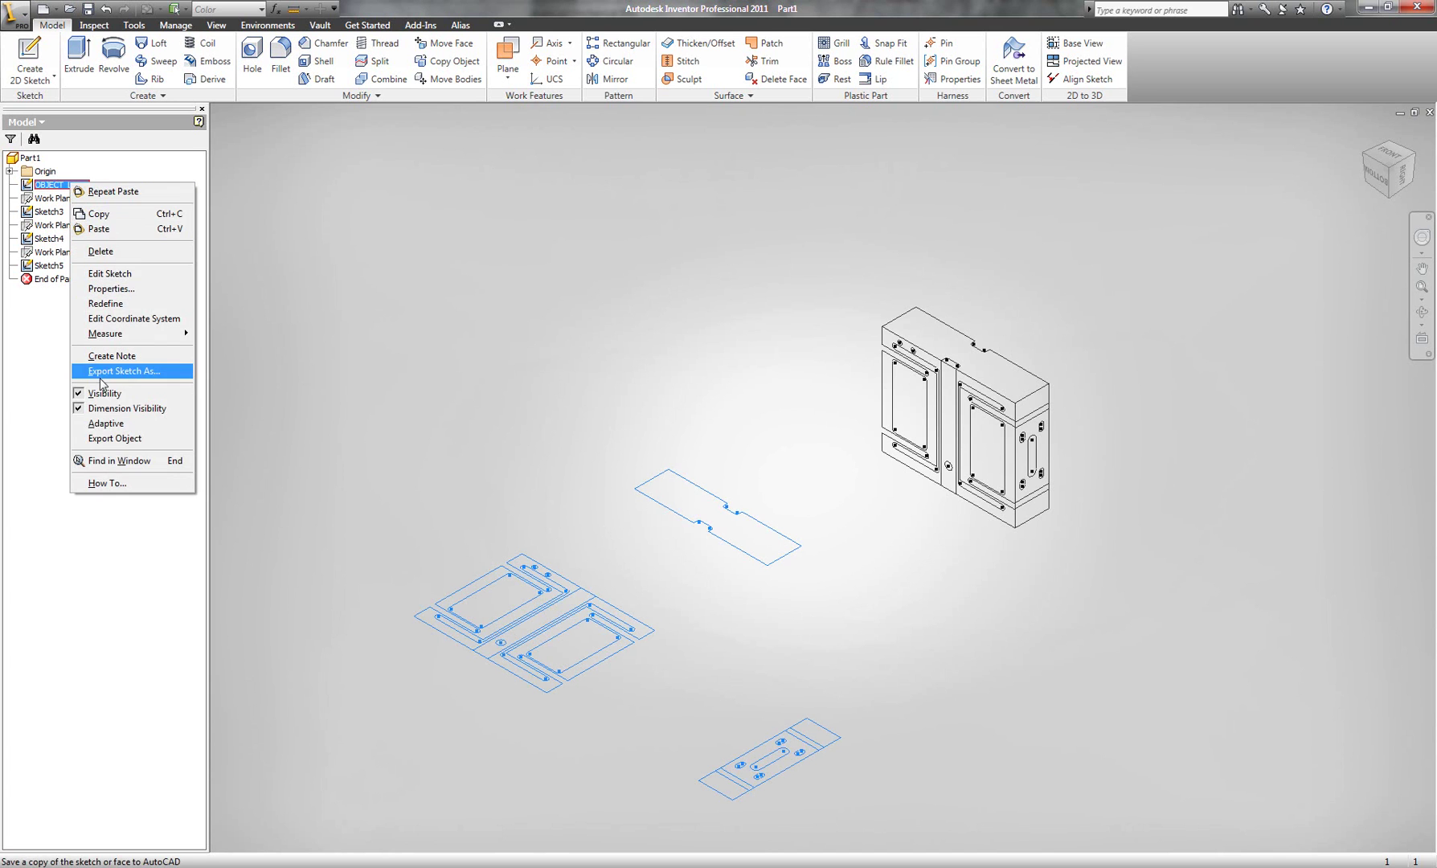
left_click(113, 392)
key("Home")
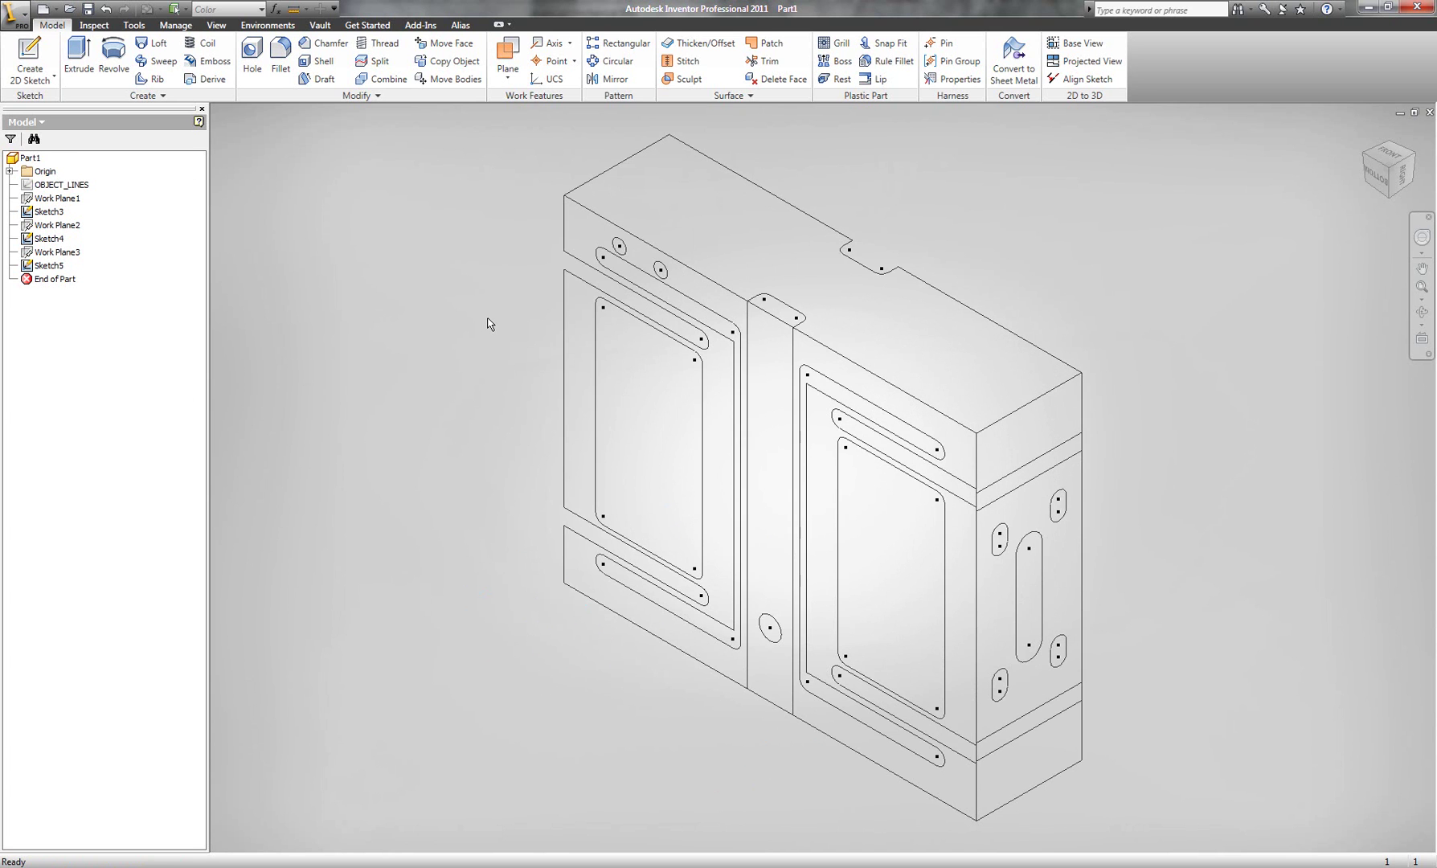
Extrude the three front sketch regions to the back corner vertex, creating Extrusion1
left_click(565, 246)
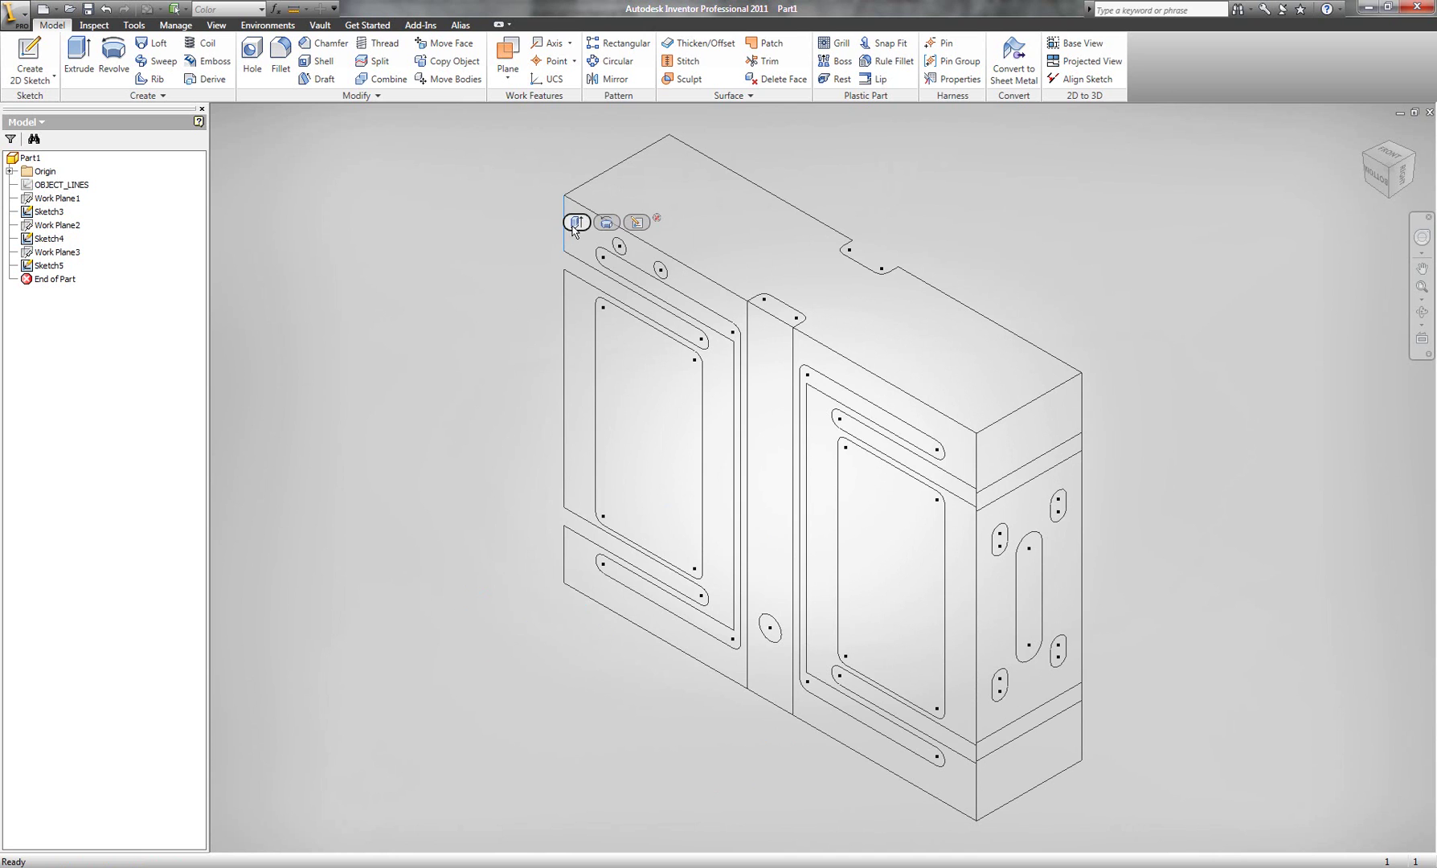
left_click(576, 224)
left_click(572, 228)
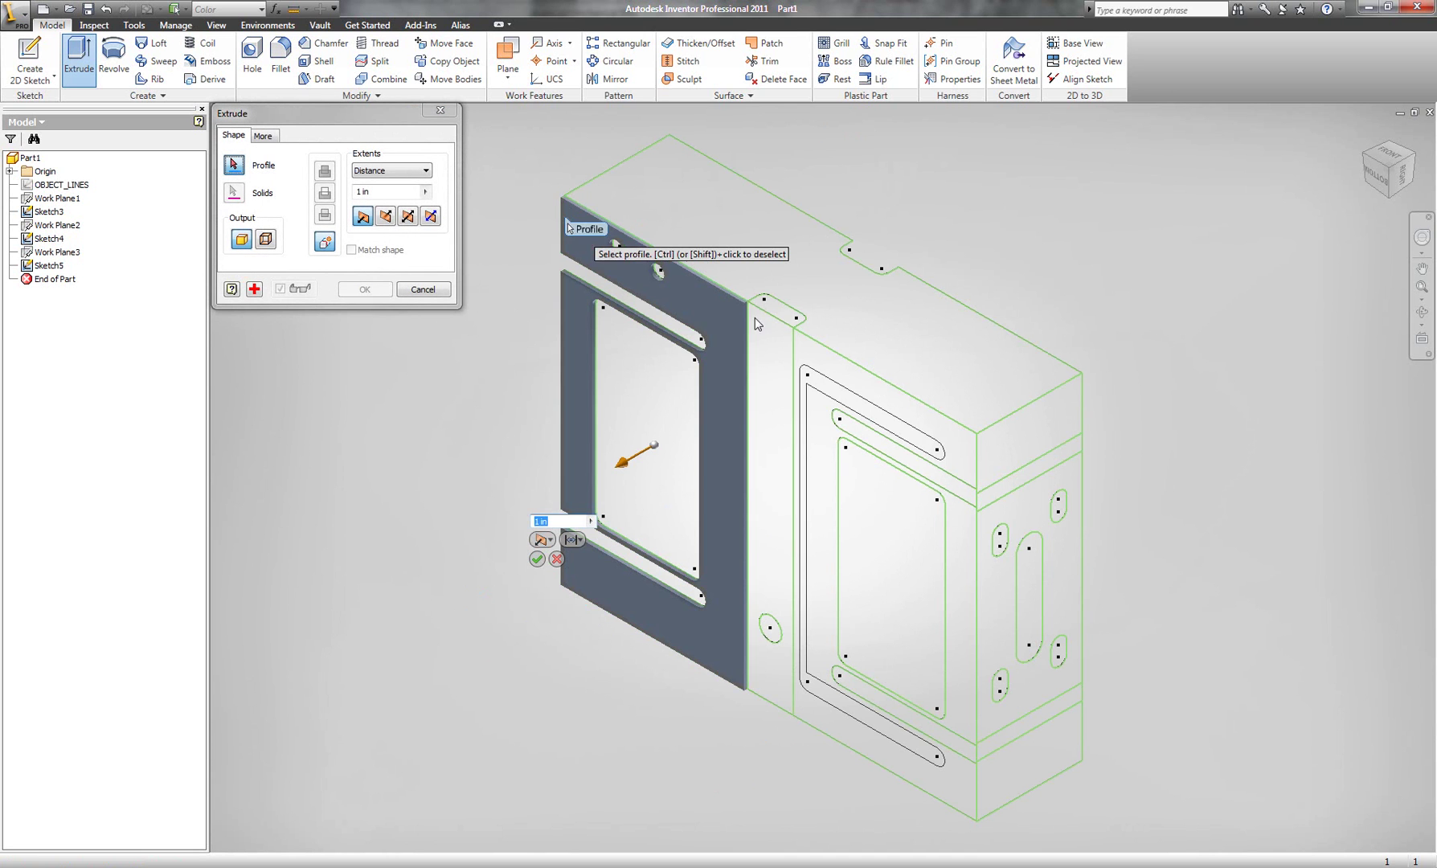
left_click(780, 346)
left_click(800, 362)
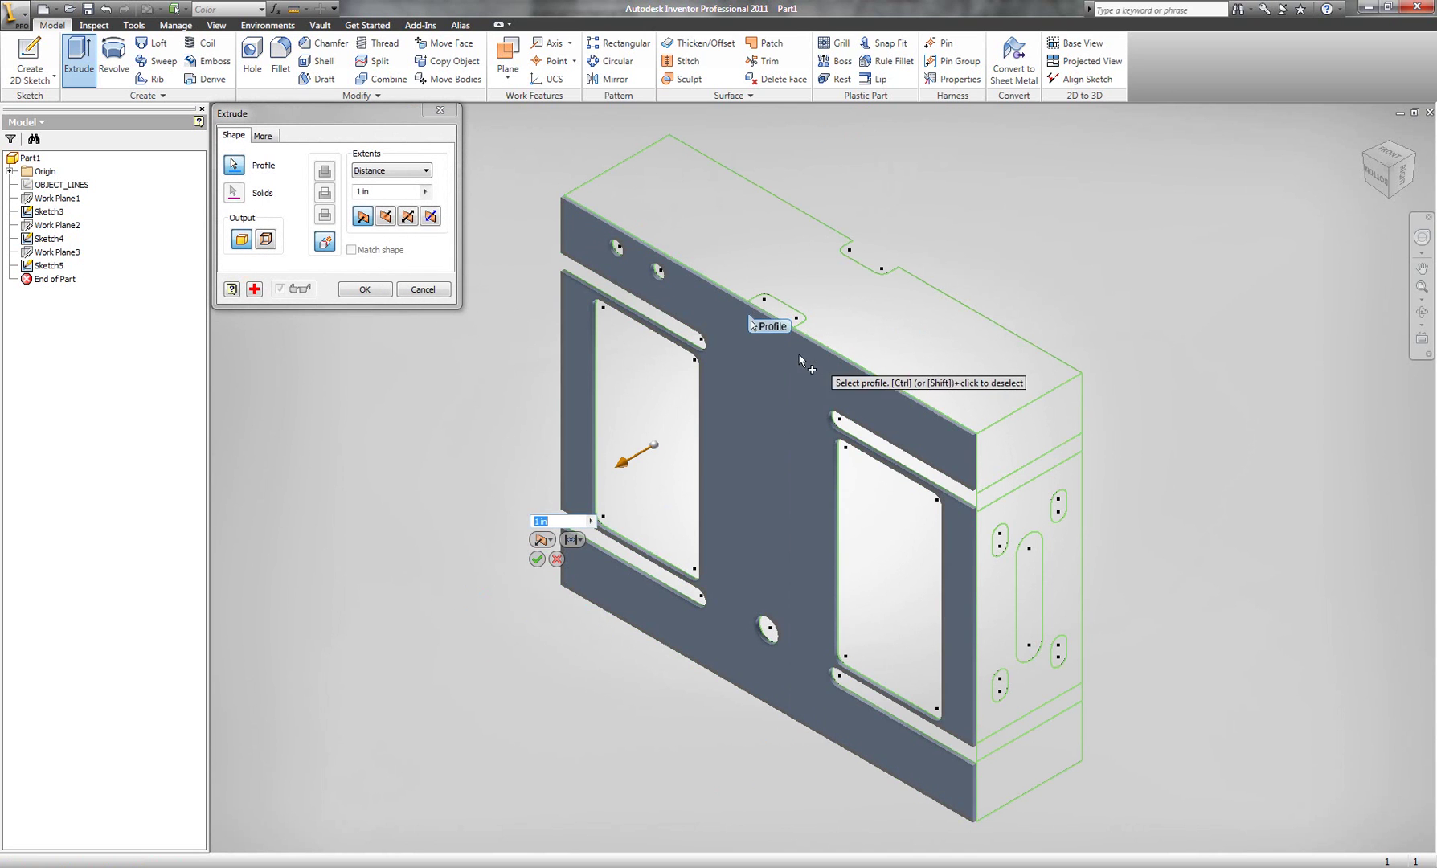
left_click(572, 539)
left_click(611, 575)
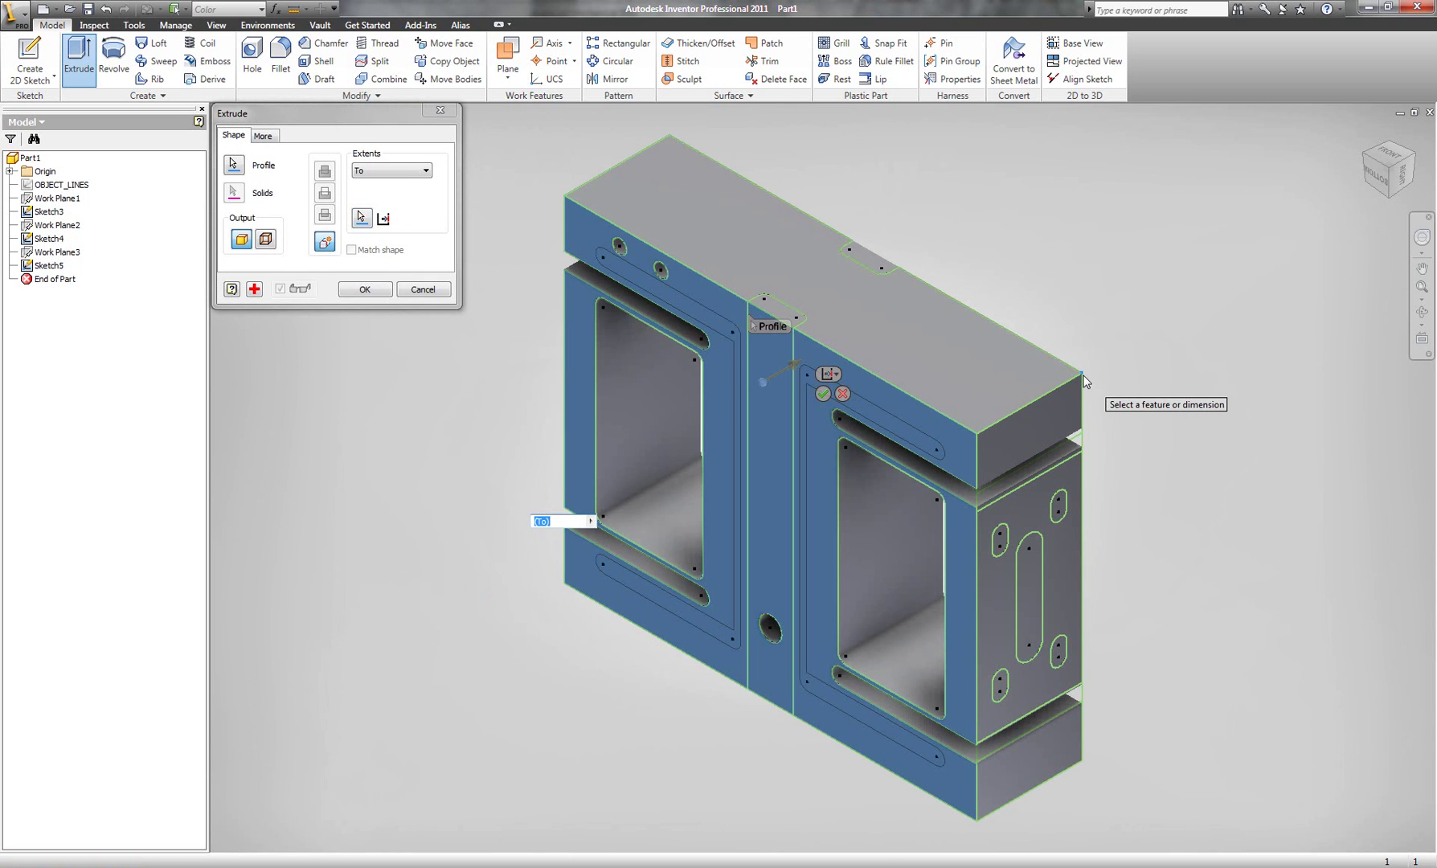
right_click(1079, 281)
left_click(1090, 291)
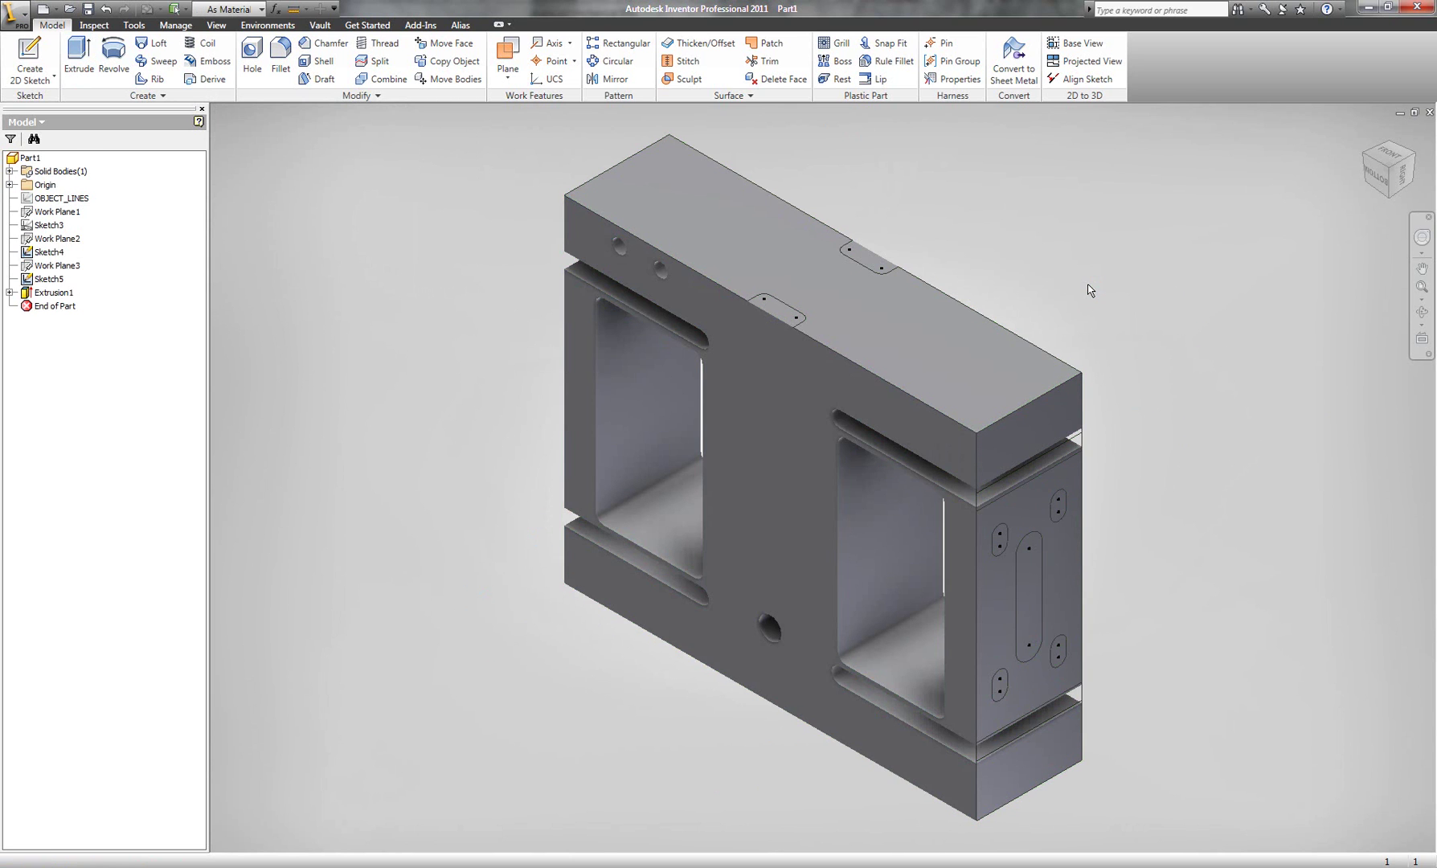
Cut the top-face slot profile Through All as Extrusion2
left_click(893, 275)
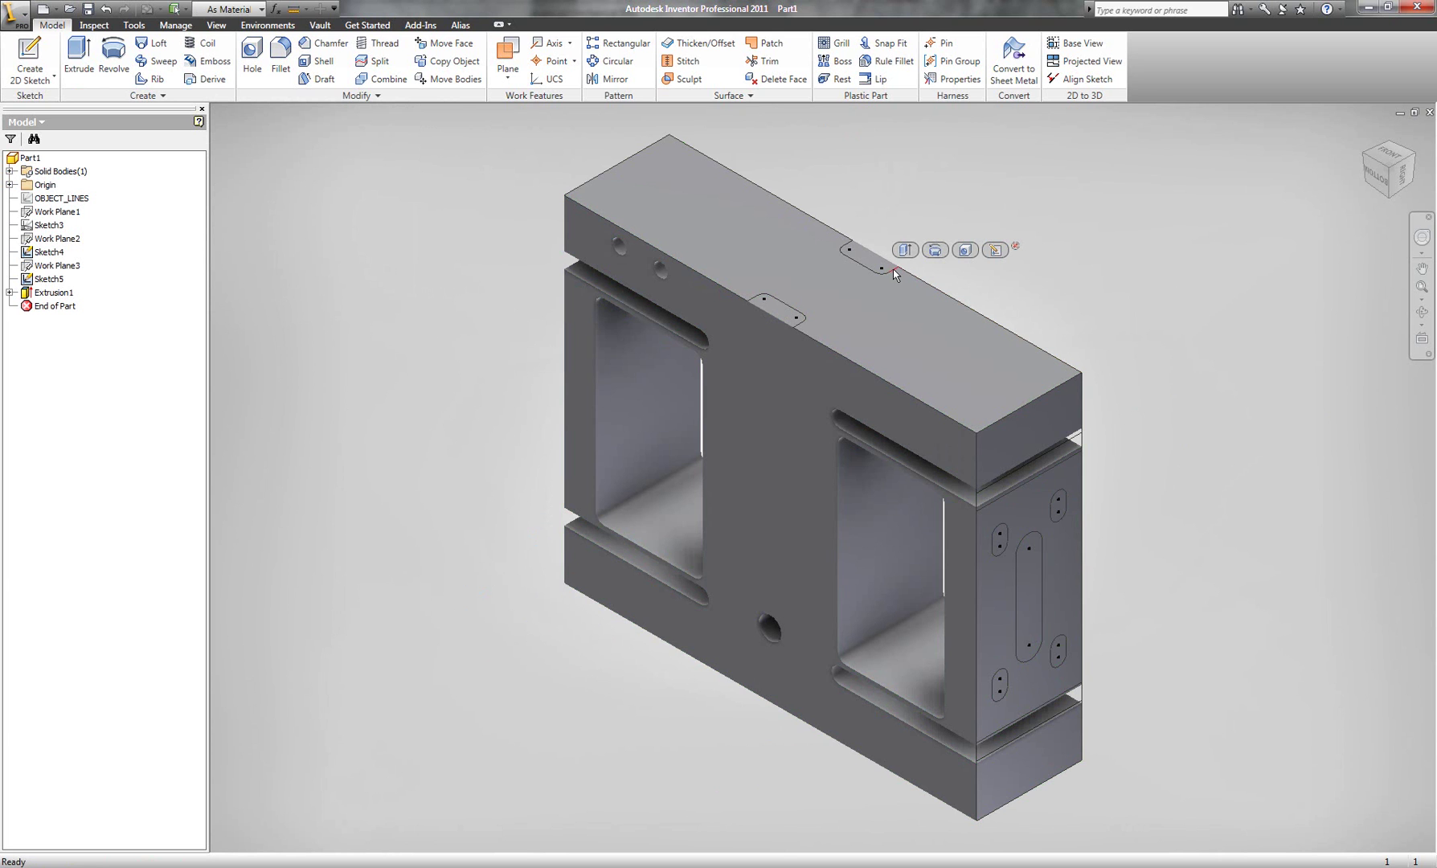
left_click(905, 250)
left_click(770, 308)
left_click(886, 215)
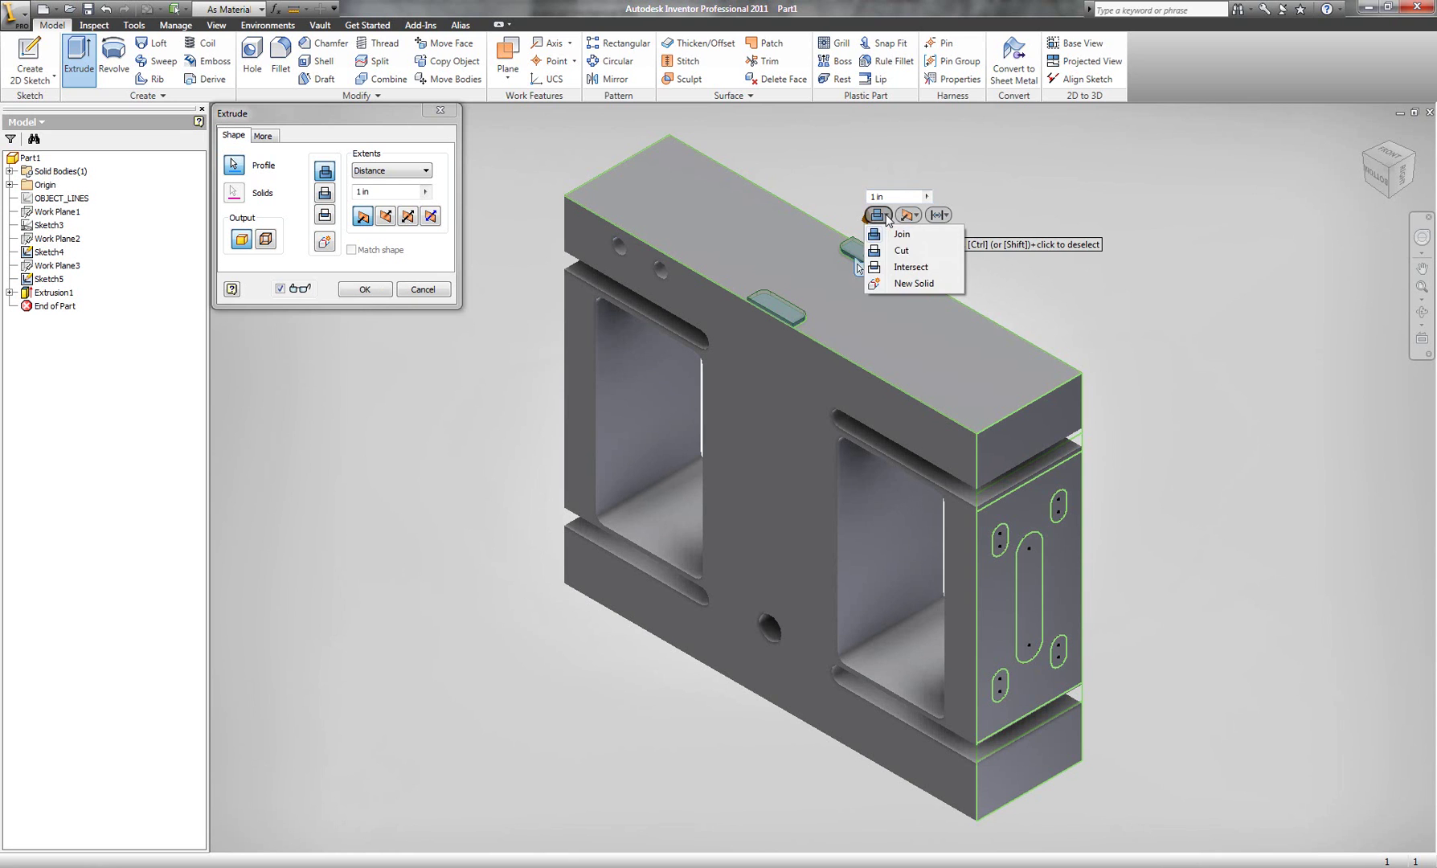
left_click(888, 252)
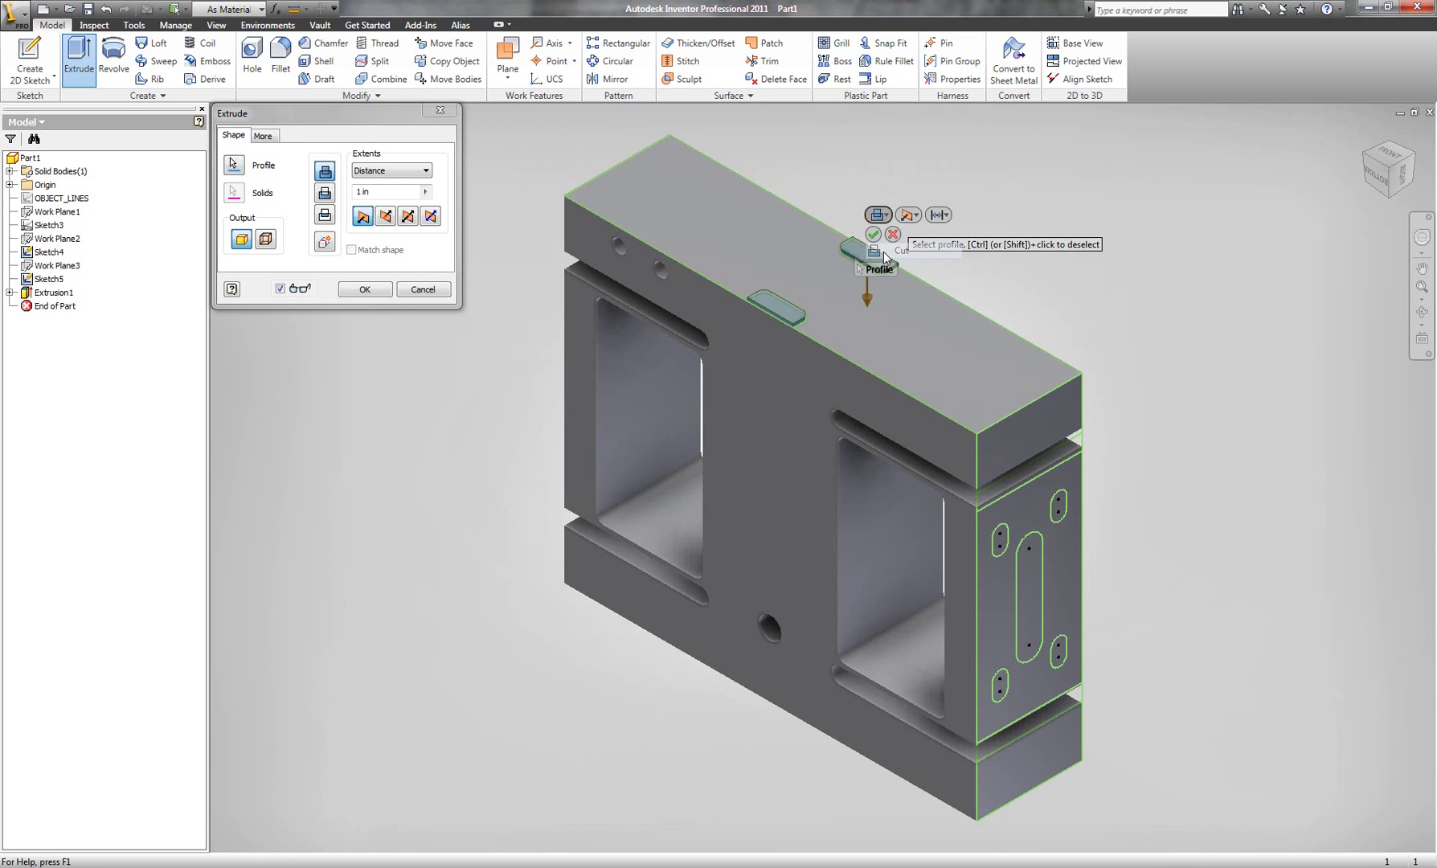
left_click(918, 216)
left_click(938, 215)
left_click(938, 214)
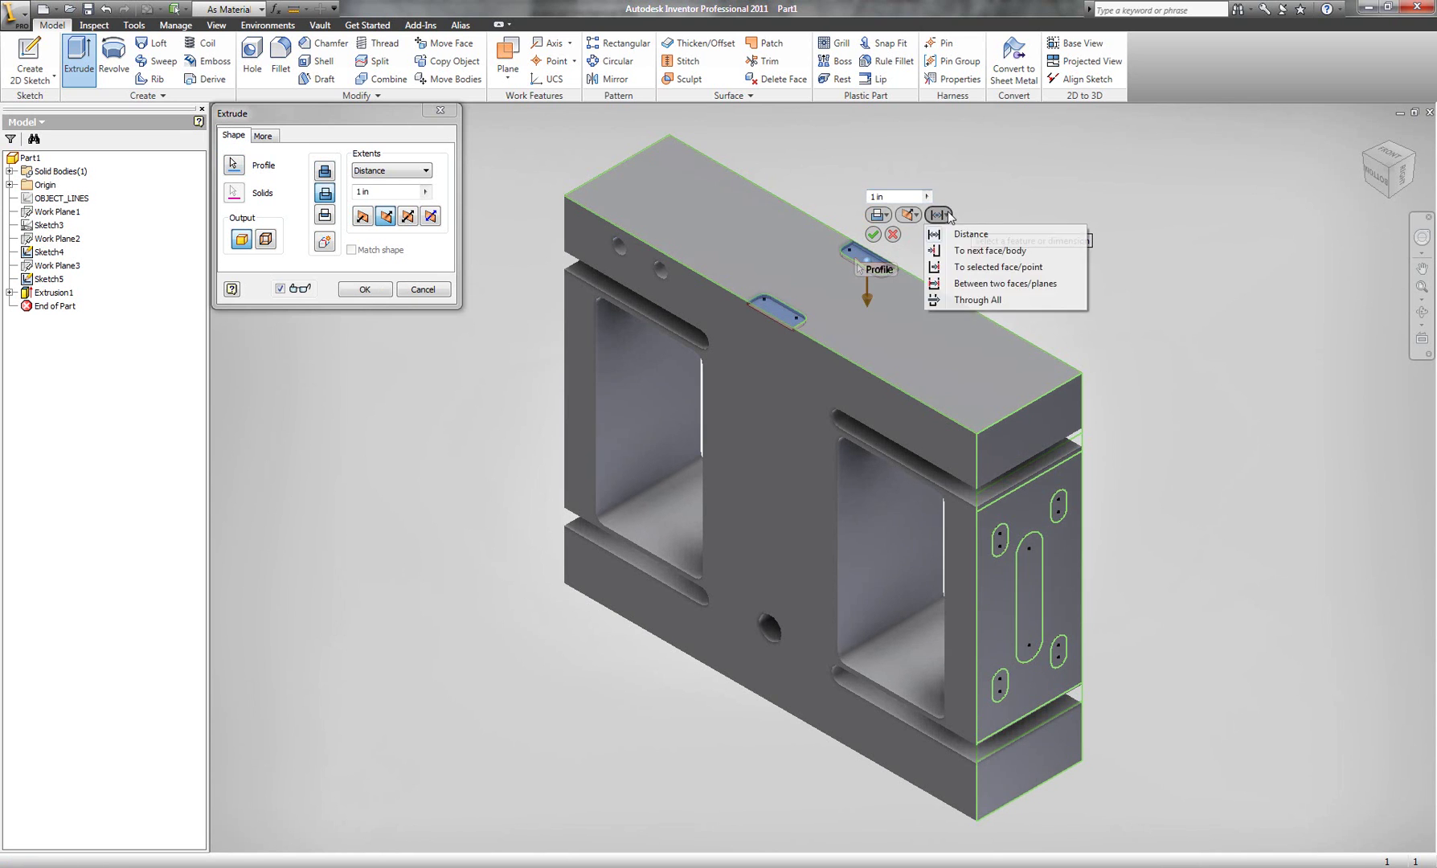
left_click(973, 300)
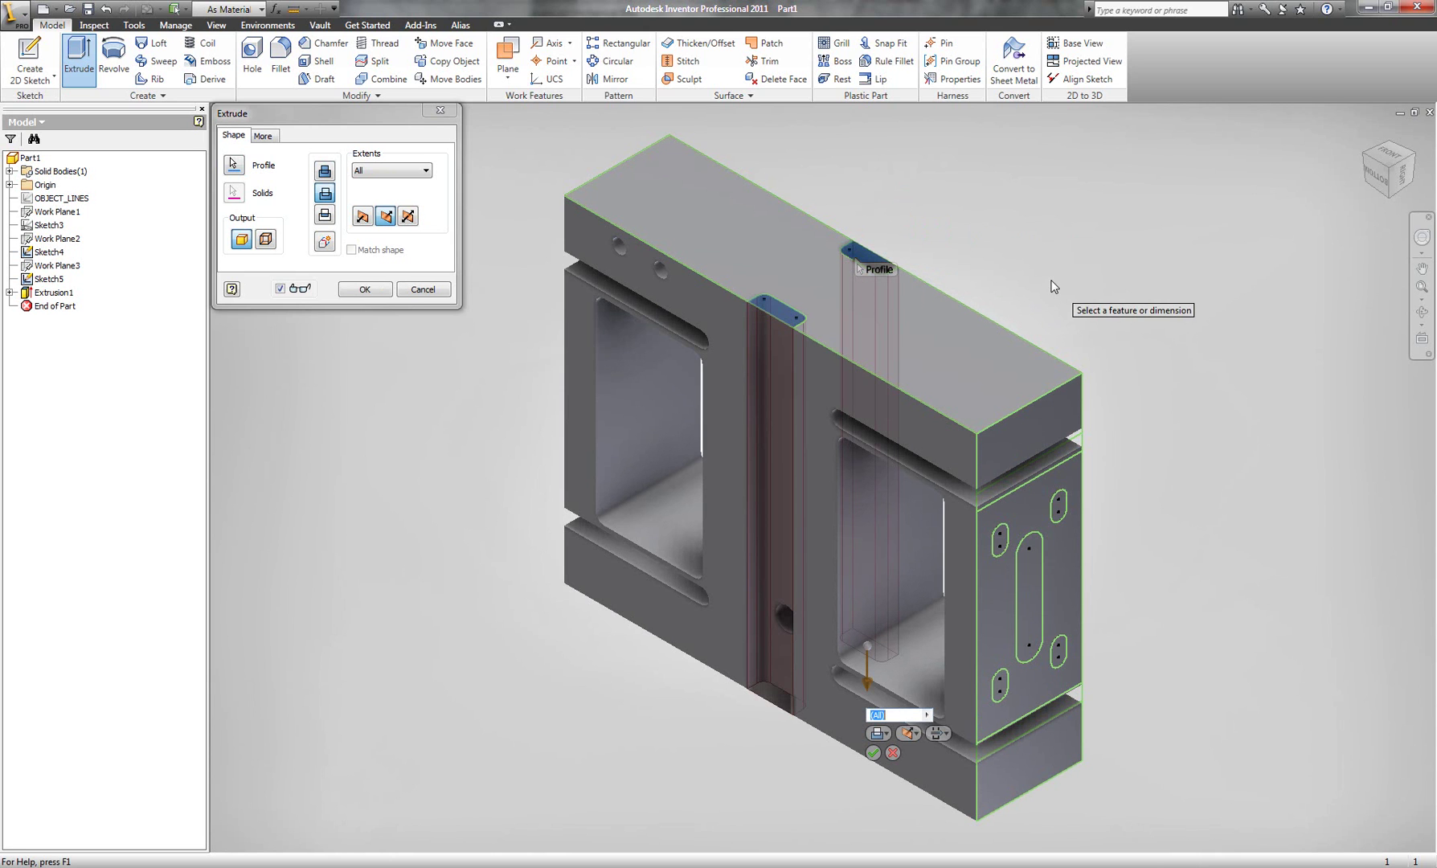
left_click(873, 753)
left_click(1066, 512)
Cut the four end-face slot profiles into the part with a To Next extent
left_click(1078, 495)
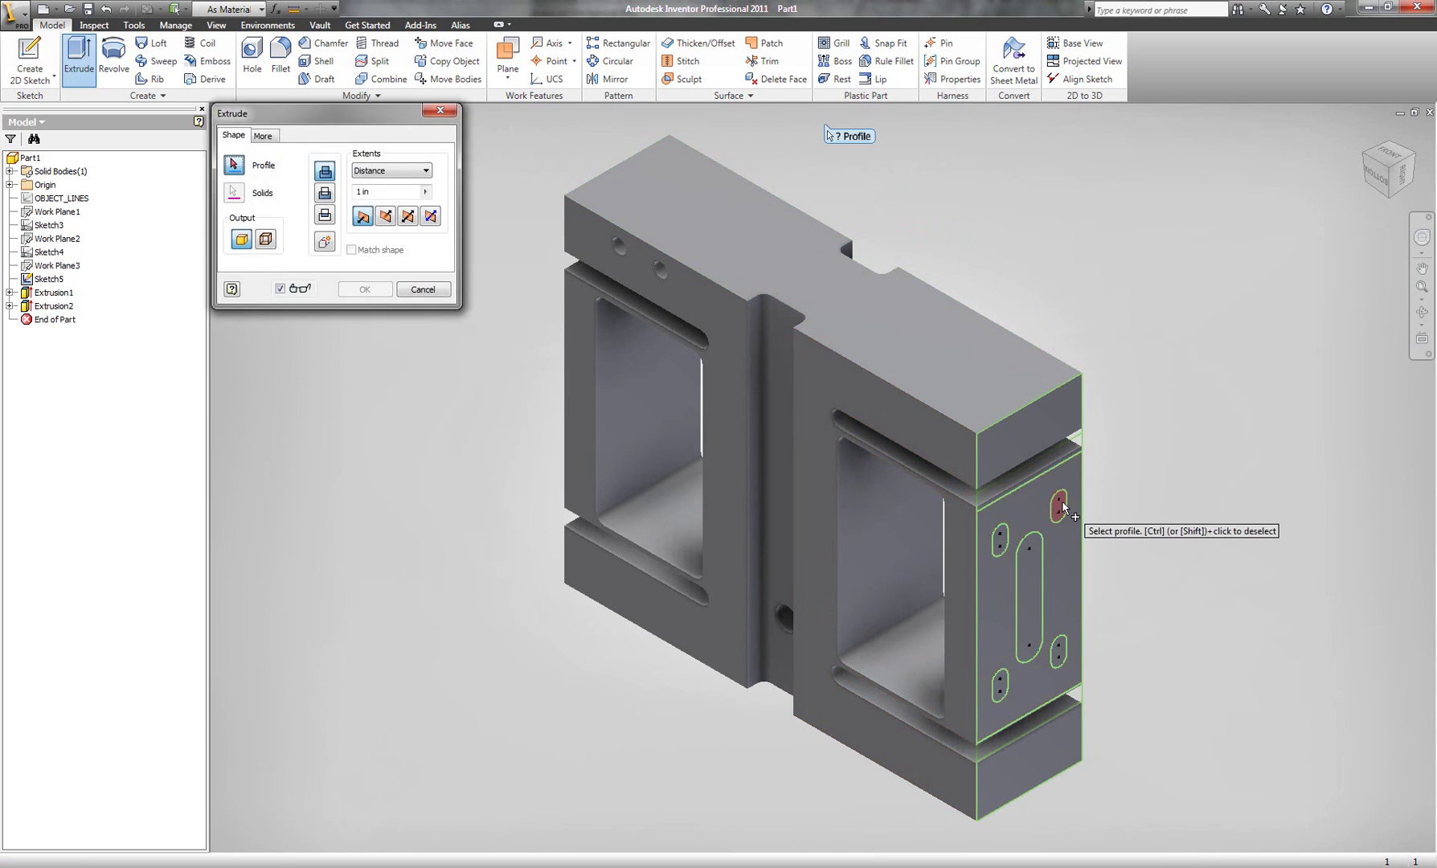
left_click(1002, 537)
left_click(1030, 594)
left_click(1059, 651)
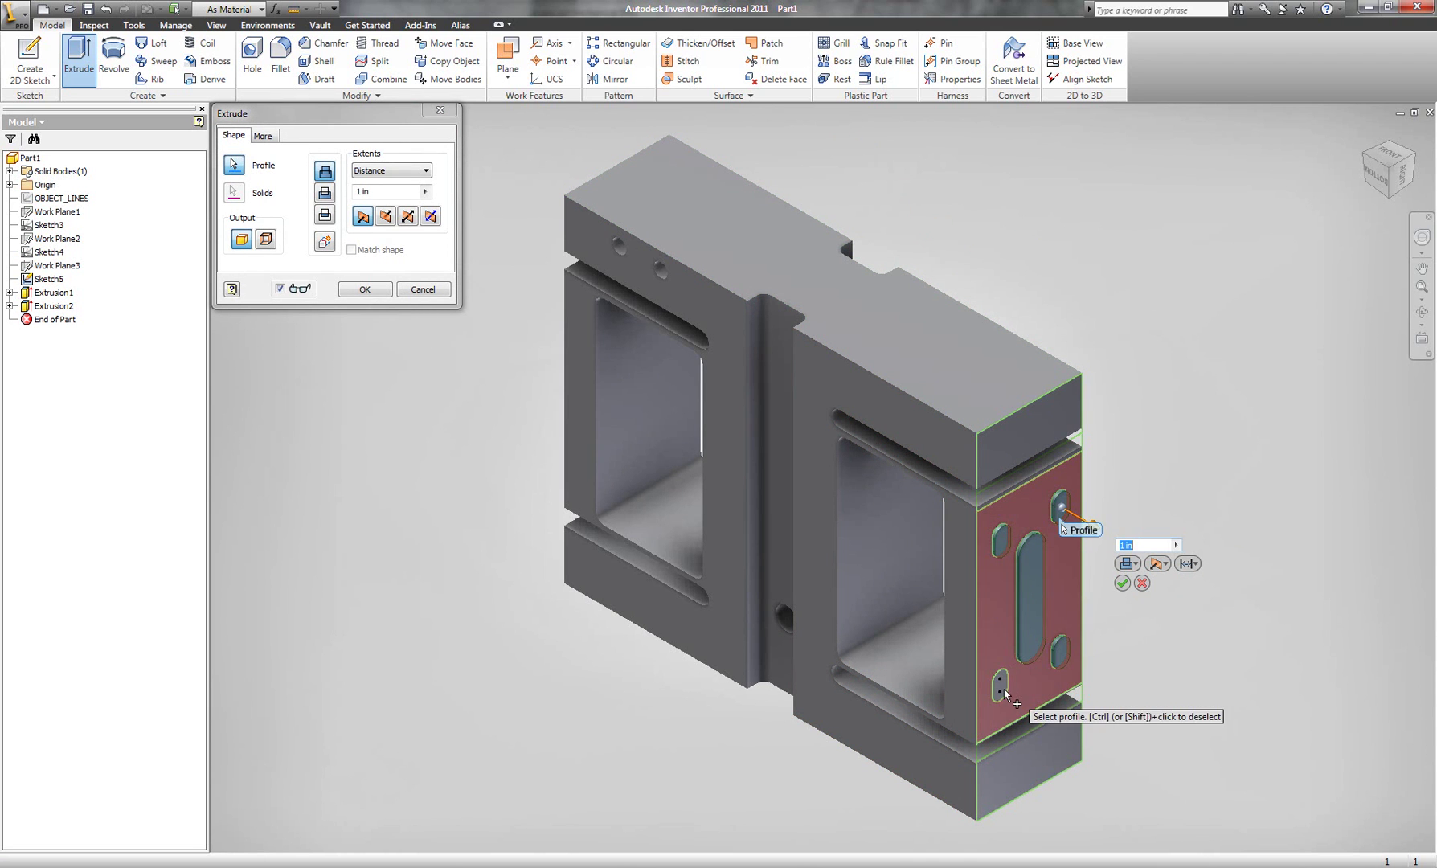
left_click(1002, 692)
left_click(1130, 564)
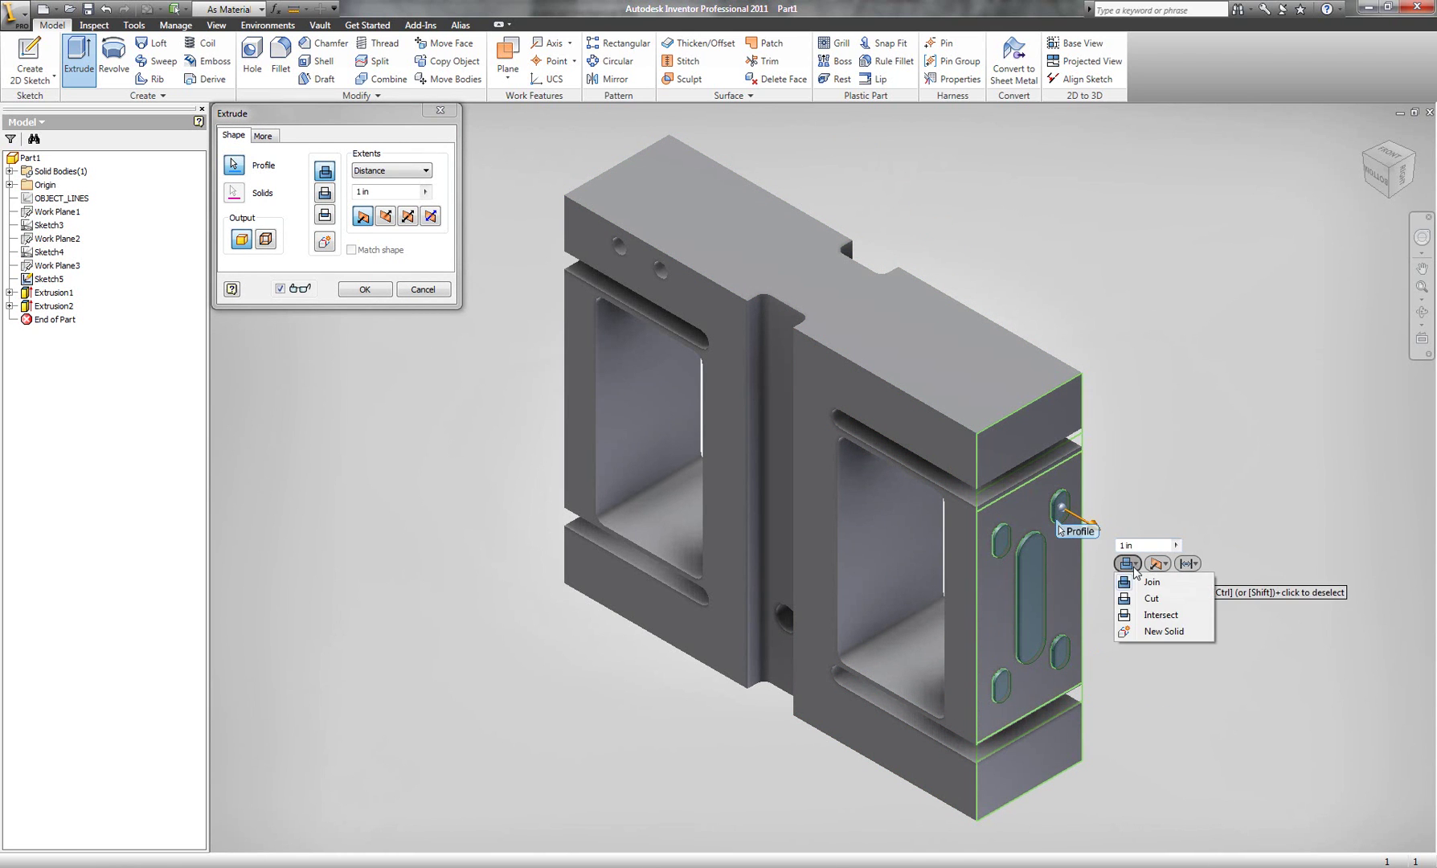
left_click(1134, 599)
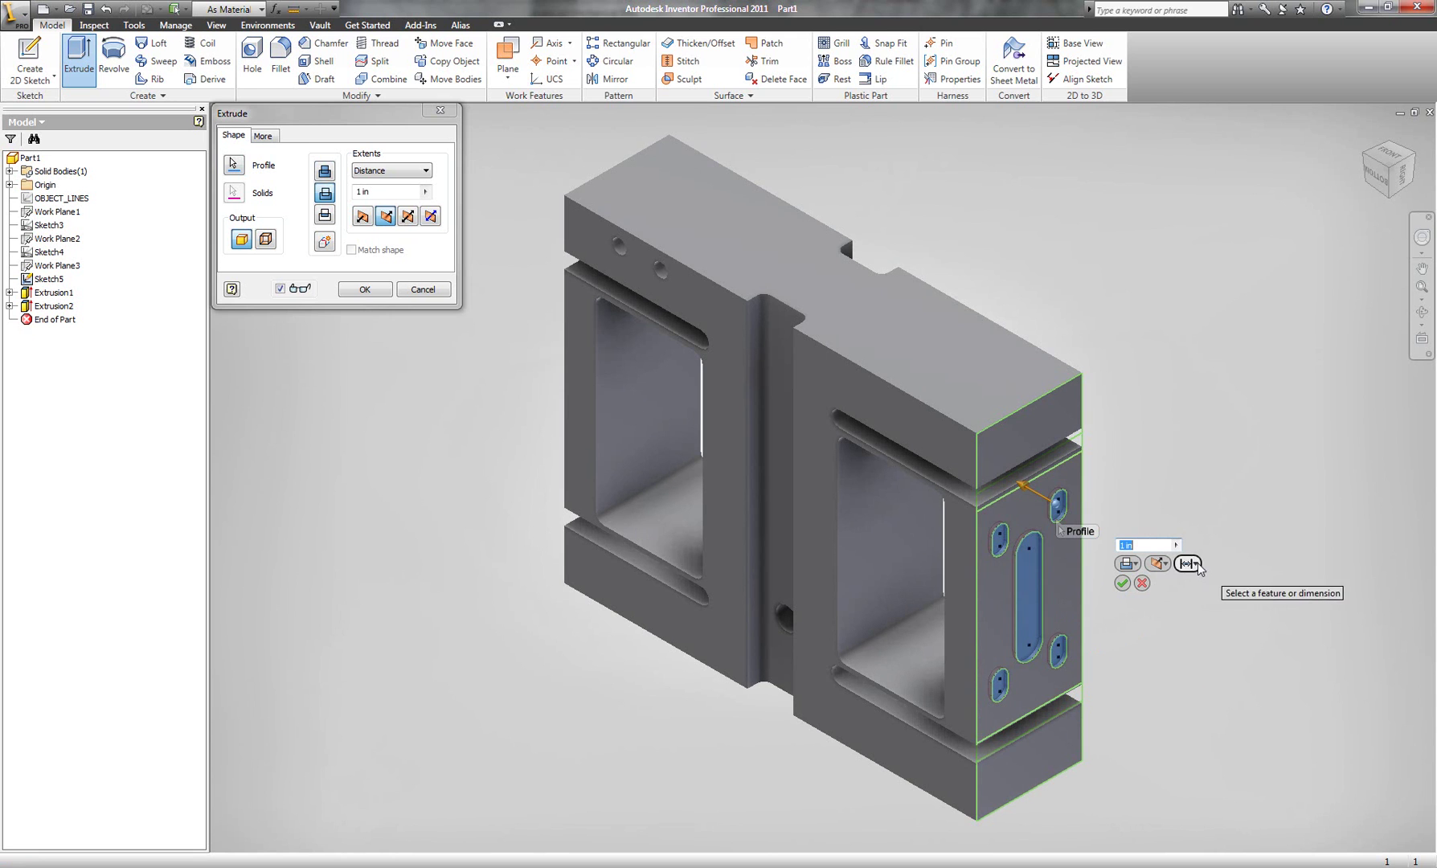
left_click(1189, 563)
left_click(1230, 599)
right_click(1147, 591)
left_click(1158, 596)
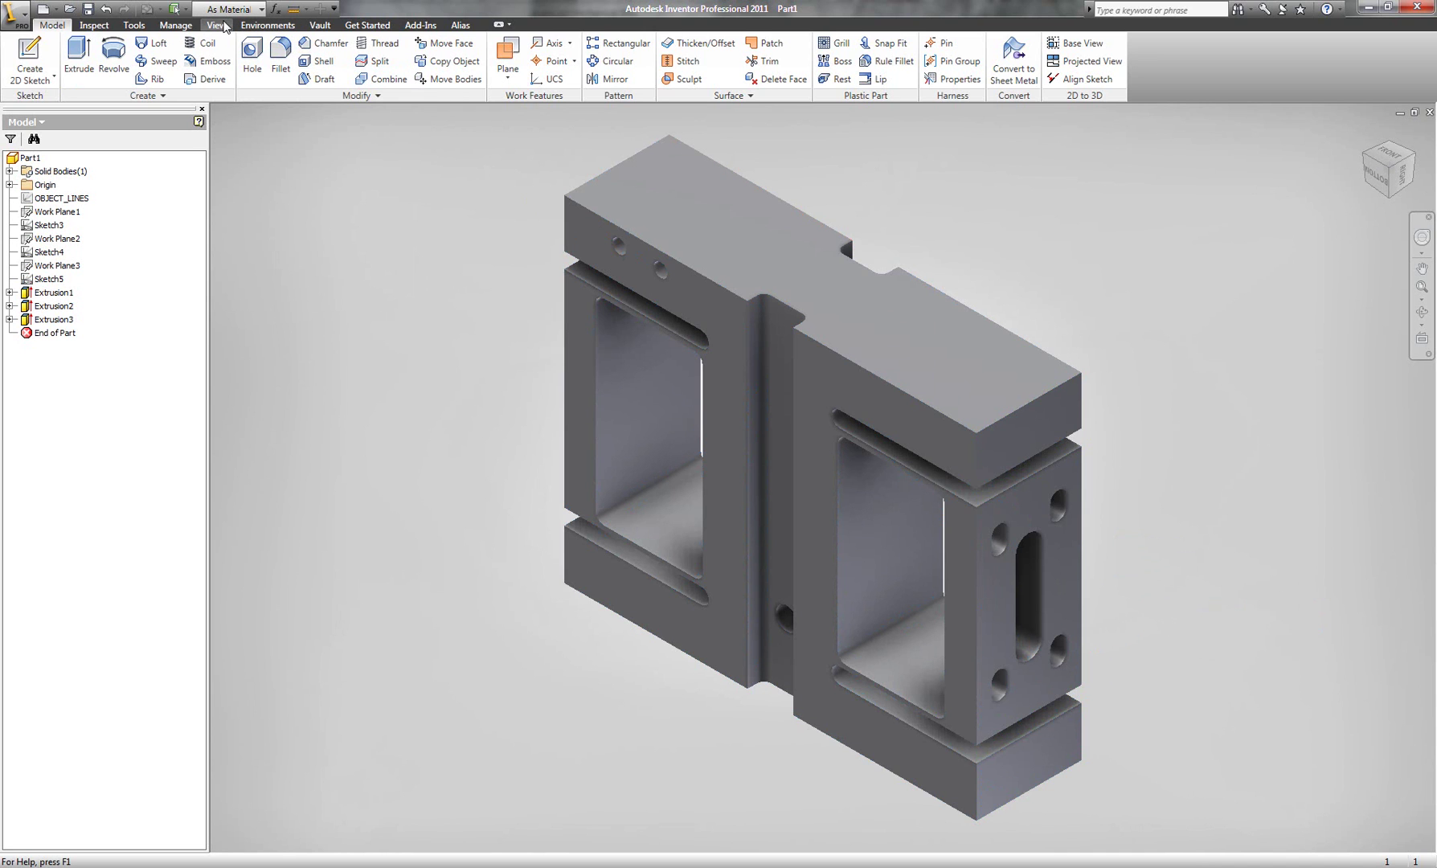
left_click(88, 8)
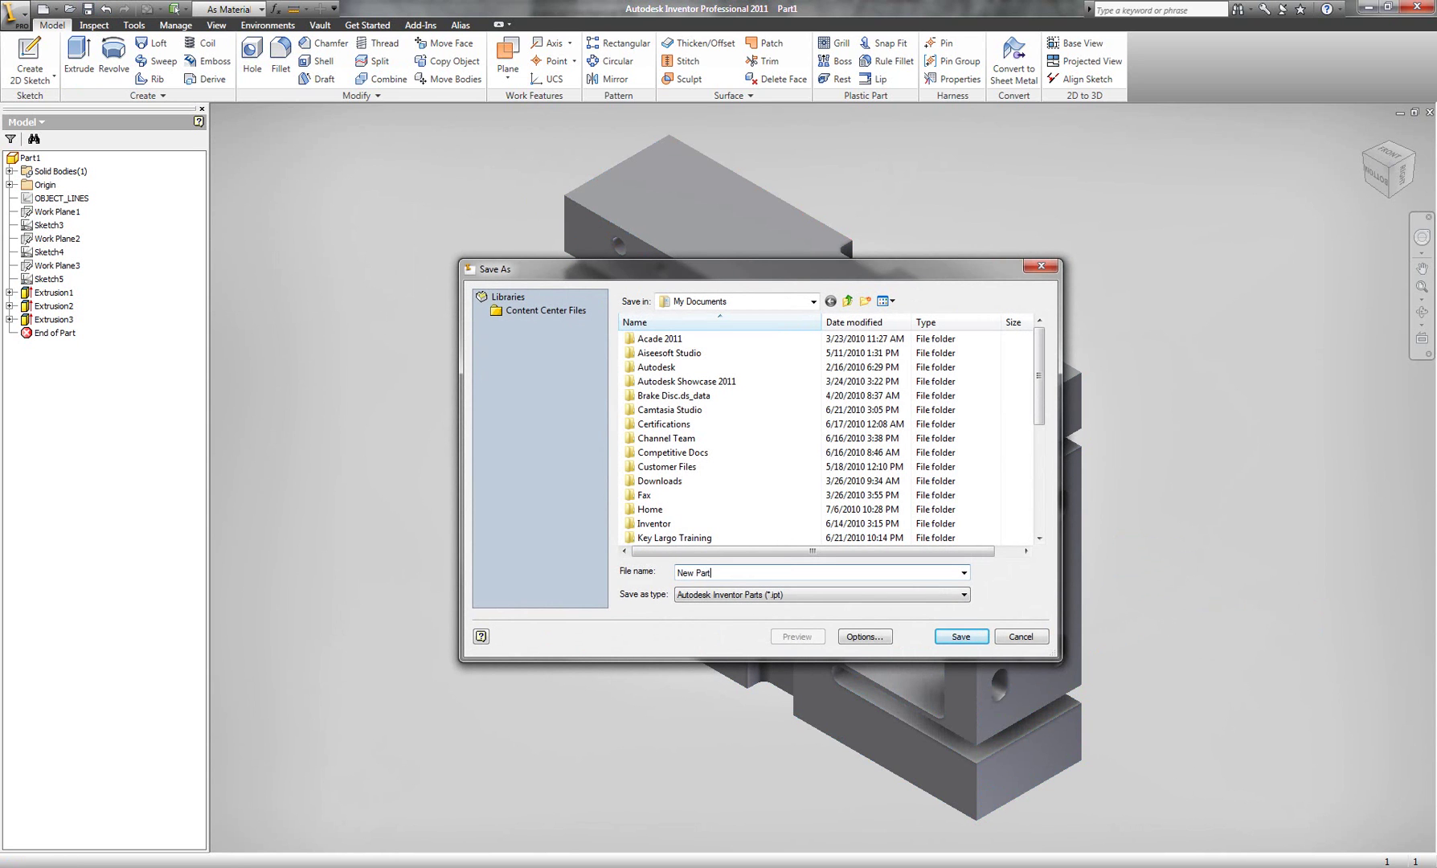
Save the part as New Part.ipt and start a new blank drawing
key("Return")
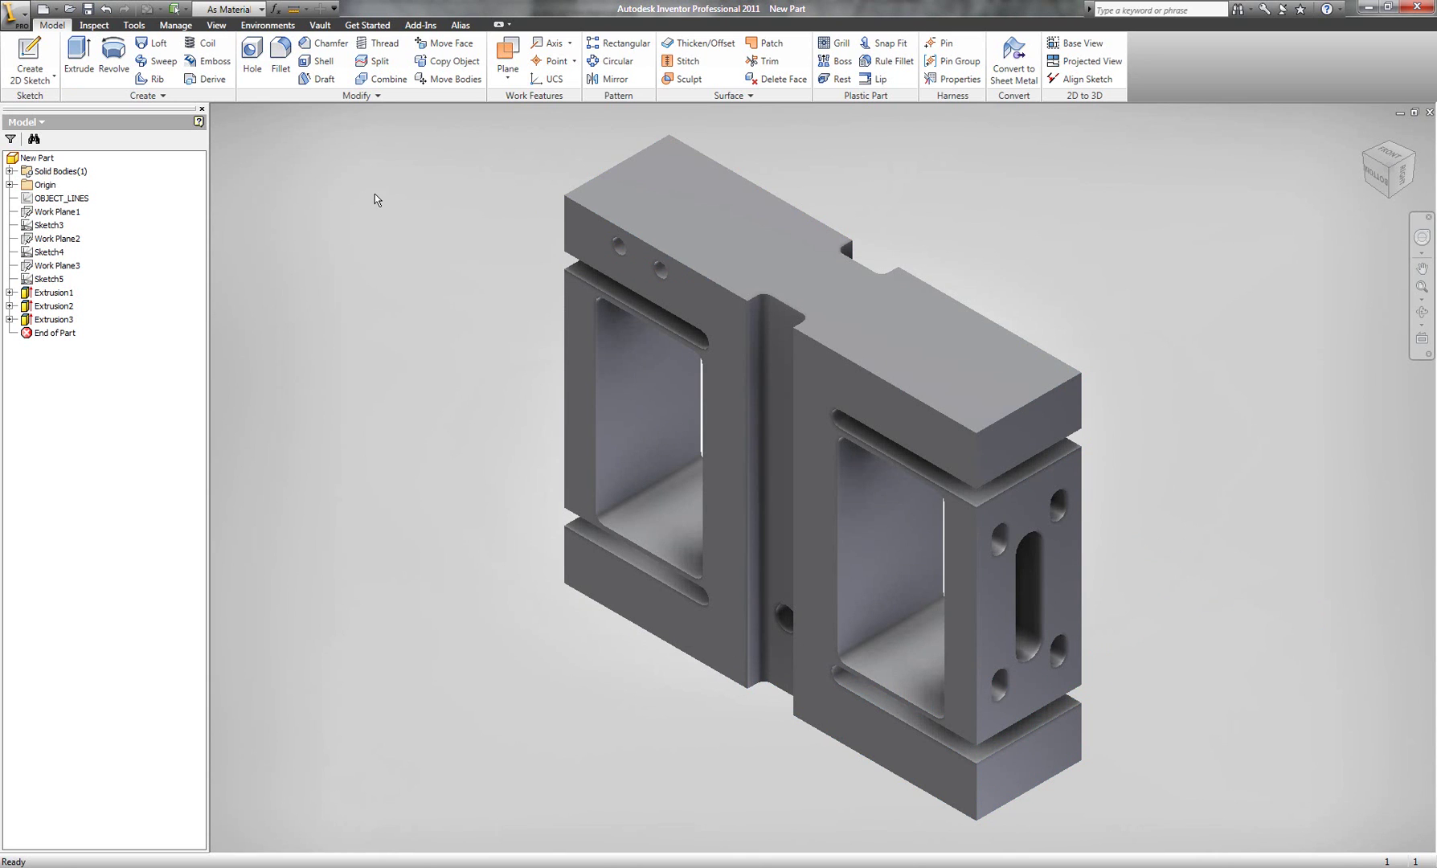
left_click(57, 9)
left_click(74, 61)
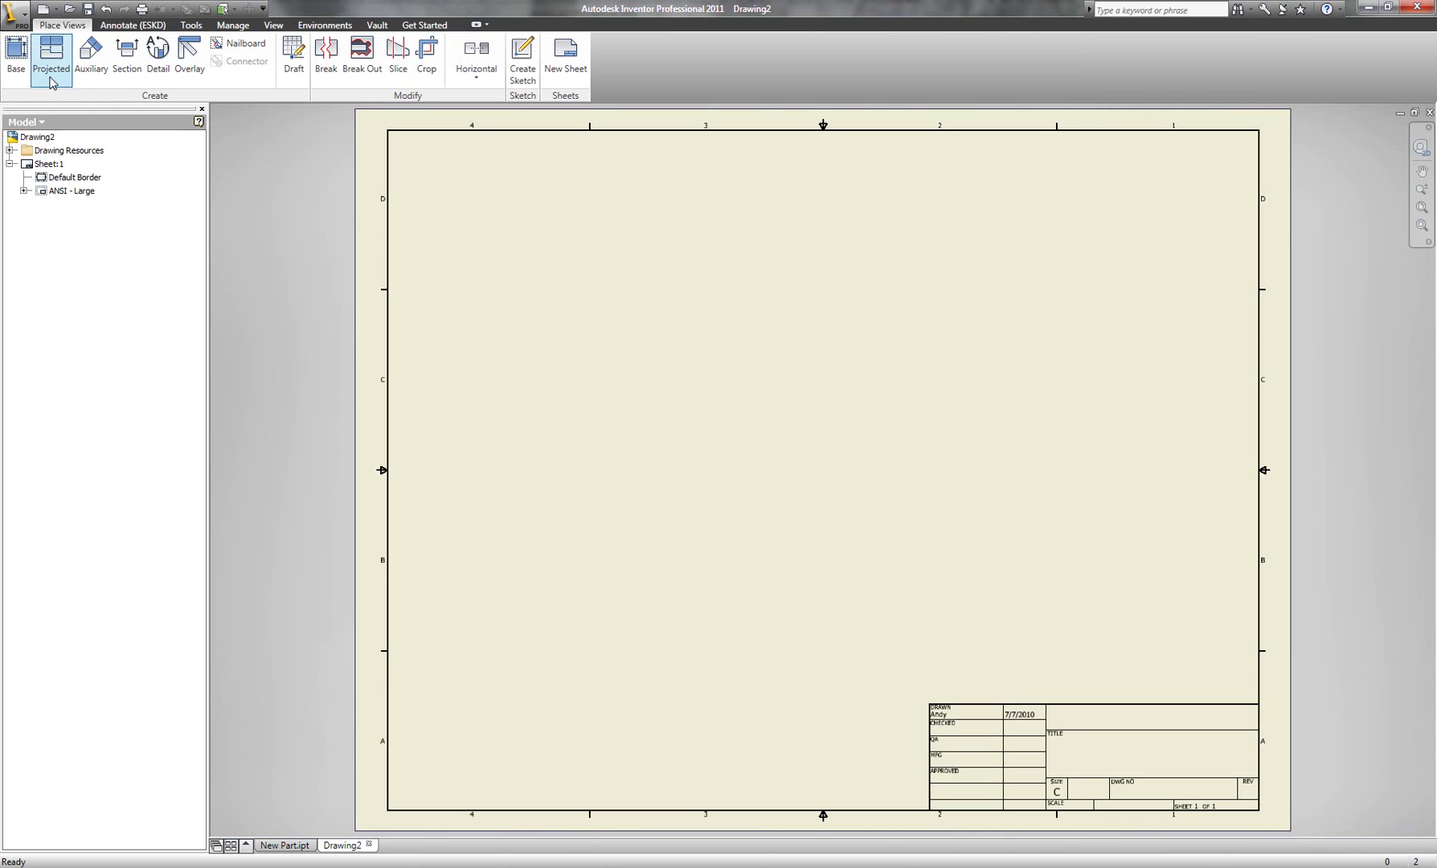
Place a Bottom-oriented base view of New Part with projected top and right-side views
left_click(16, 56)
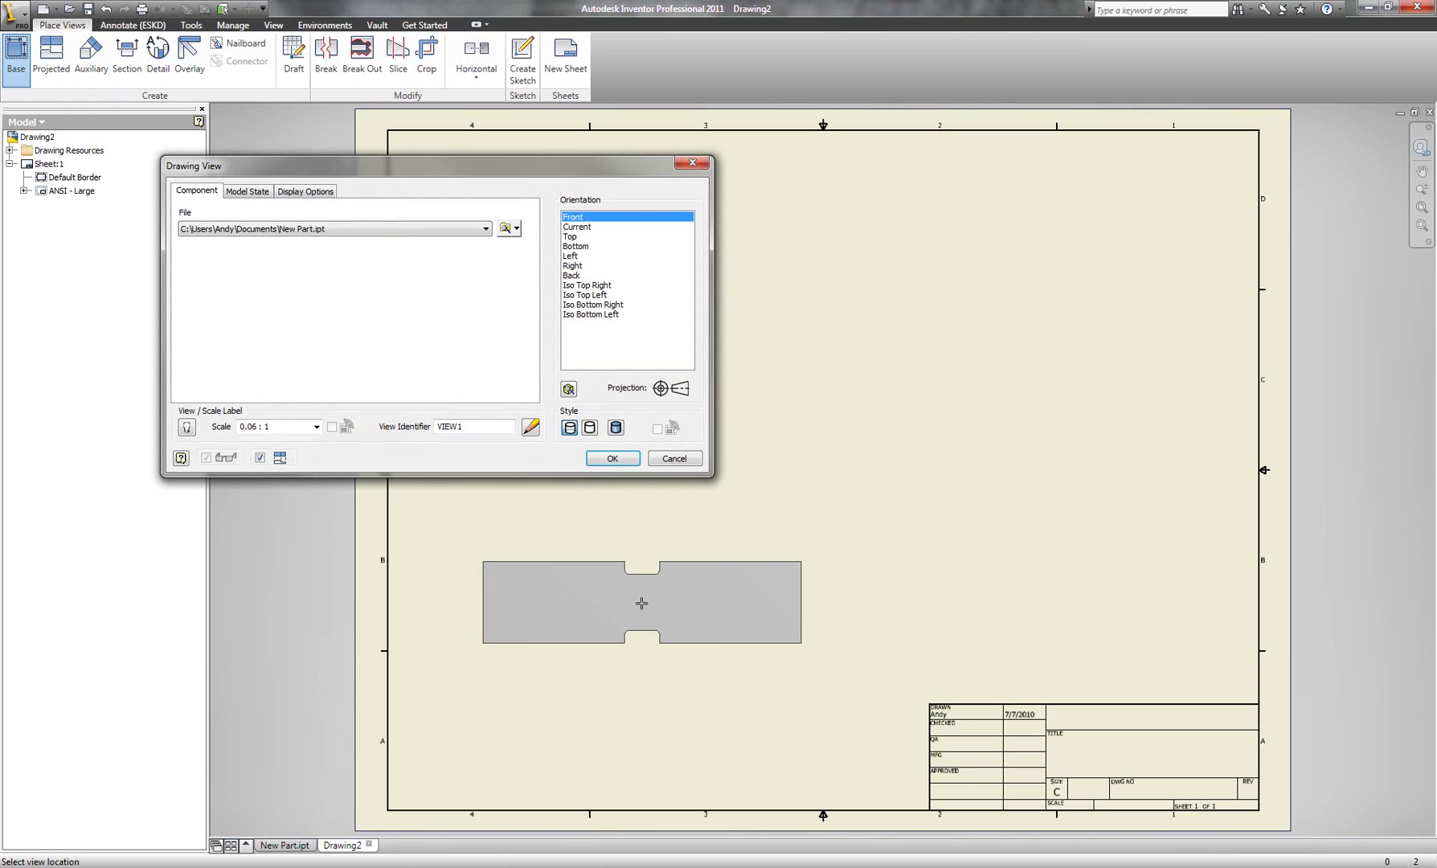
left_click(574, 246)
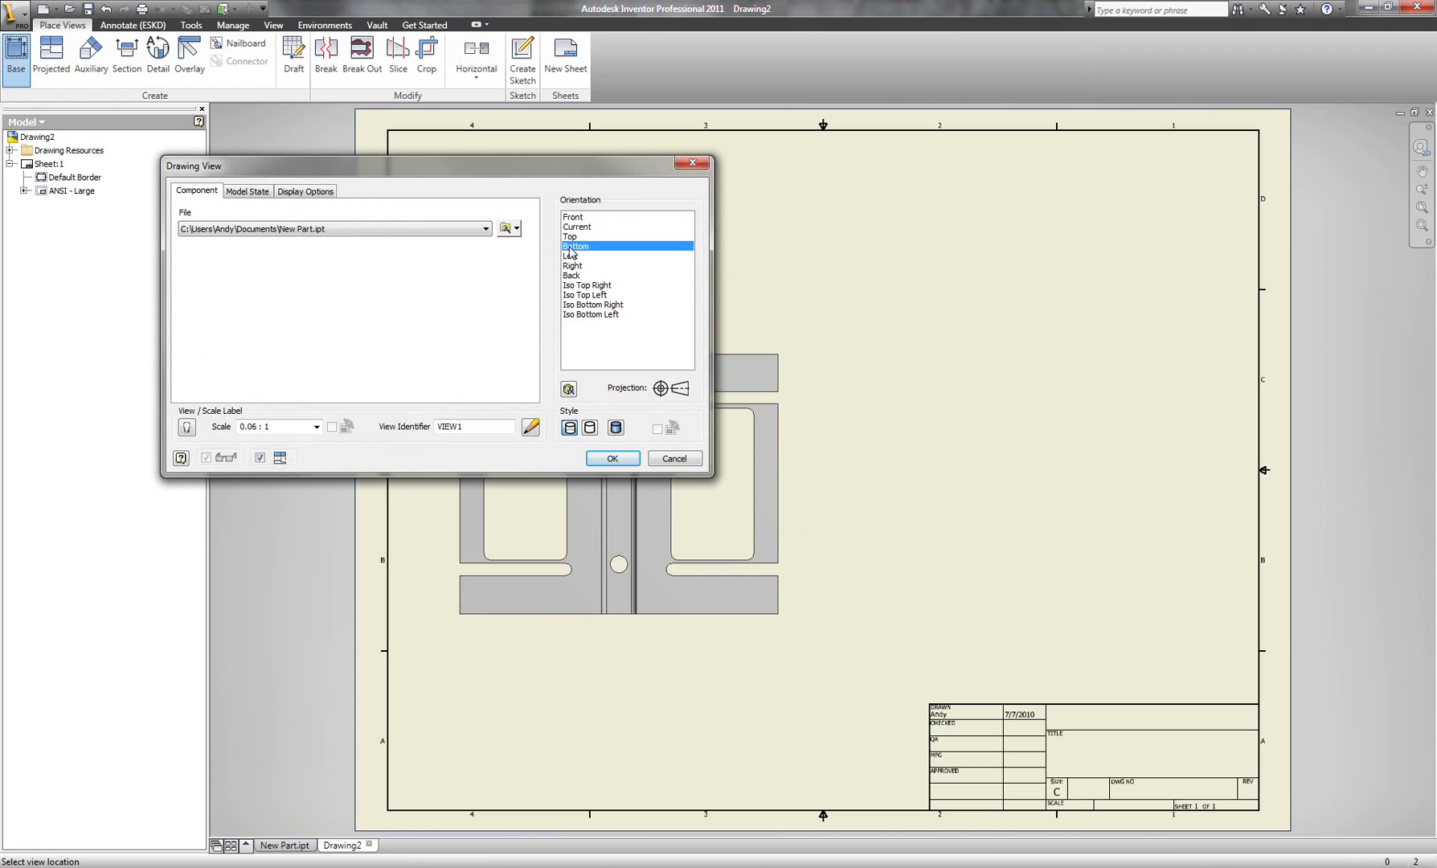
left_click(636, 579)
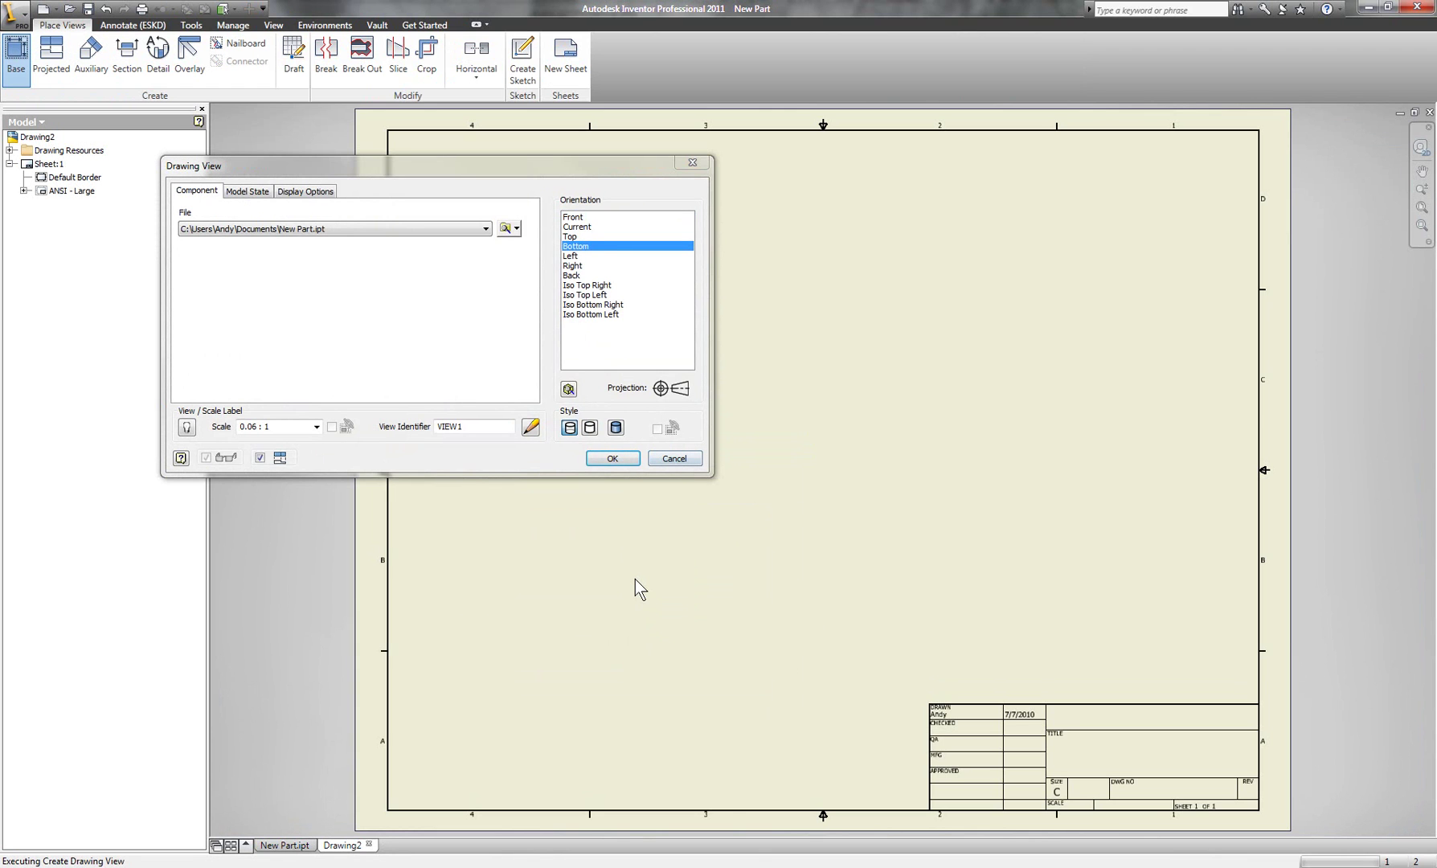
left_click(635, 375)
right_click(636, 347)
left_click(666, 354)
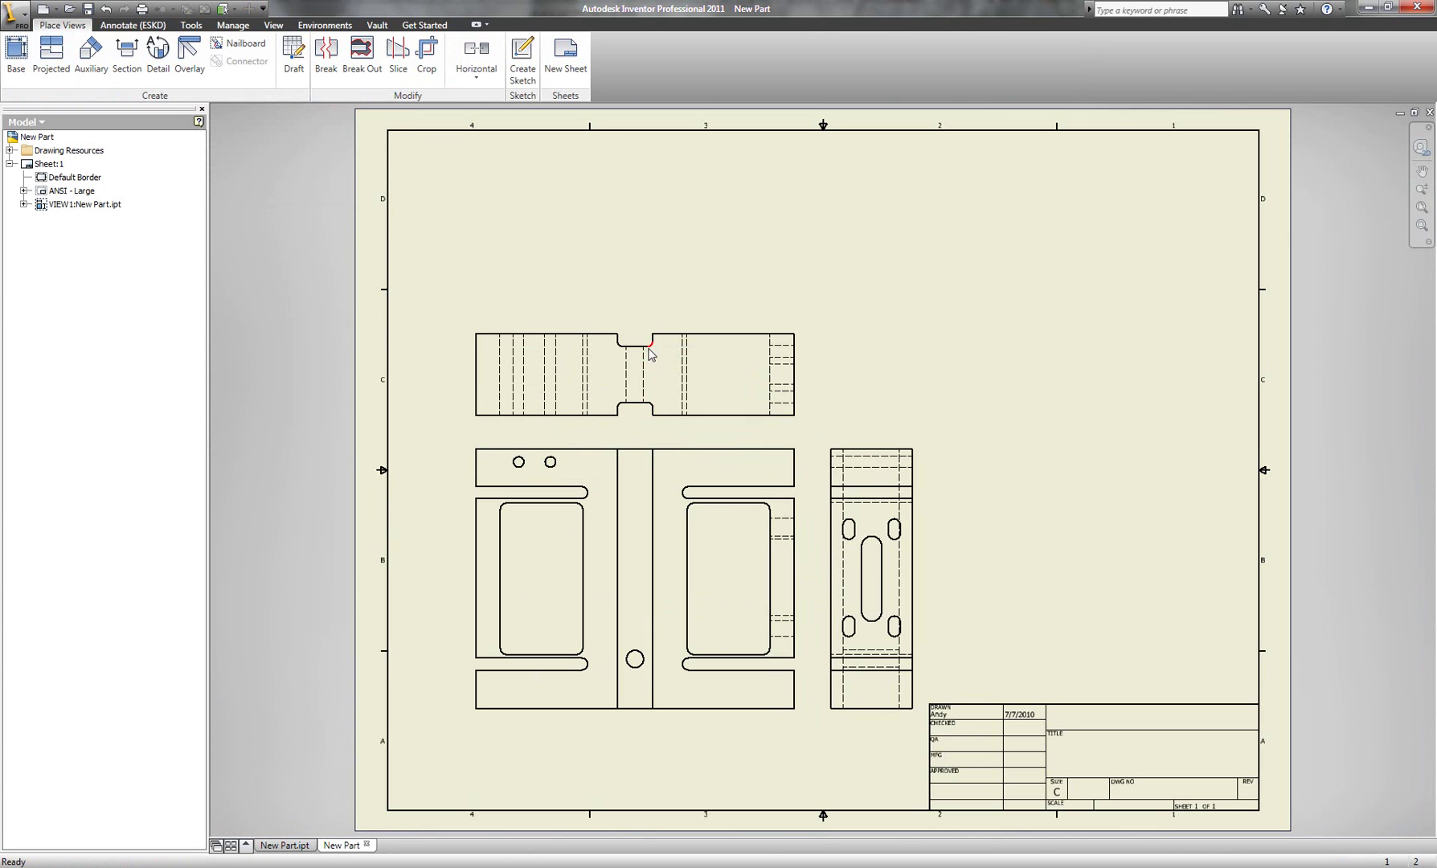
left_click(25, 58)
Place a perspective, orbited shaded view of New Part at the sheet's upper right
left_click(569, 389)
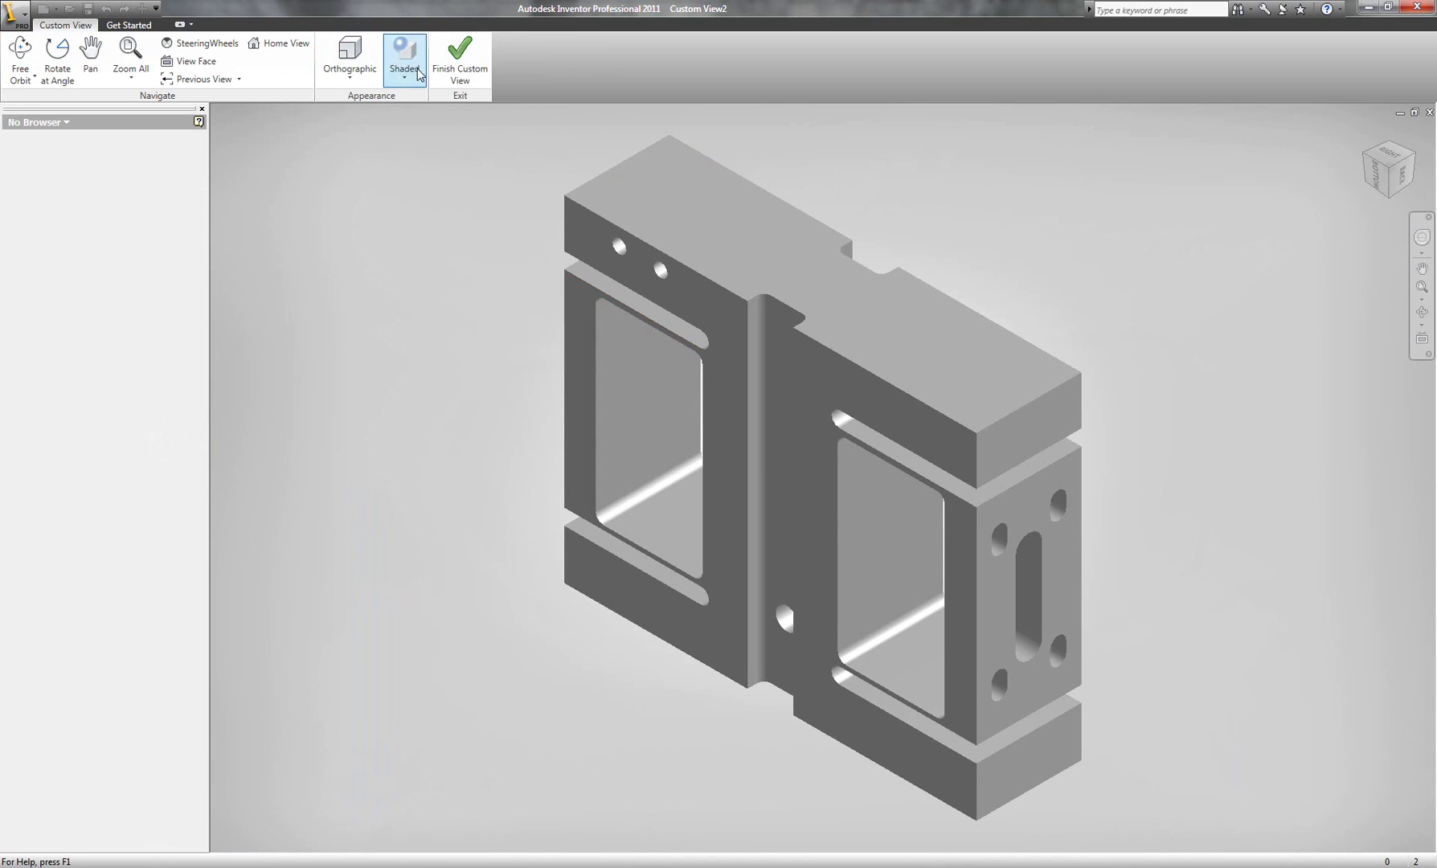
left_click(350, 60)
left_click(369, 135)
mouse_move(567, 397)
left_mouse_down()
mouse_move(553, 411)
mouse_move(604, 405)
left_mouse_up()
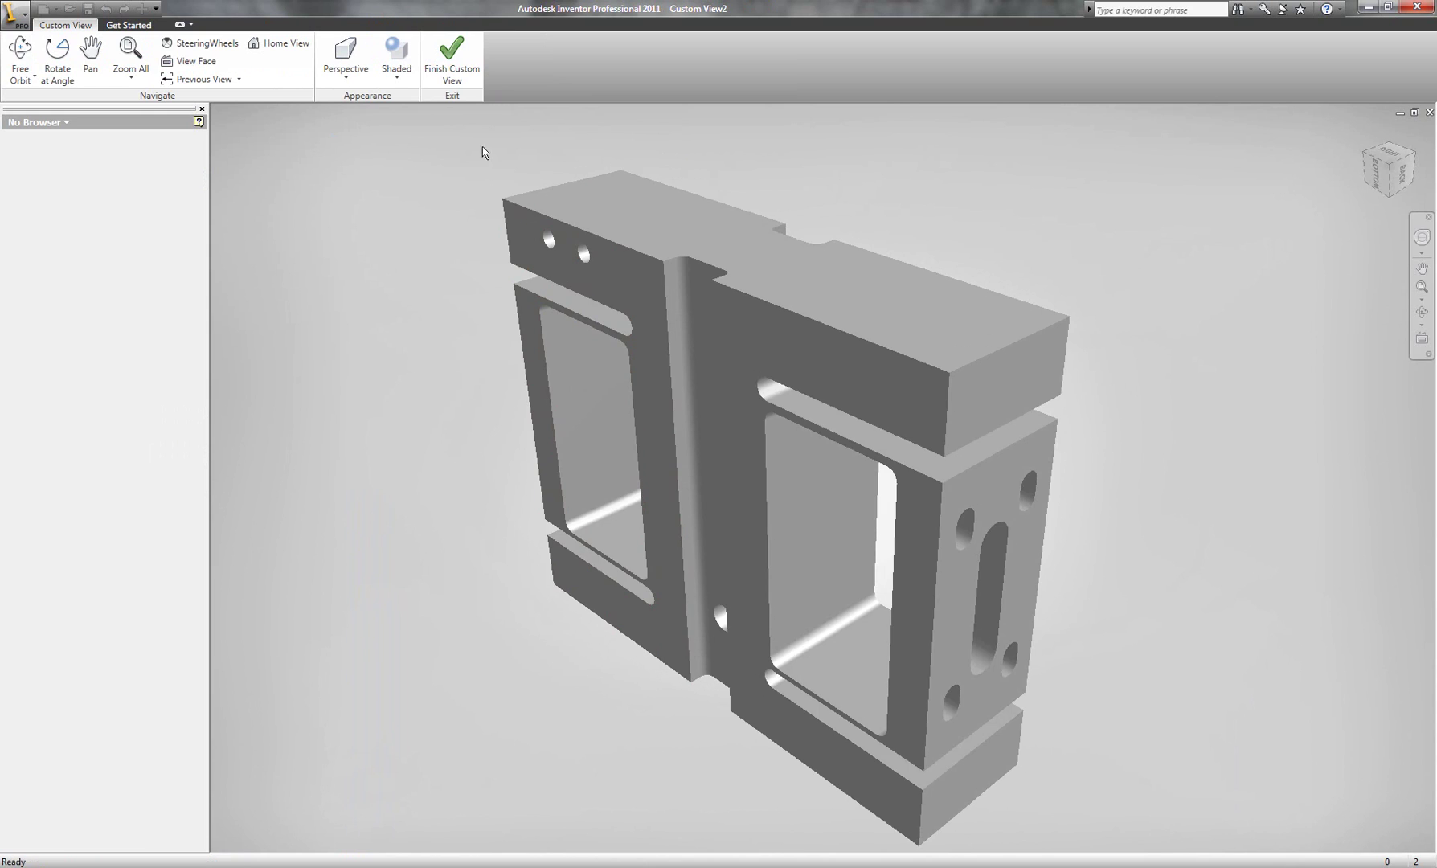
left_click(451, 57)
left_click(1020, 328)
right_click(764, 229)
key("Escape")
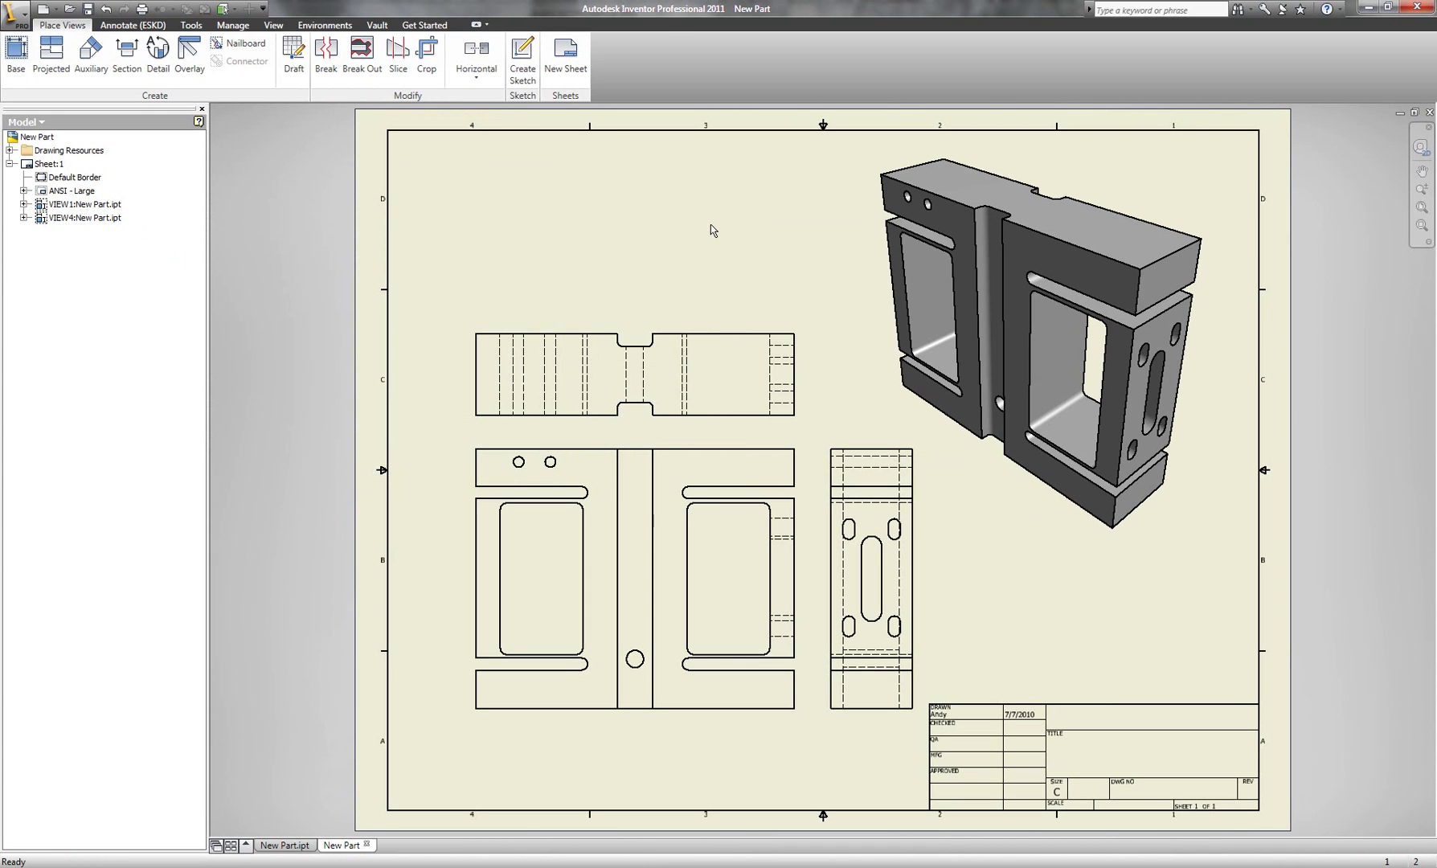
Dimension the front view's 124.70 width below and above the view
left_click(132, 25)
left_click(110, 72)
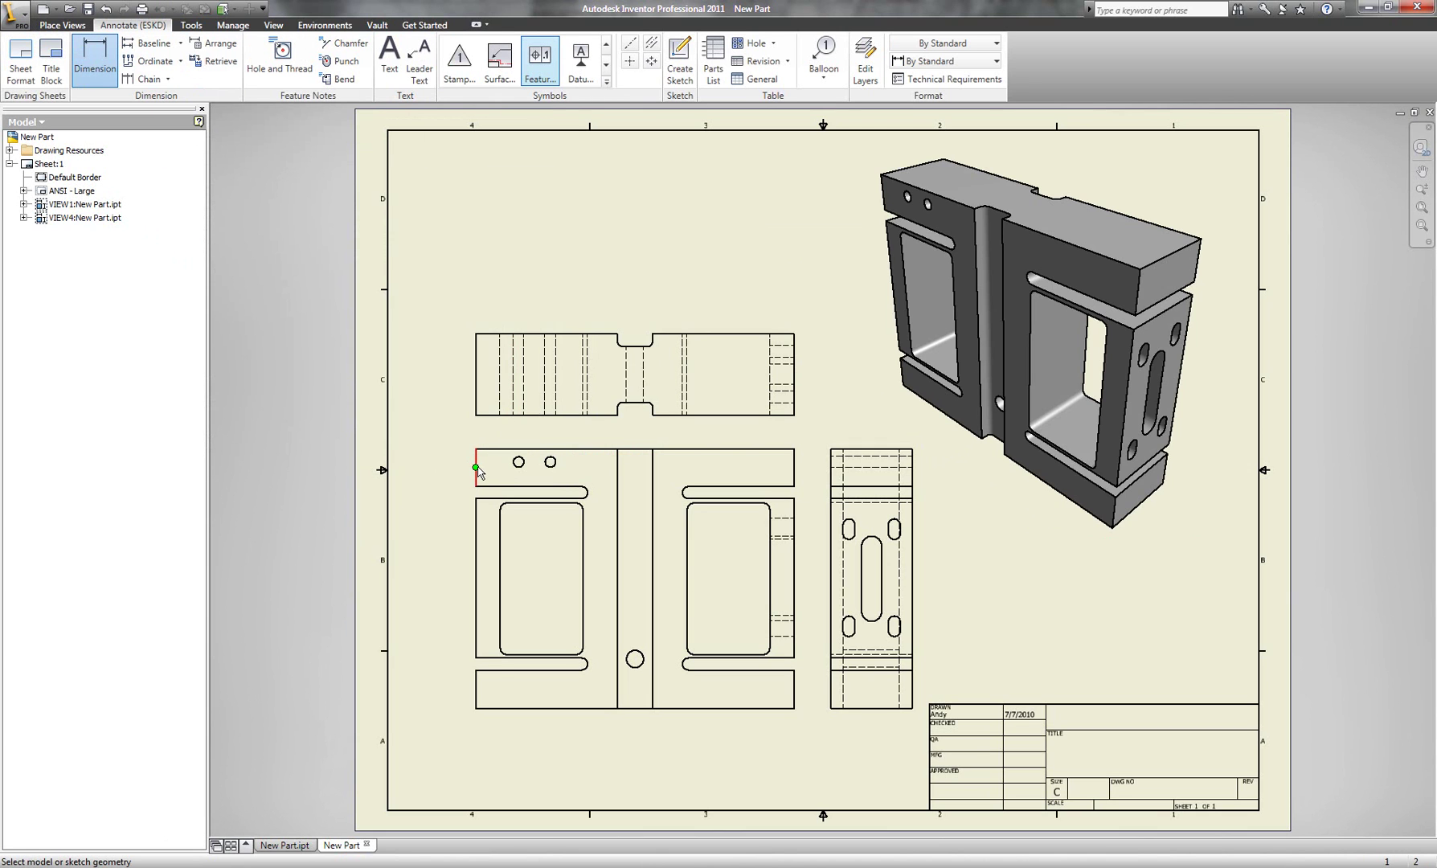
left_click(476, 707)
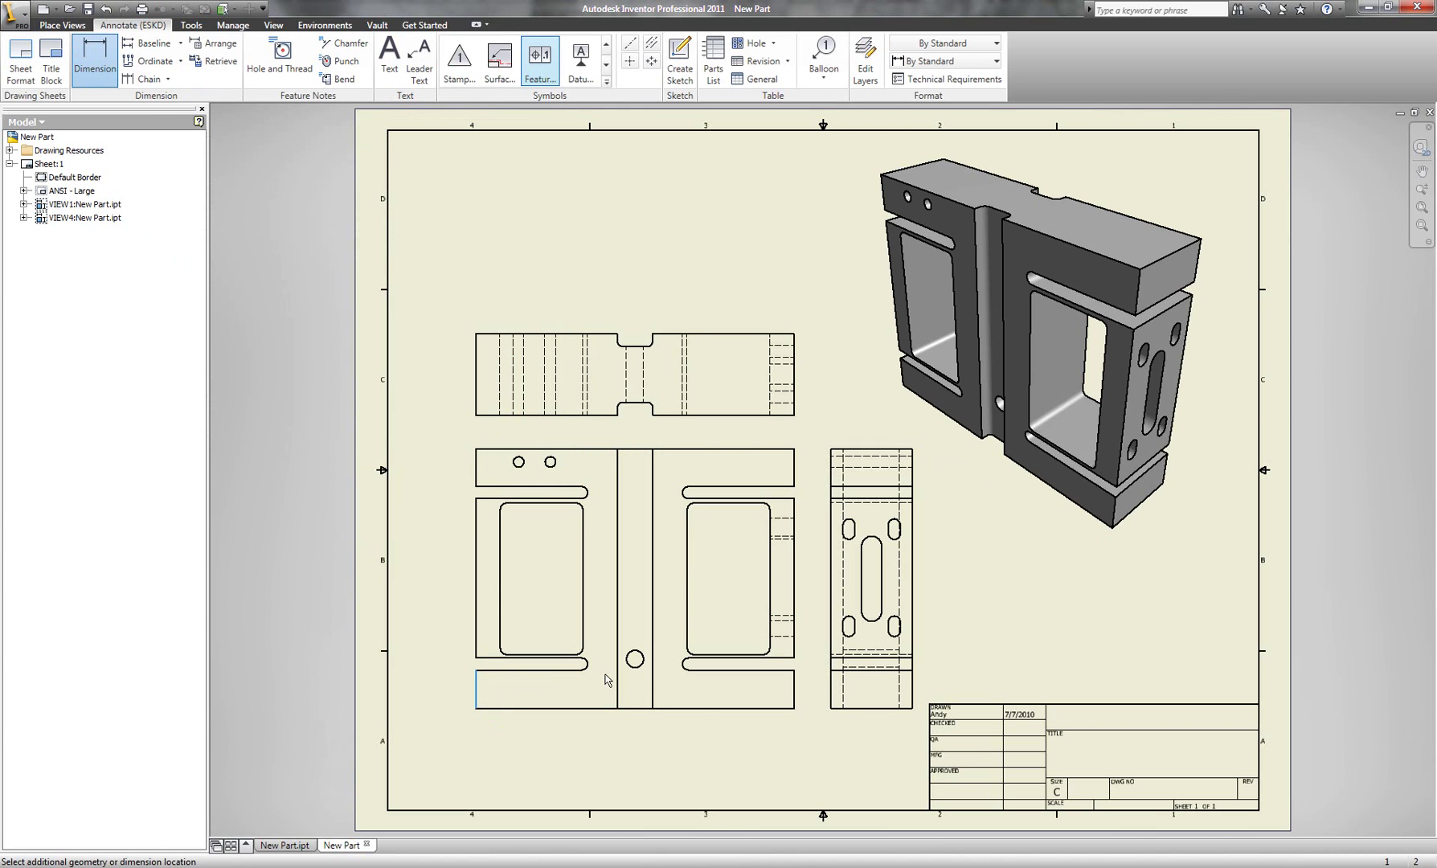
left_click(794, 710)
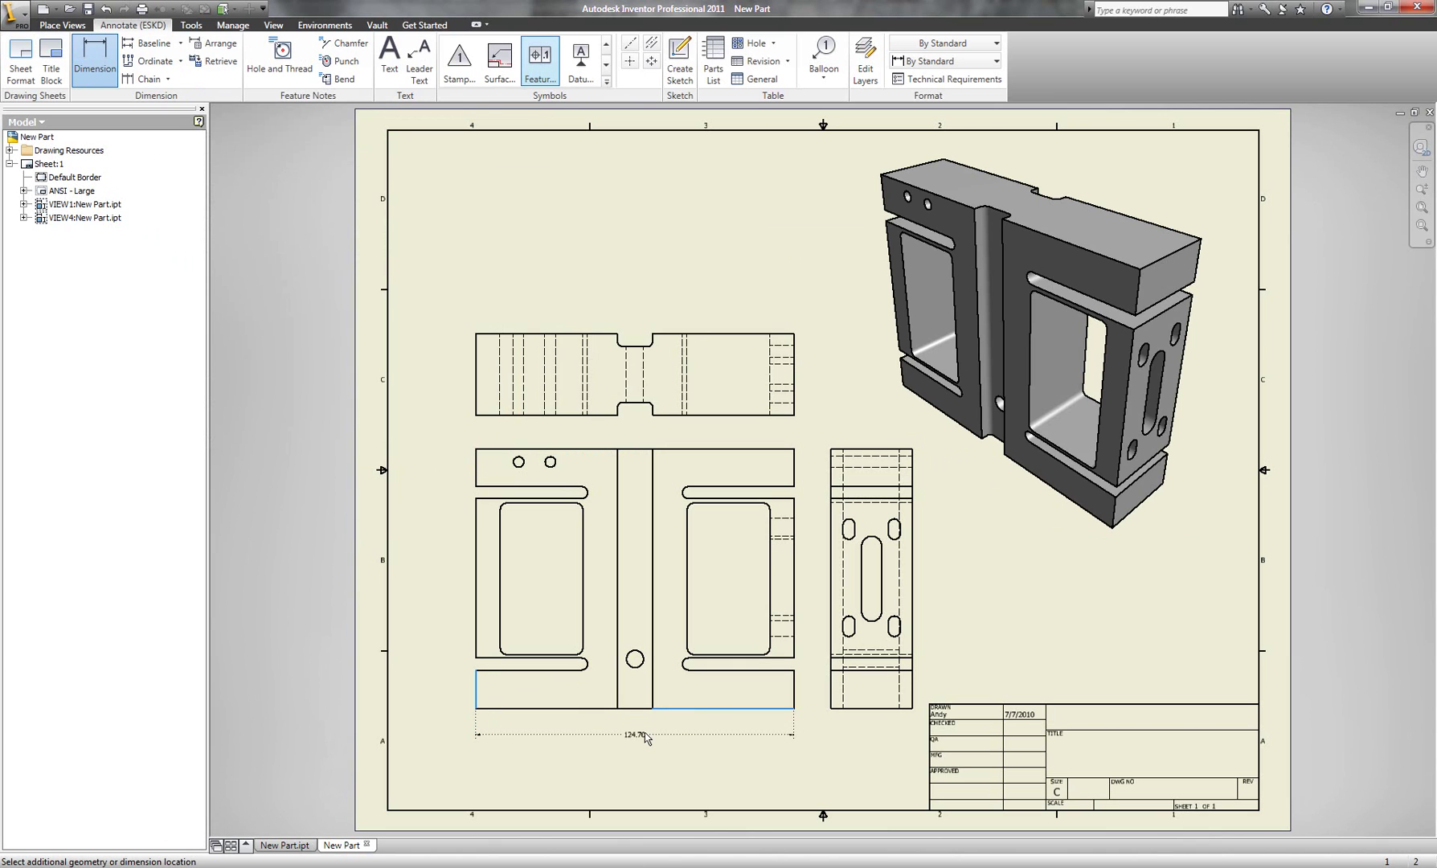
left_click(645, 727)
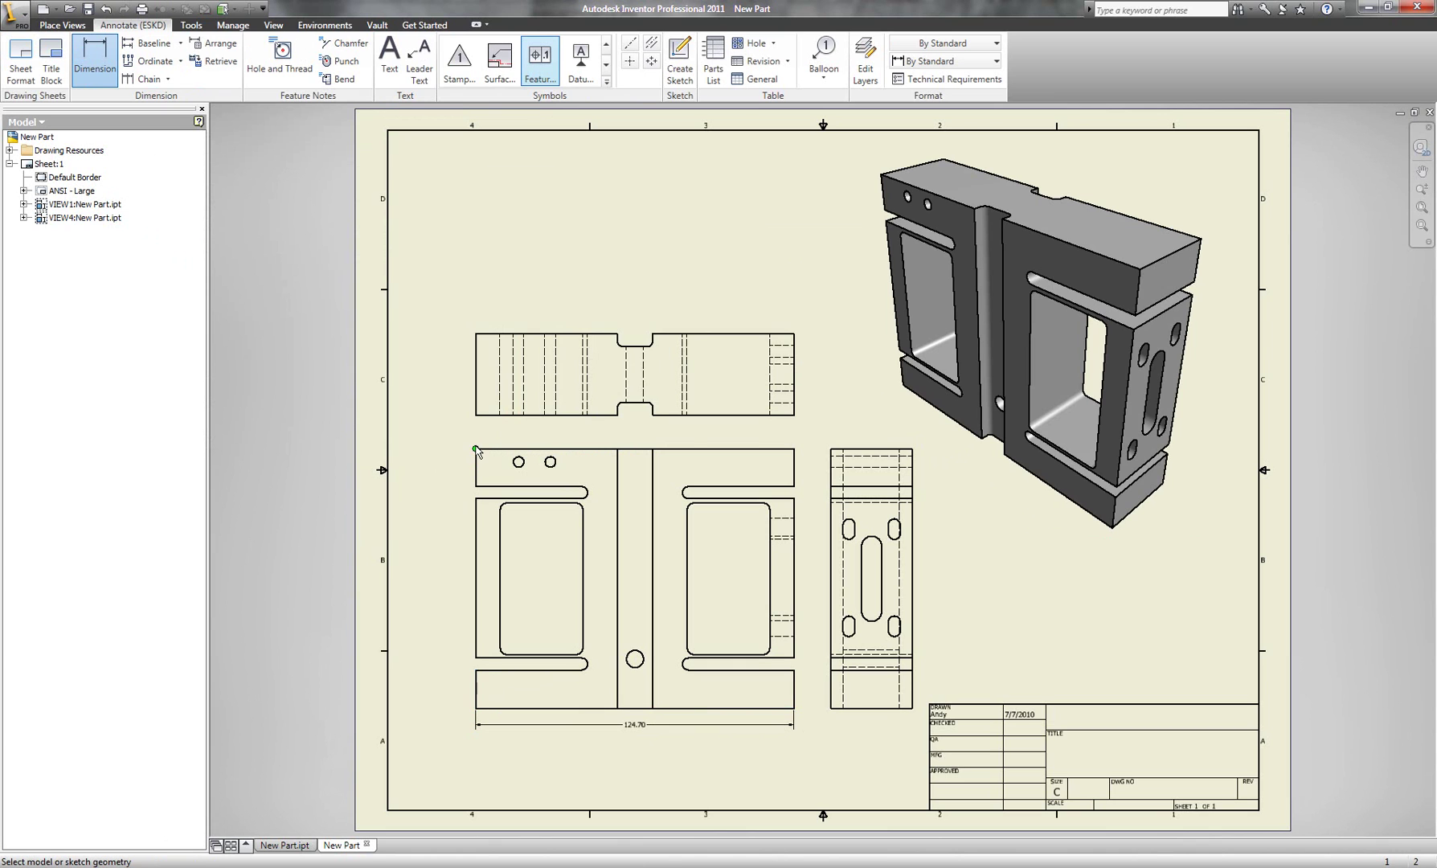
left_click(794, 450)
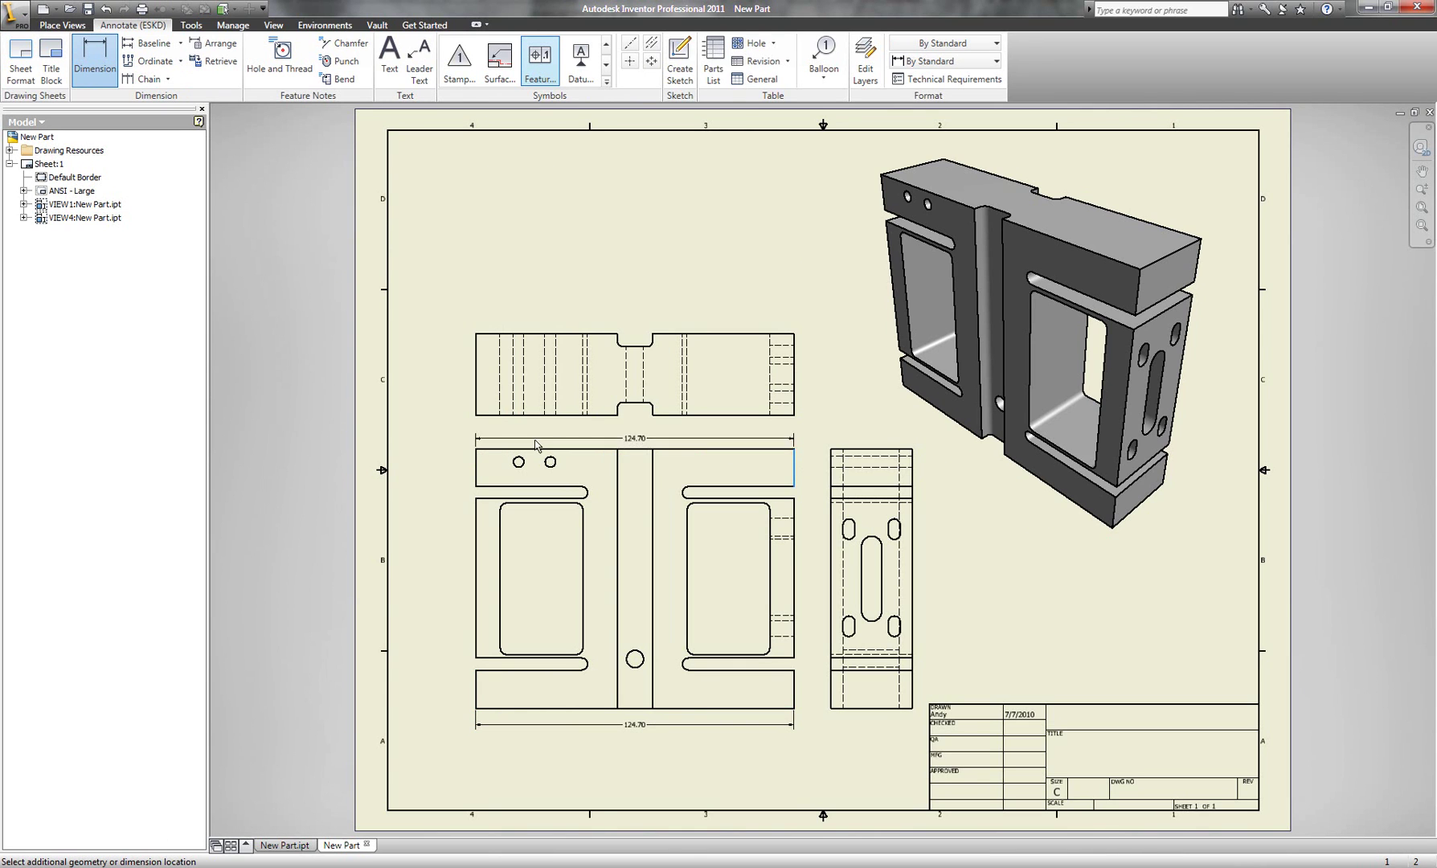
left_click(589, 434)
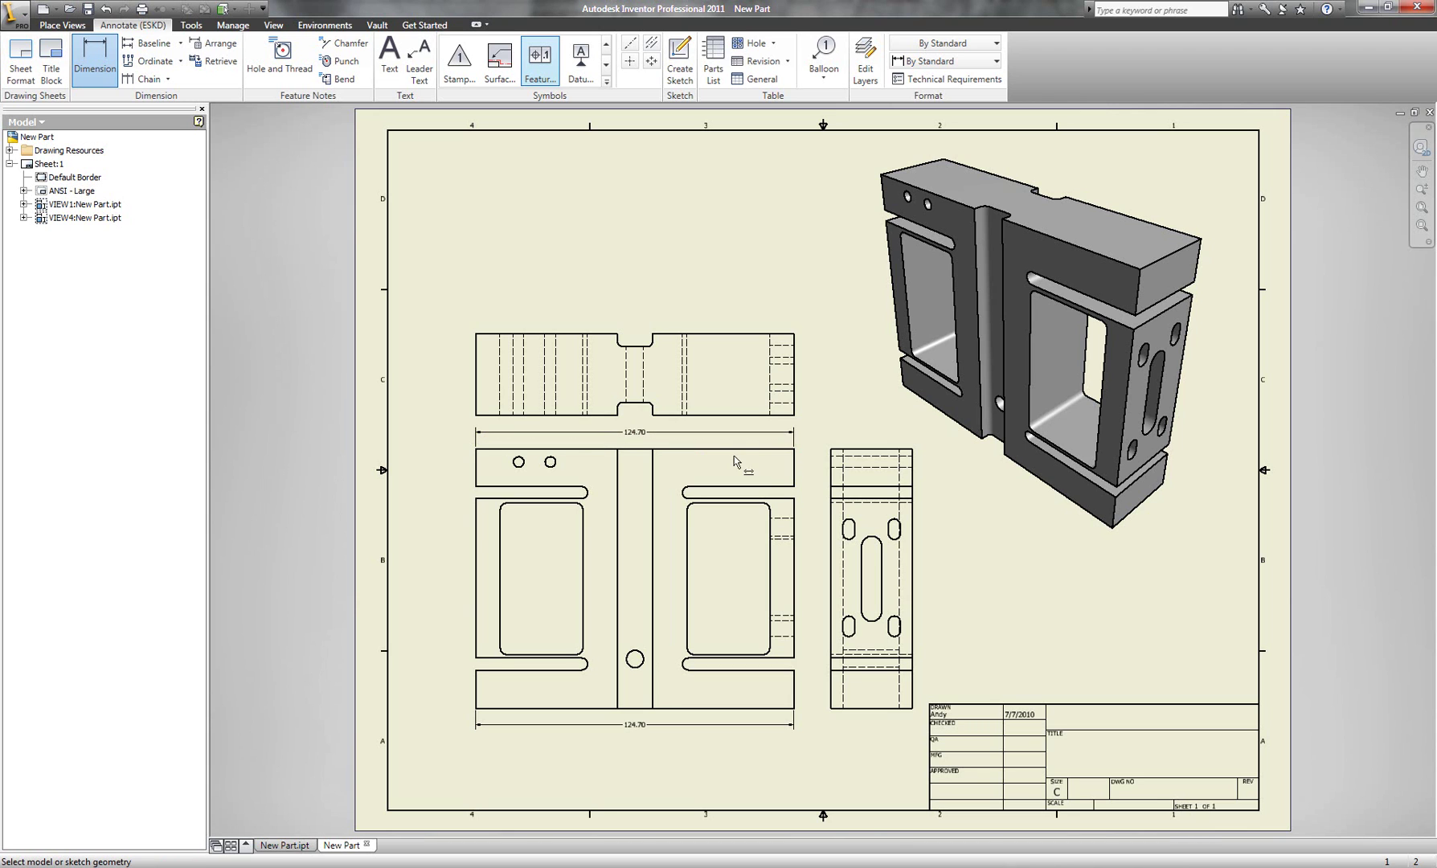
Dimension the side view's 31.80 width and 101.60 height
left_click(832, 457)
left_click(913, 452)
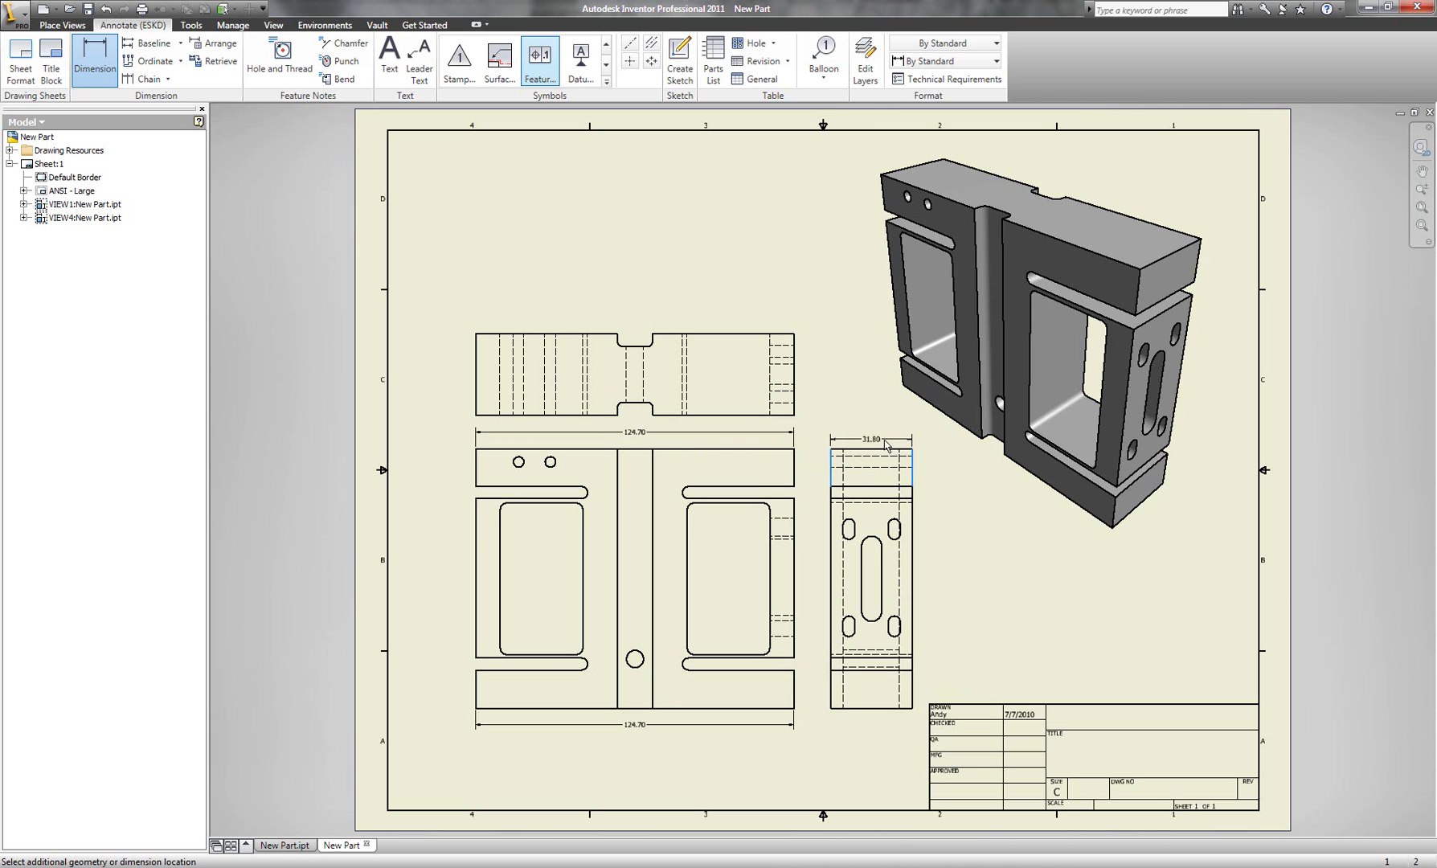
left_click(884, 439)
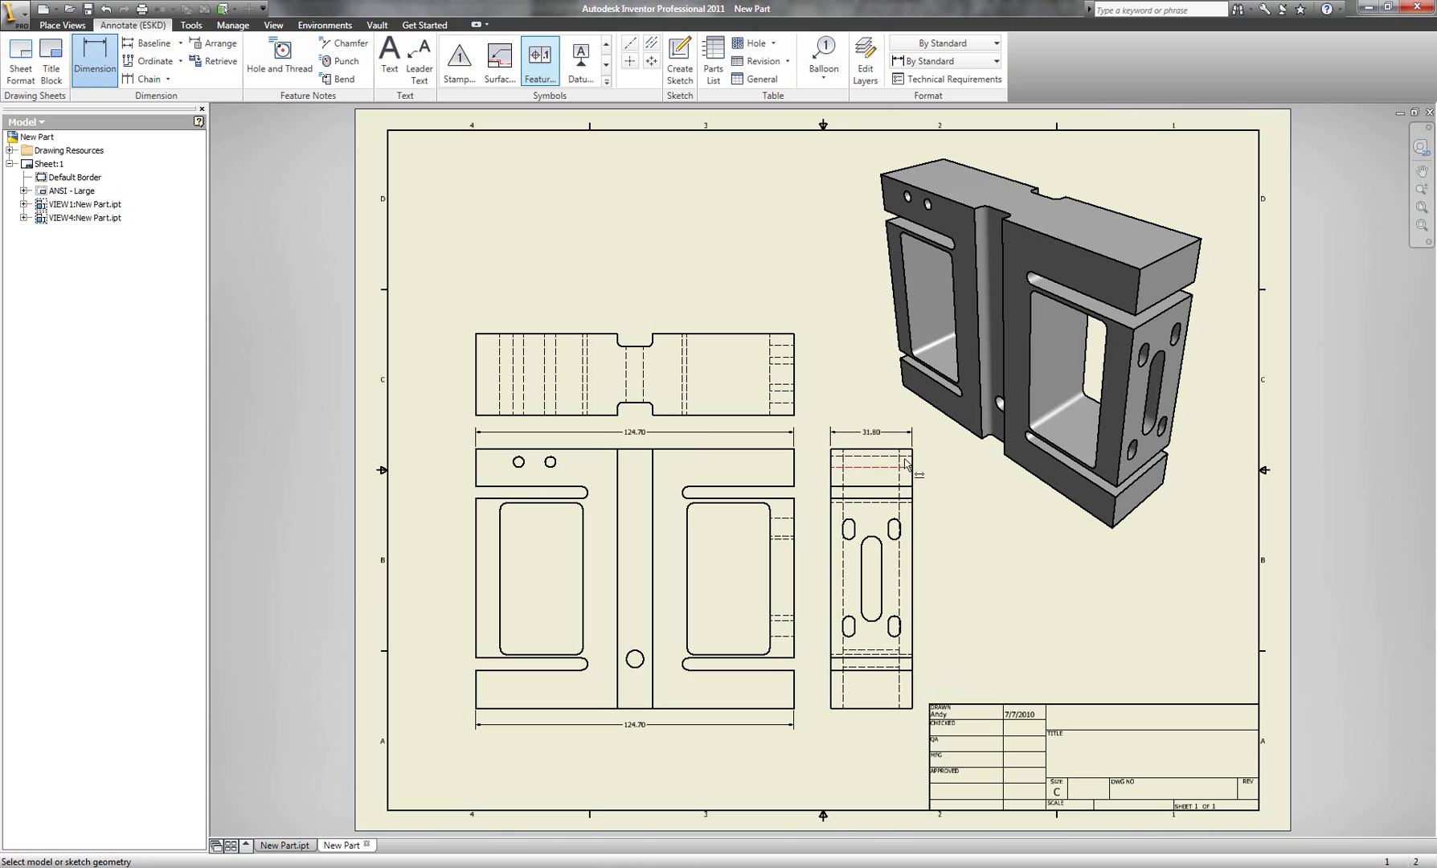
left_click(912, 479)
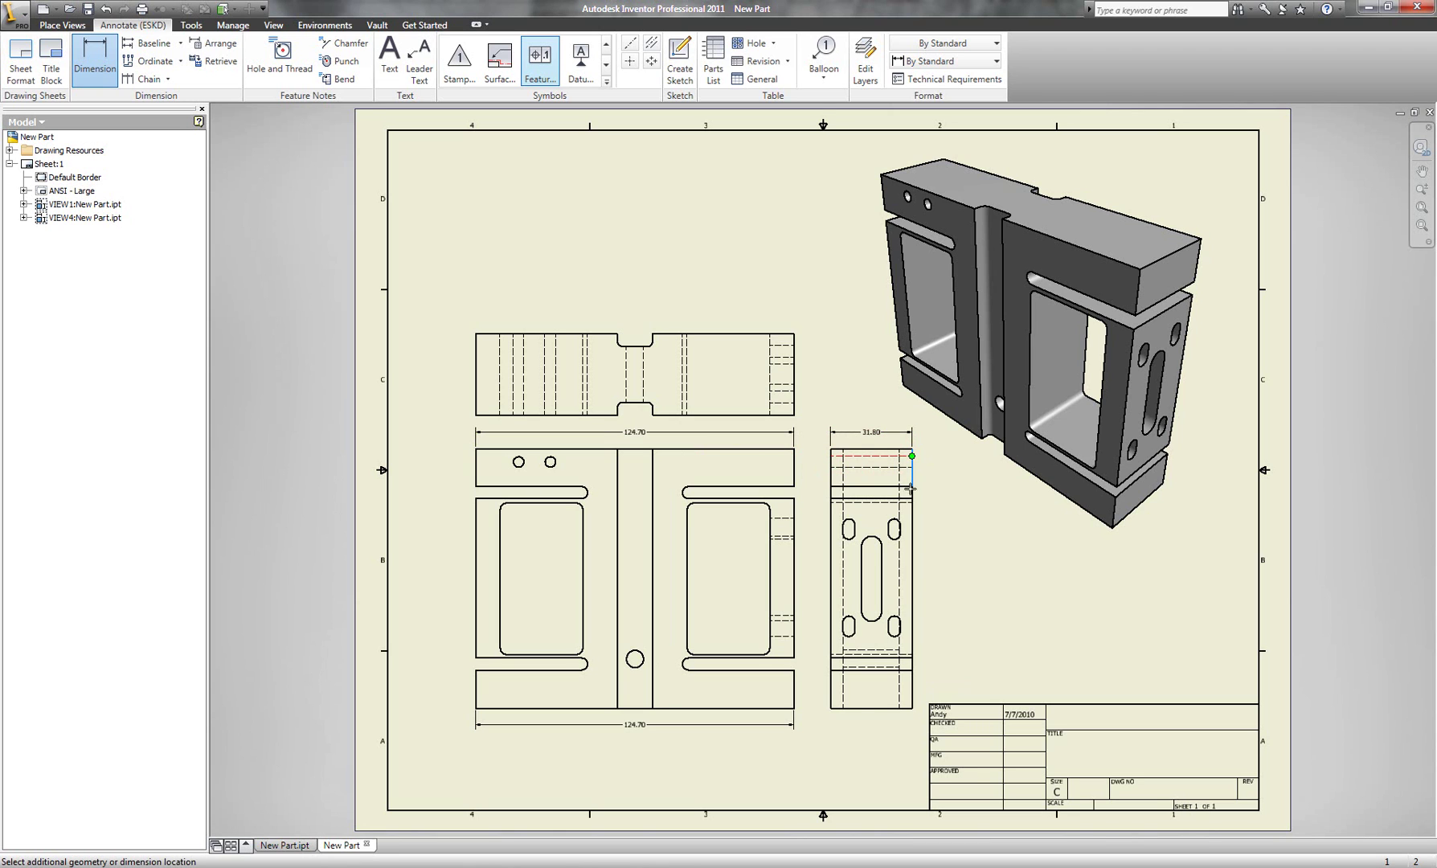
left_click(831, 709)
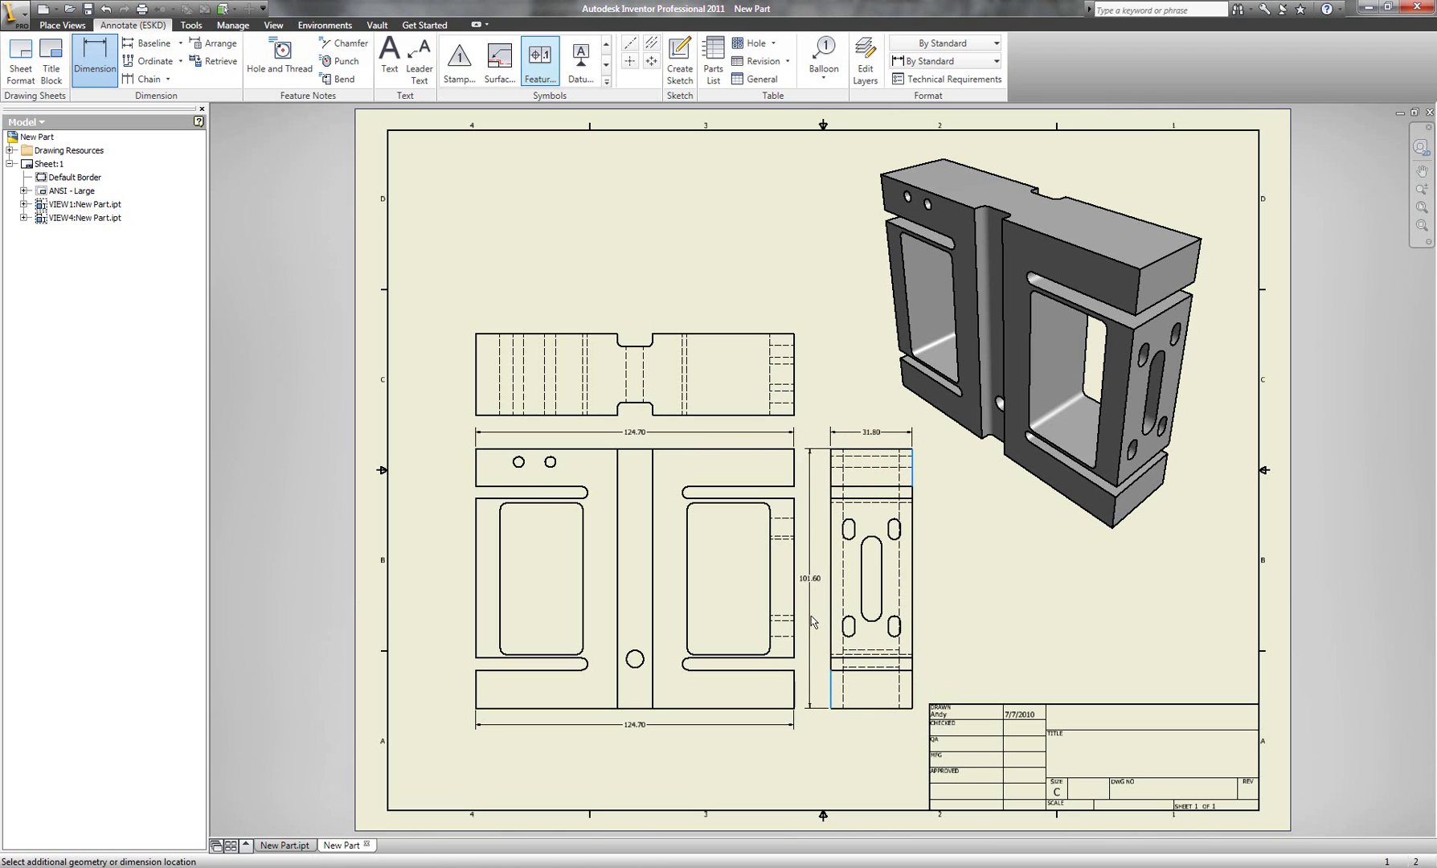
left_click(815, 578)
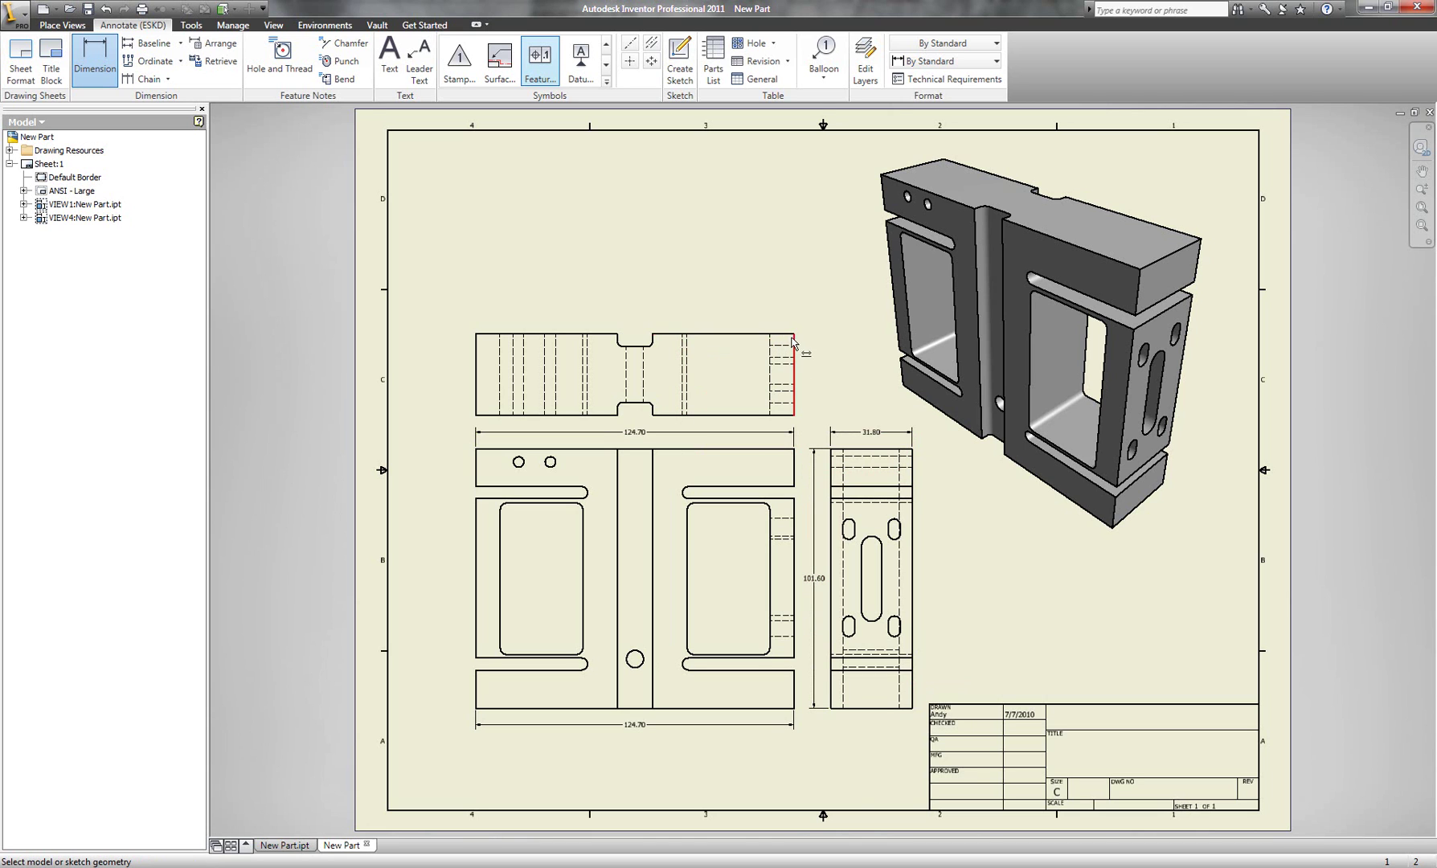
Add the top view's 31.80 dimension and the Ø6.80 hole diameter, then zoom all
left_click(724, 333)
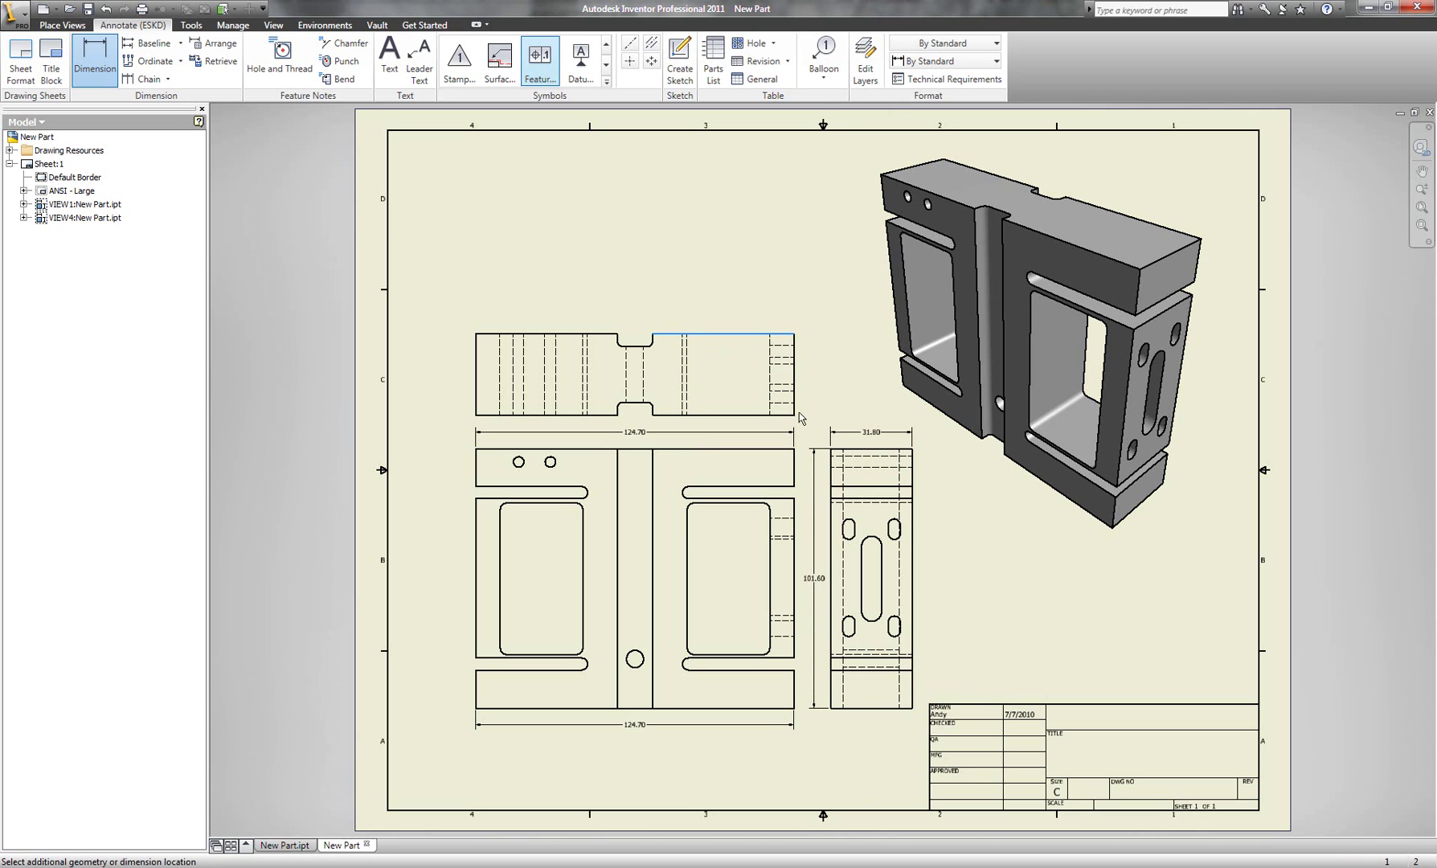
left_click(772, 415)
left_click(815, 373)
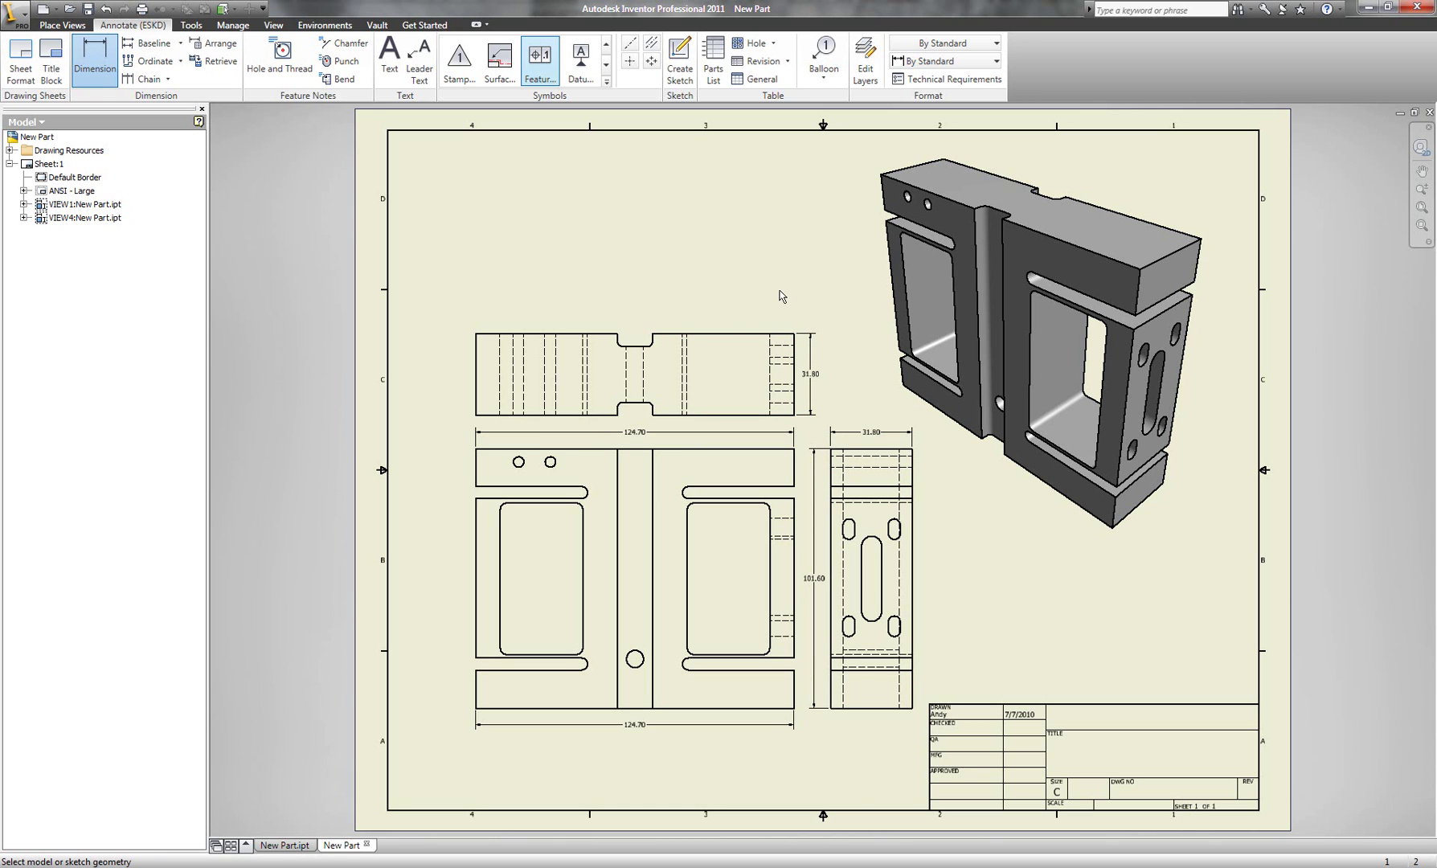
left_click(643, 661)
left_click(707, 748)
scroll(659, 723, "up", 3)
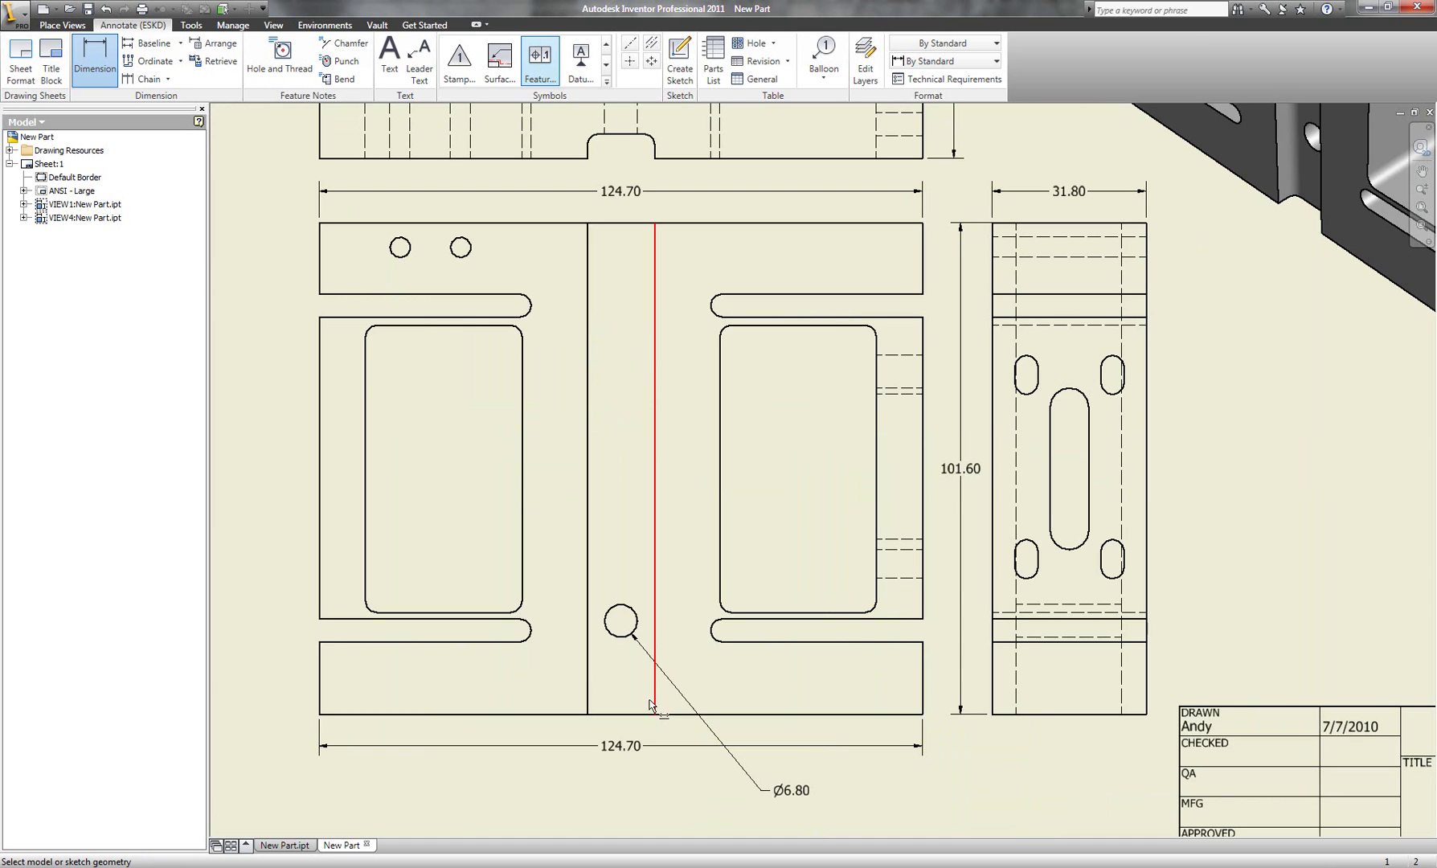
key("Home")
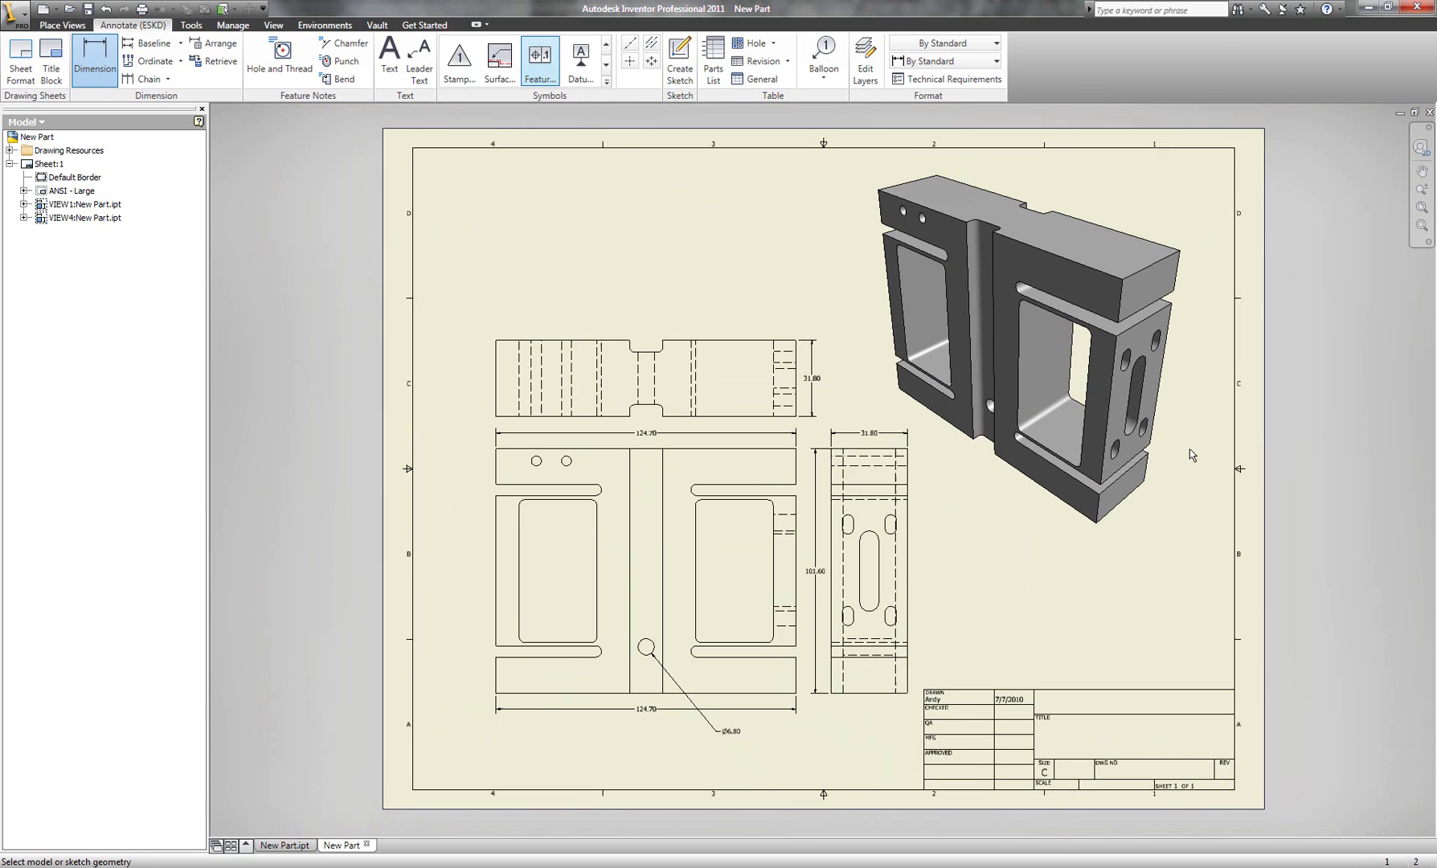
Save the Inventor drawing as New Part.dwg and close it
left_click(90, 10)
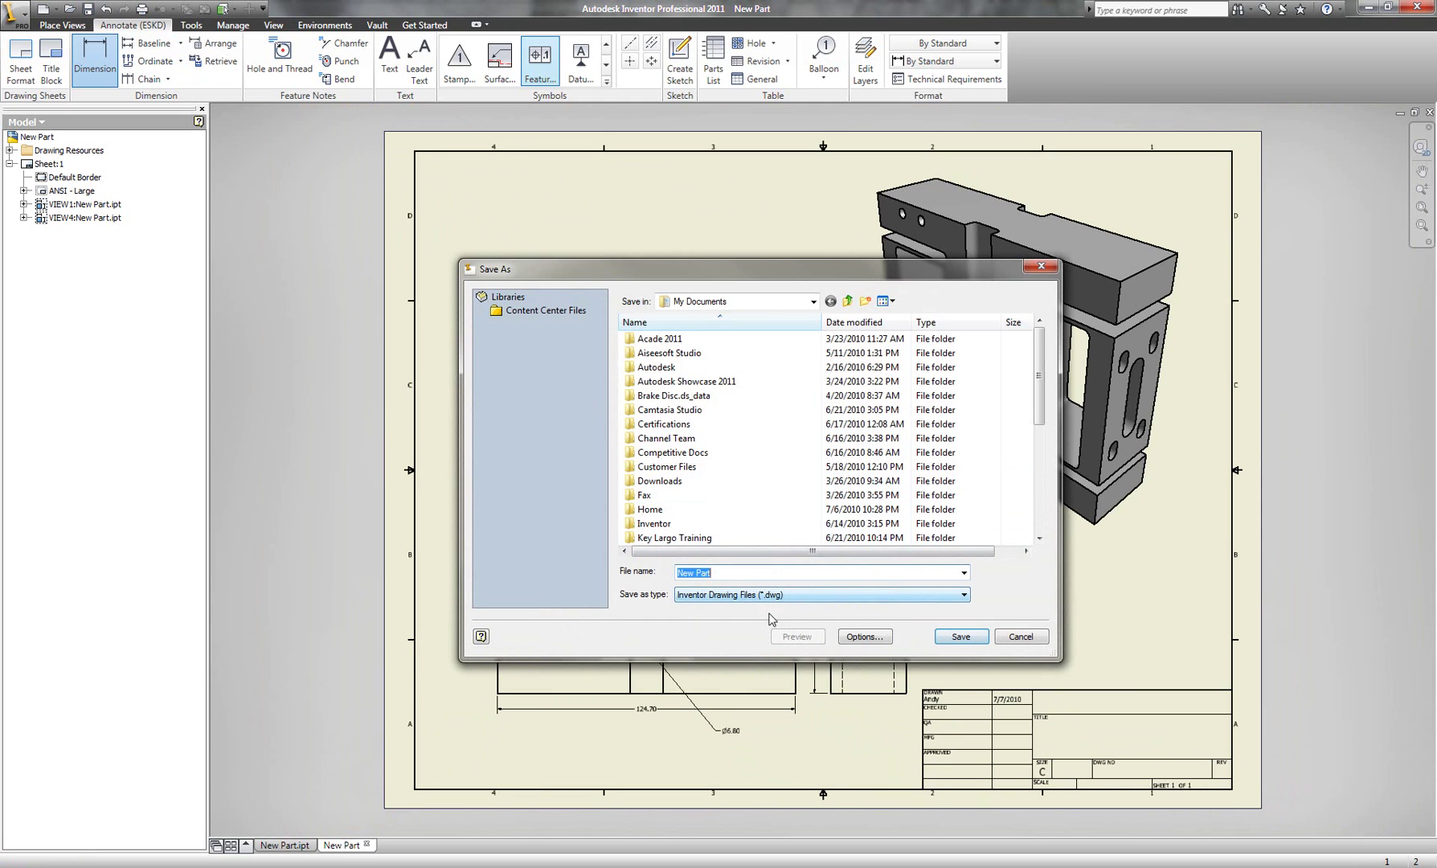
left_click(949, 640)
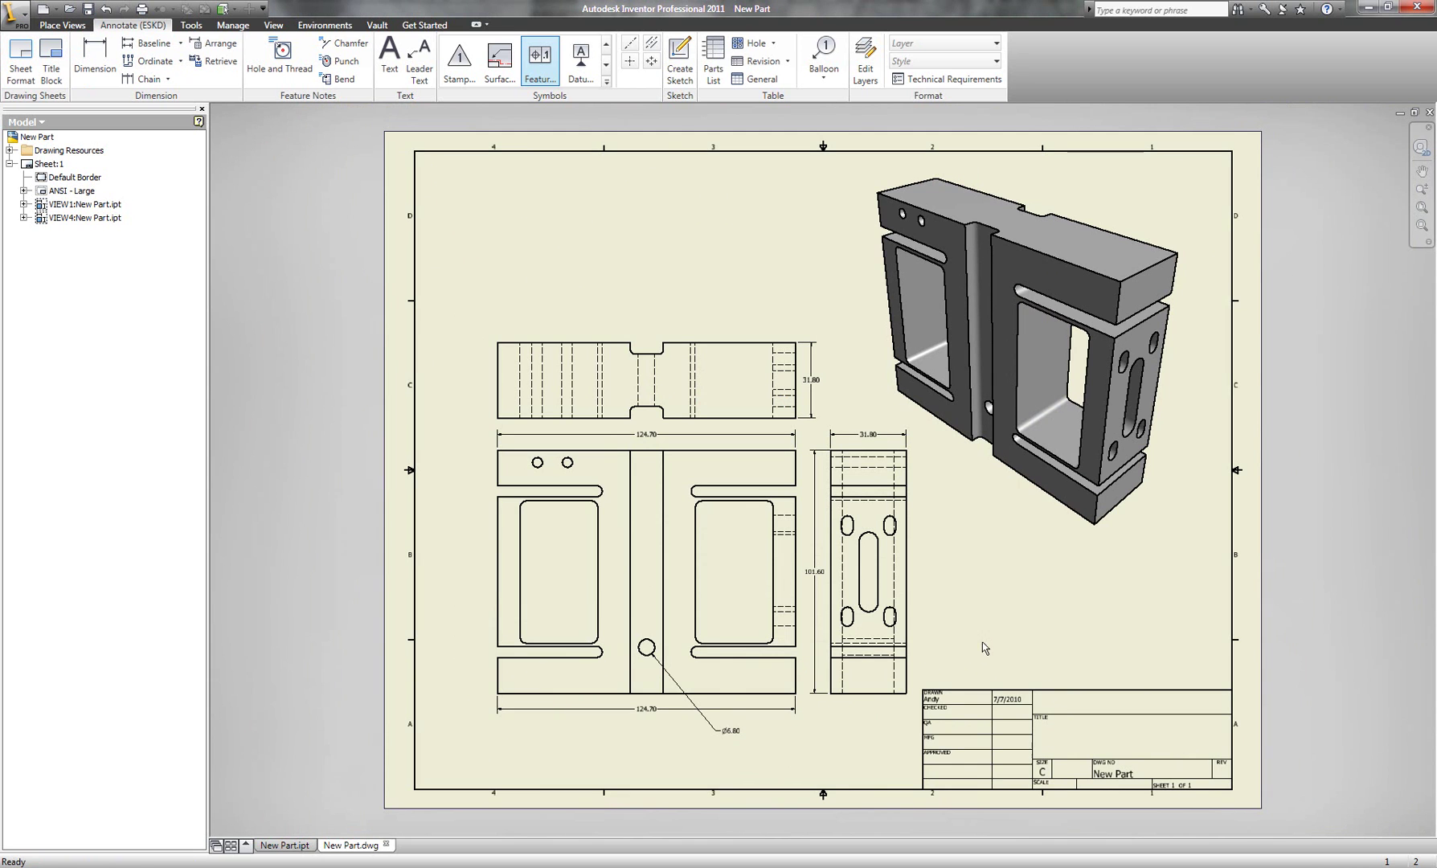
left_click(1429, 111)
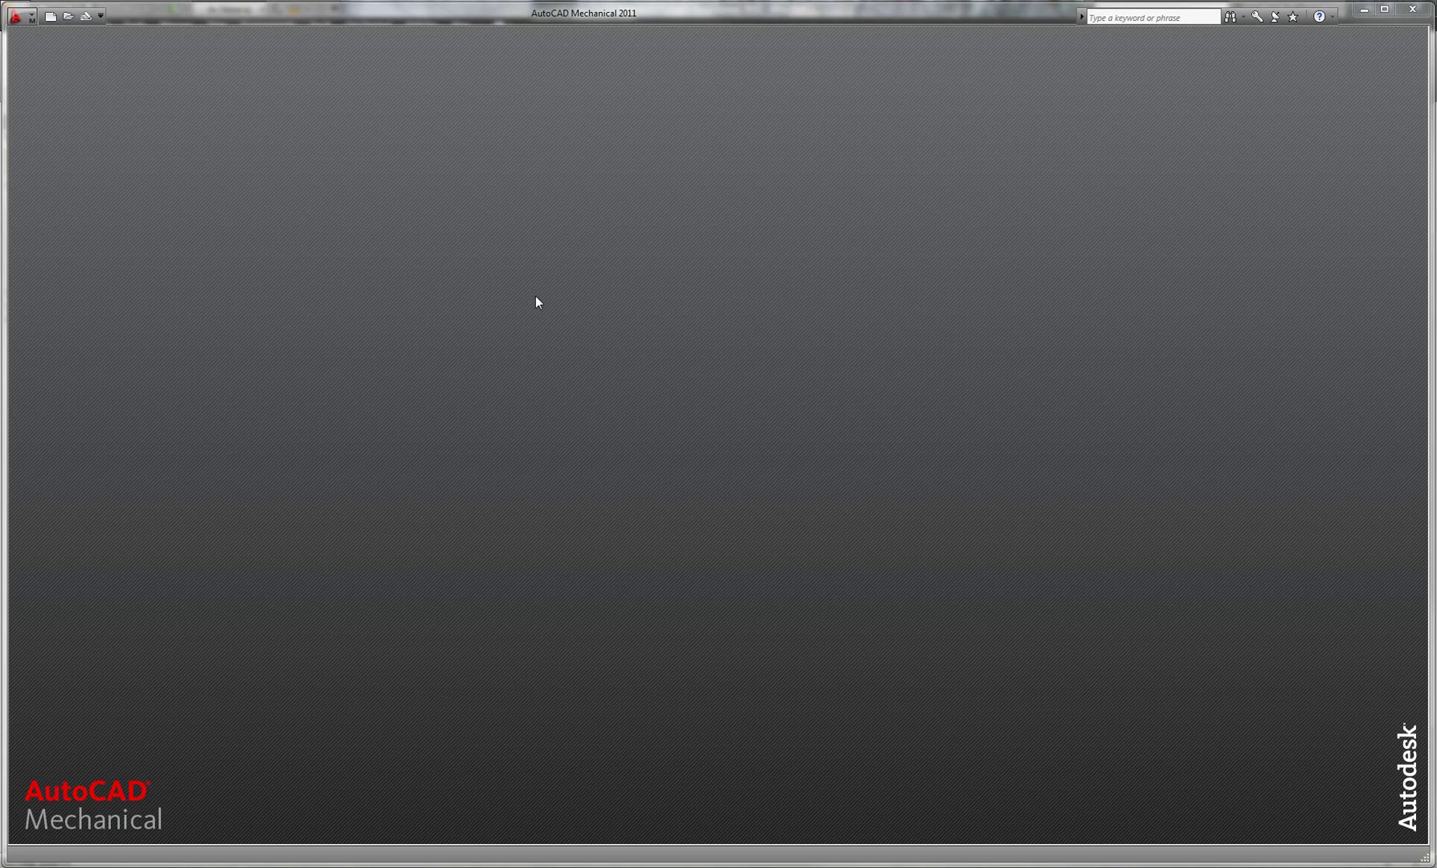
Open New Part.dwg in AutoCAD Mechanical
left_click(68, 15)
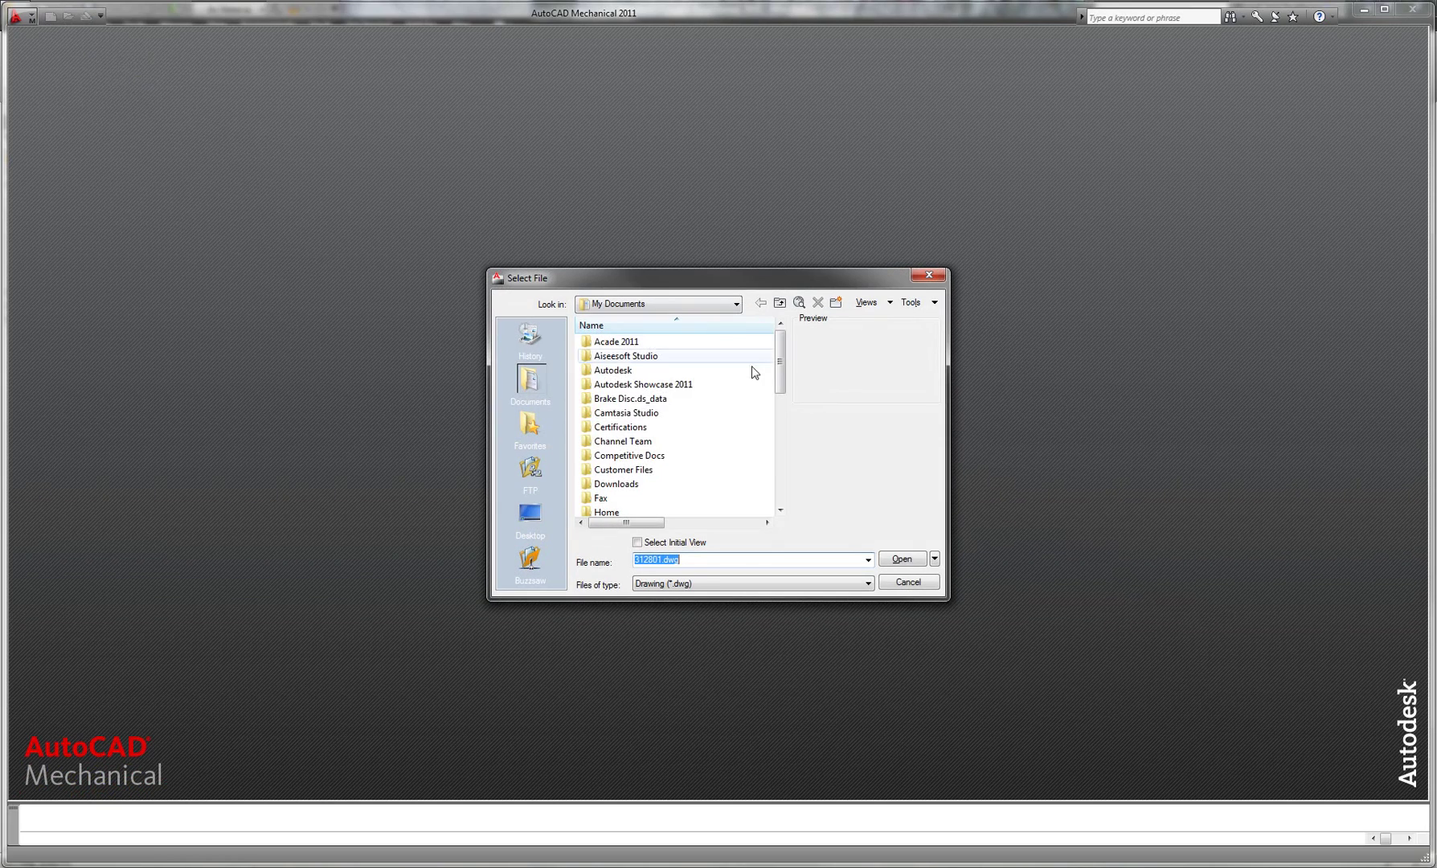
left_click_drag(780, 351, 780, 471)
left_click(635, 500)
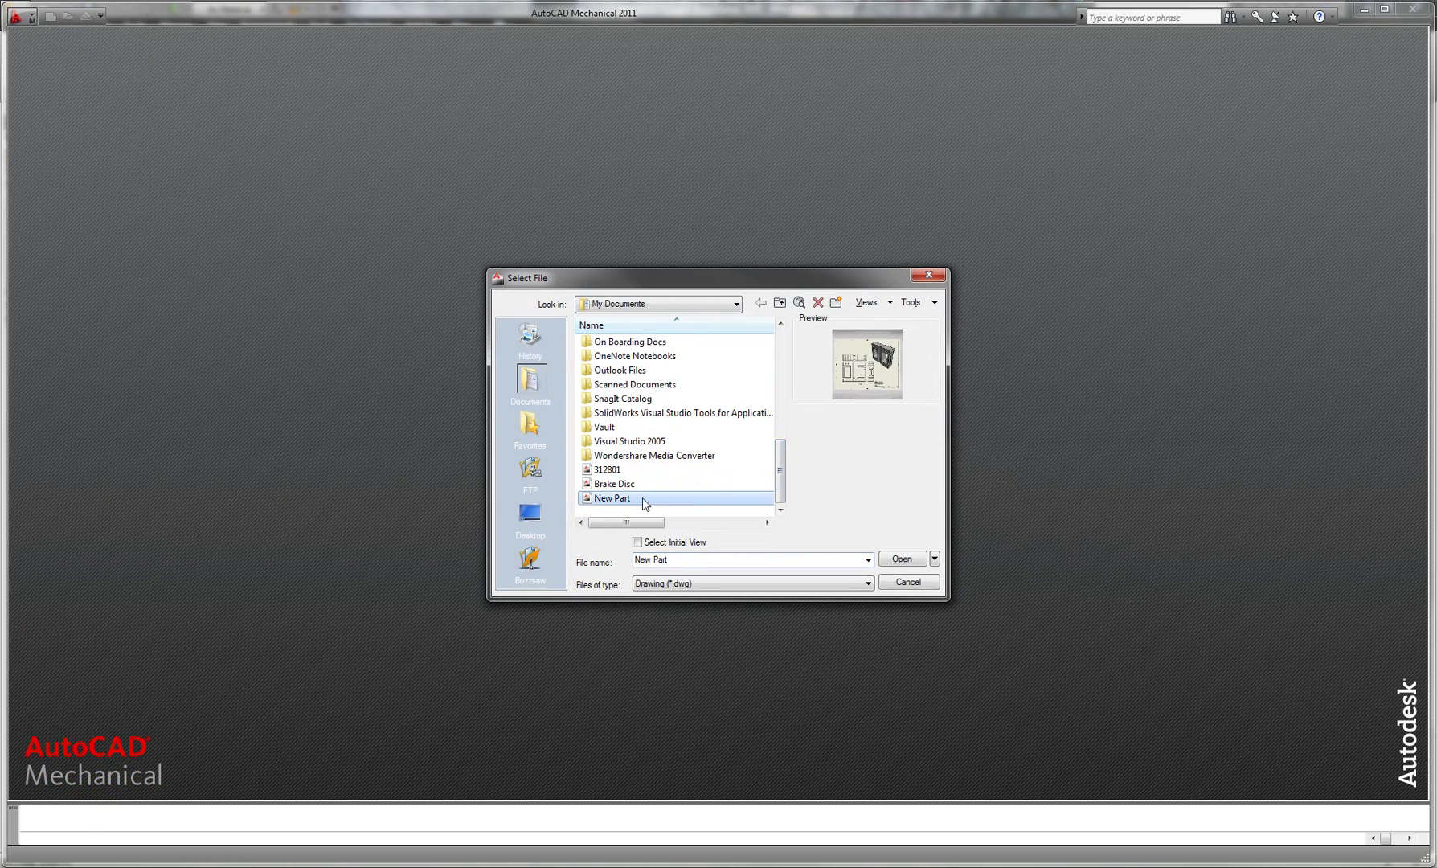
left_click(902, 560)
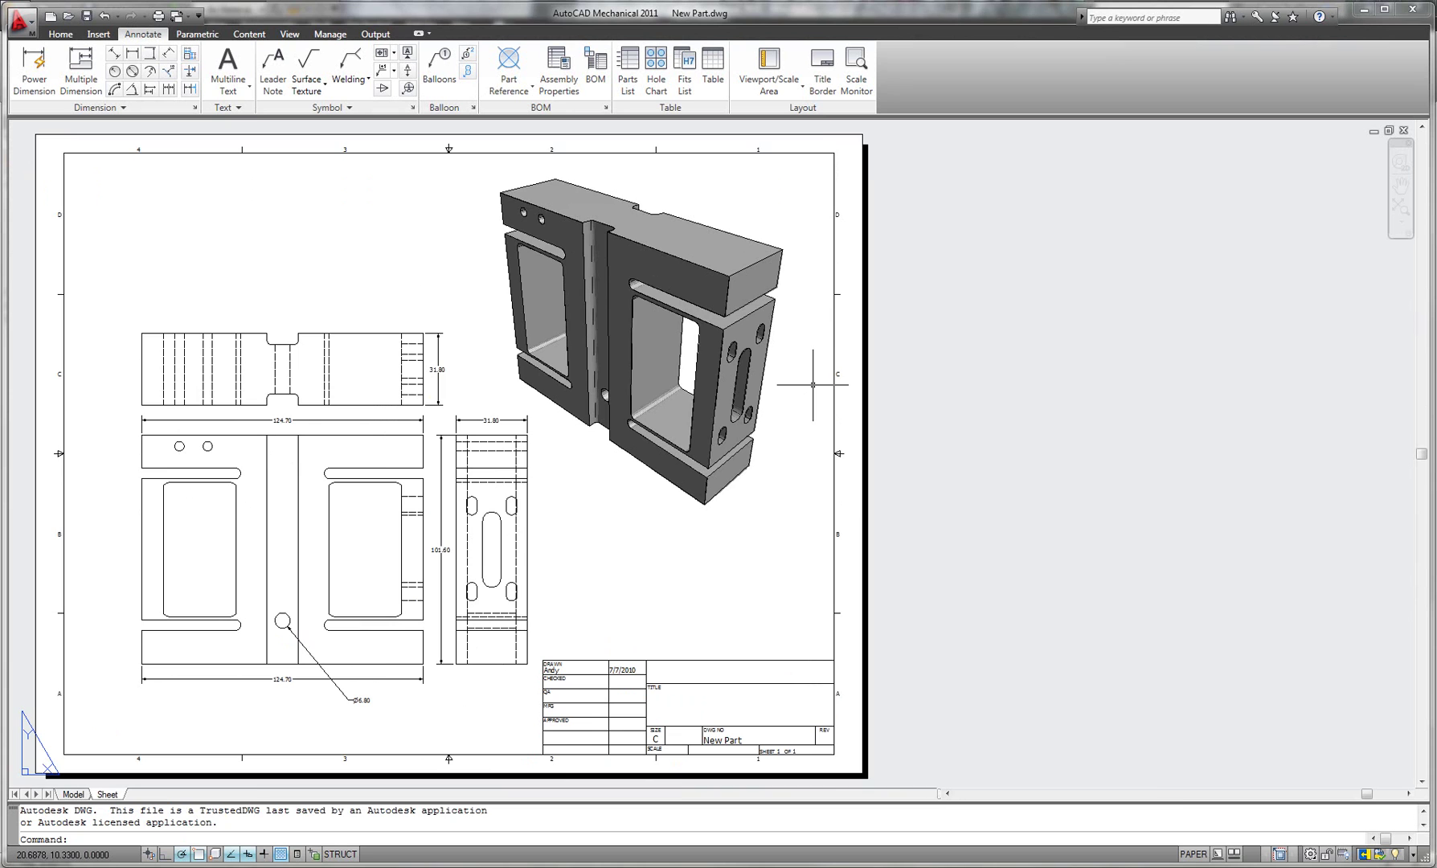
Add a 13.83 horizontal dimension across the notch above the top view
scroll(591, 697, "up", 2)
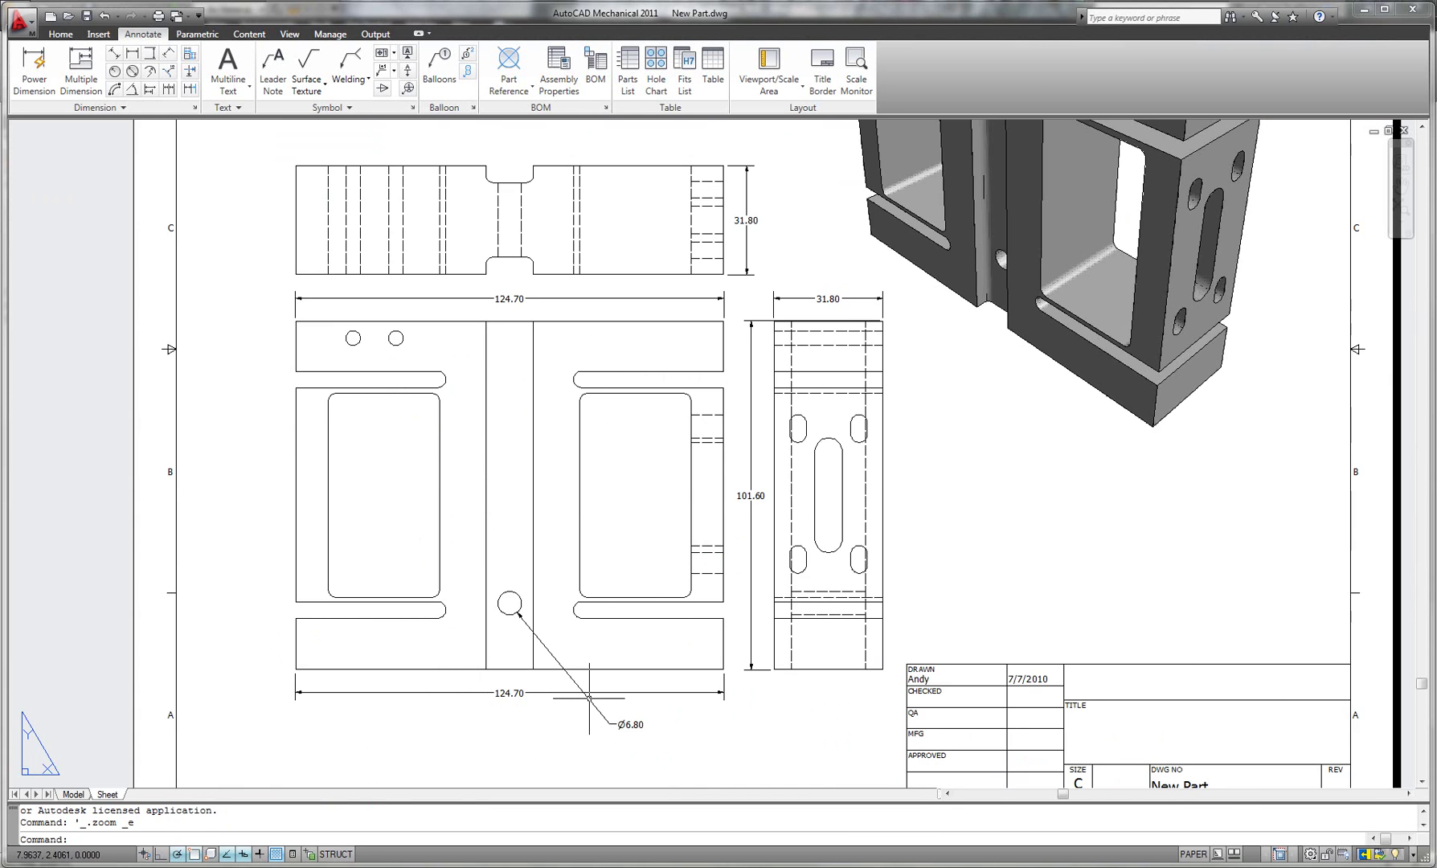
scroll(591, 698, "up", 1)
middle_click_drag(511, 147, 571, 464)
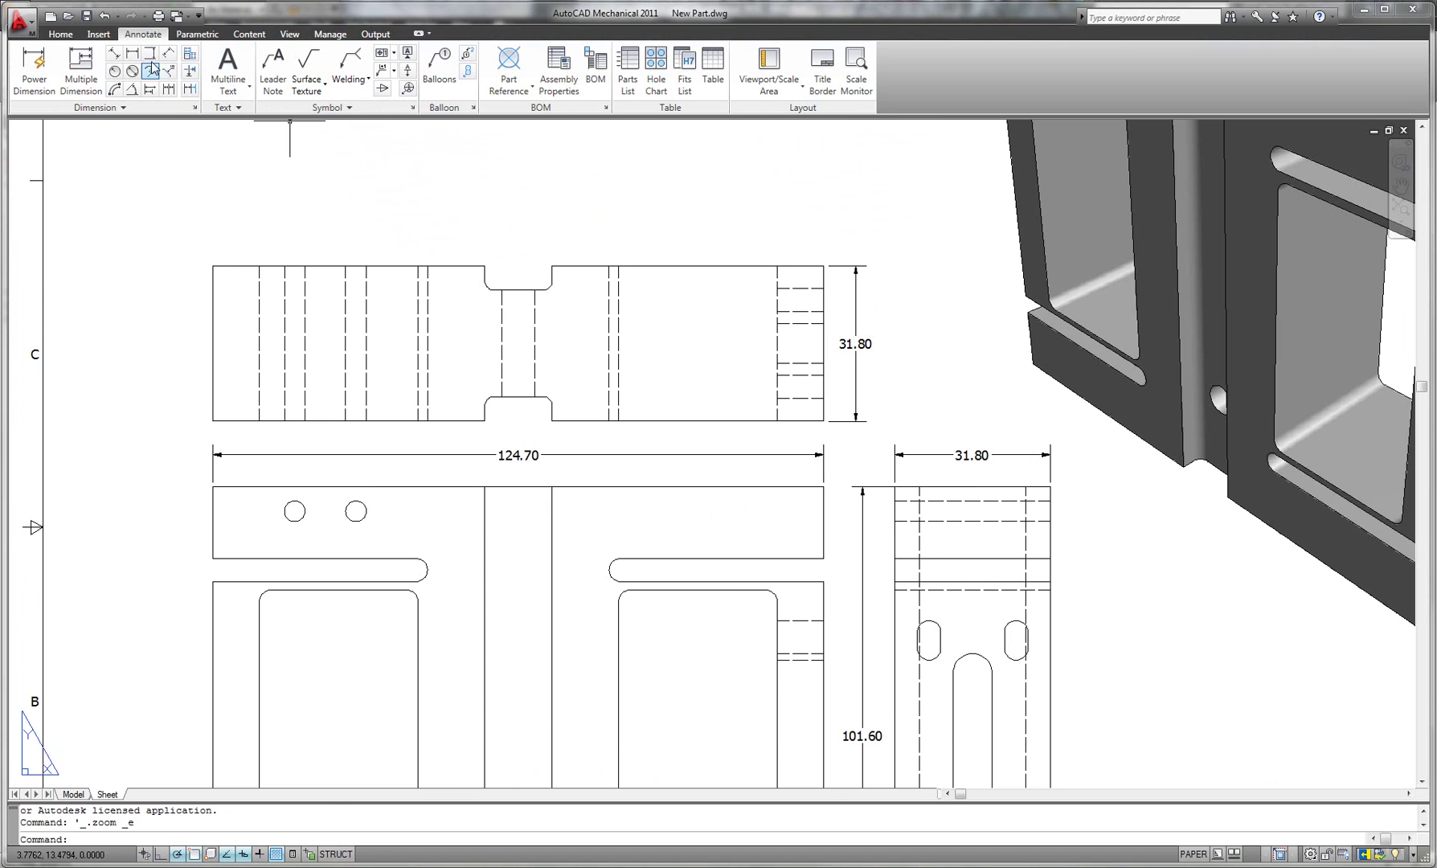
left_click(133, 54)
left_click(484, 266)
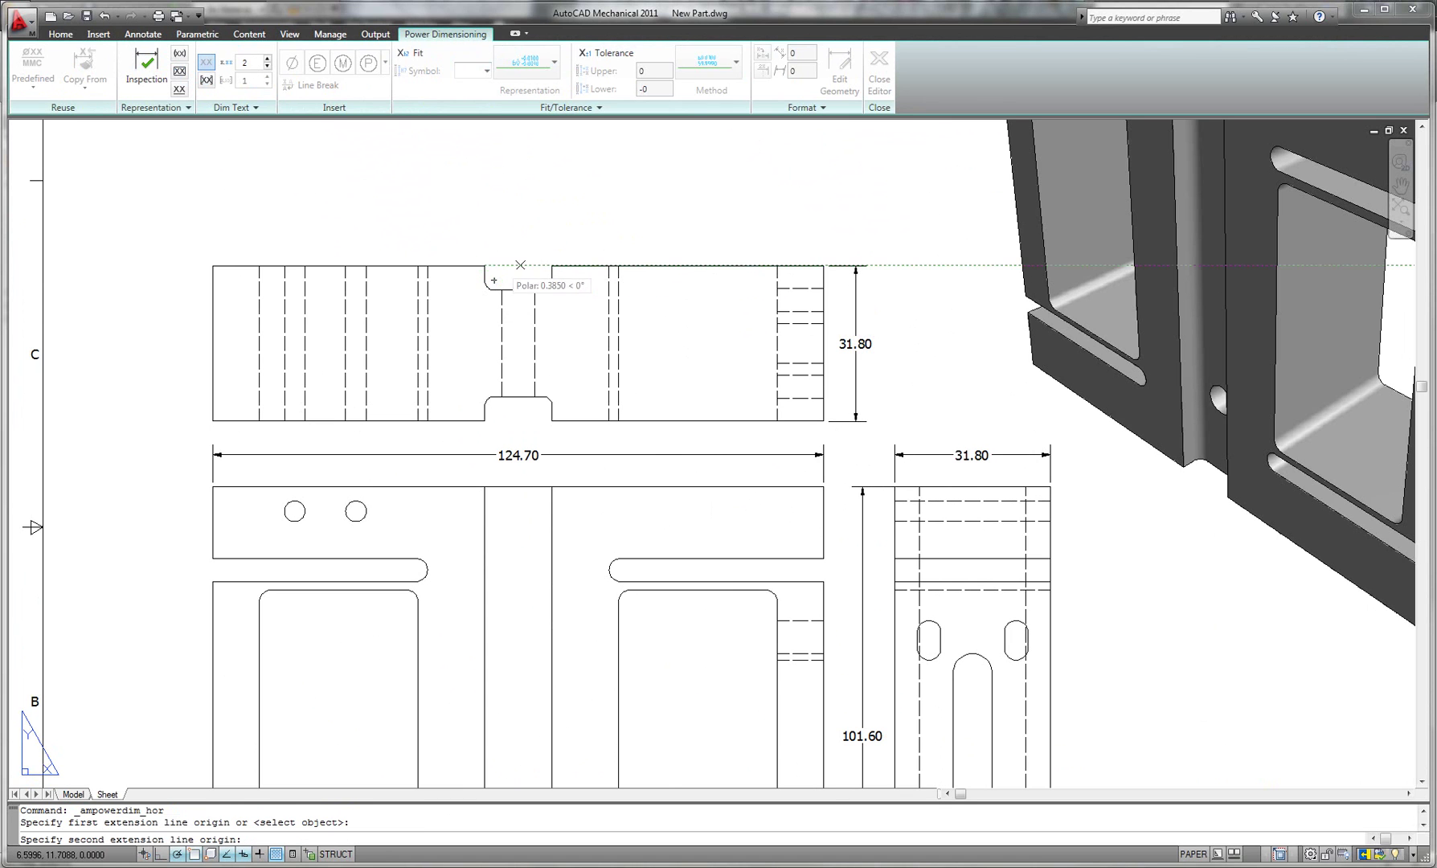
left_click(552, 265)
left_click(497, 225)
key("Return")
scroll(659, 201, "down", 3)
key("Escape")
Save and close the dimensioned drawing, then go back to Inventor to open a file
left_click(91, 21)
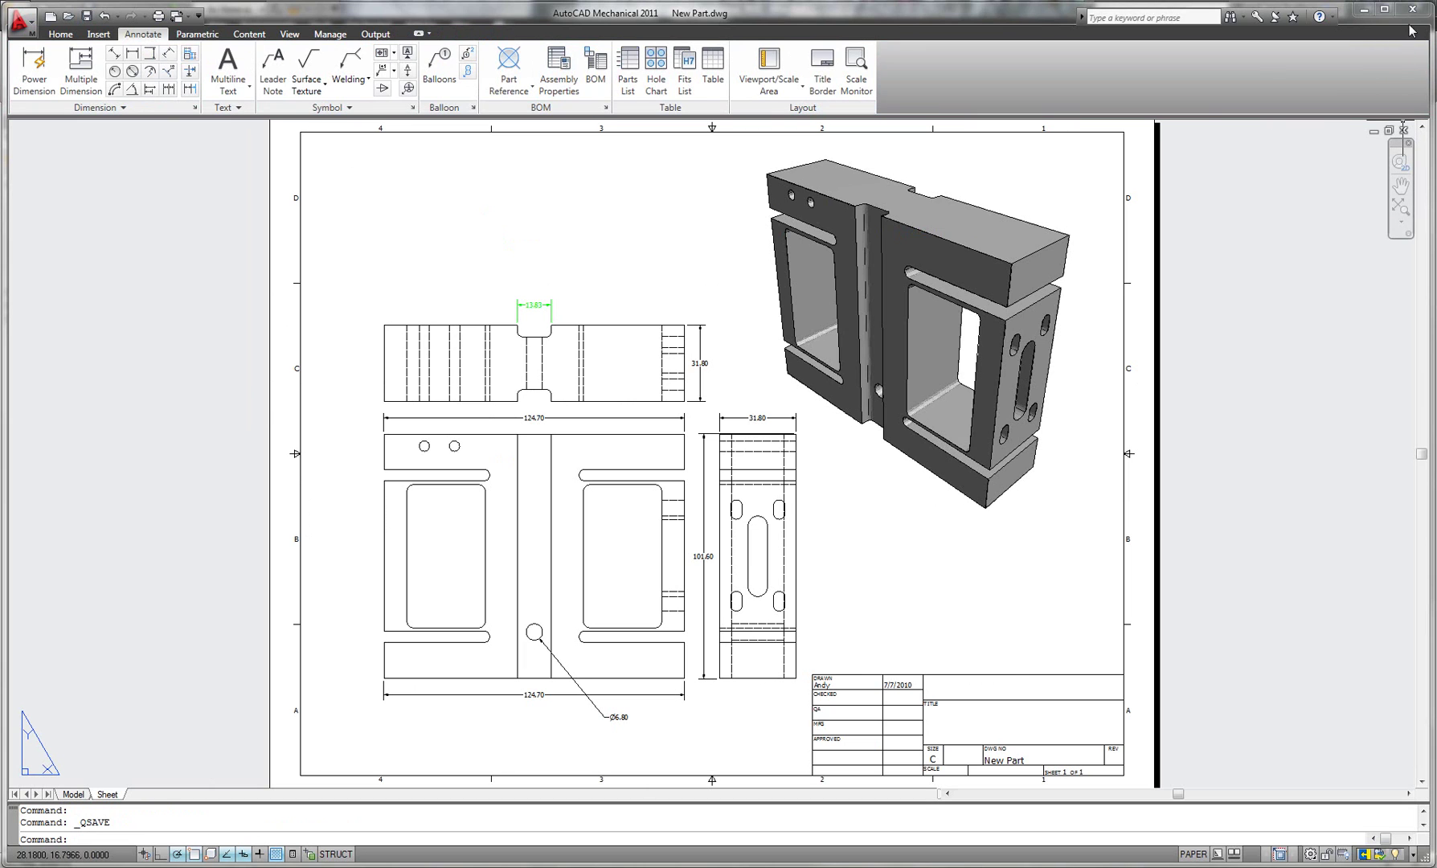
left_click(1403, 130)
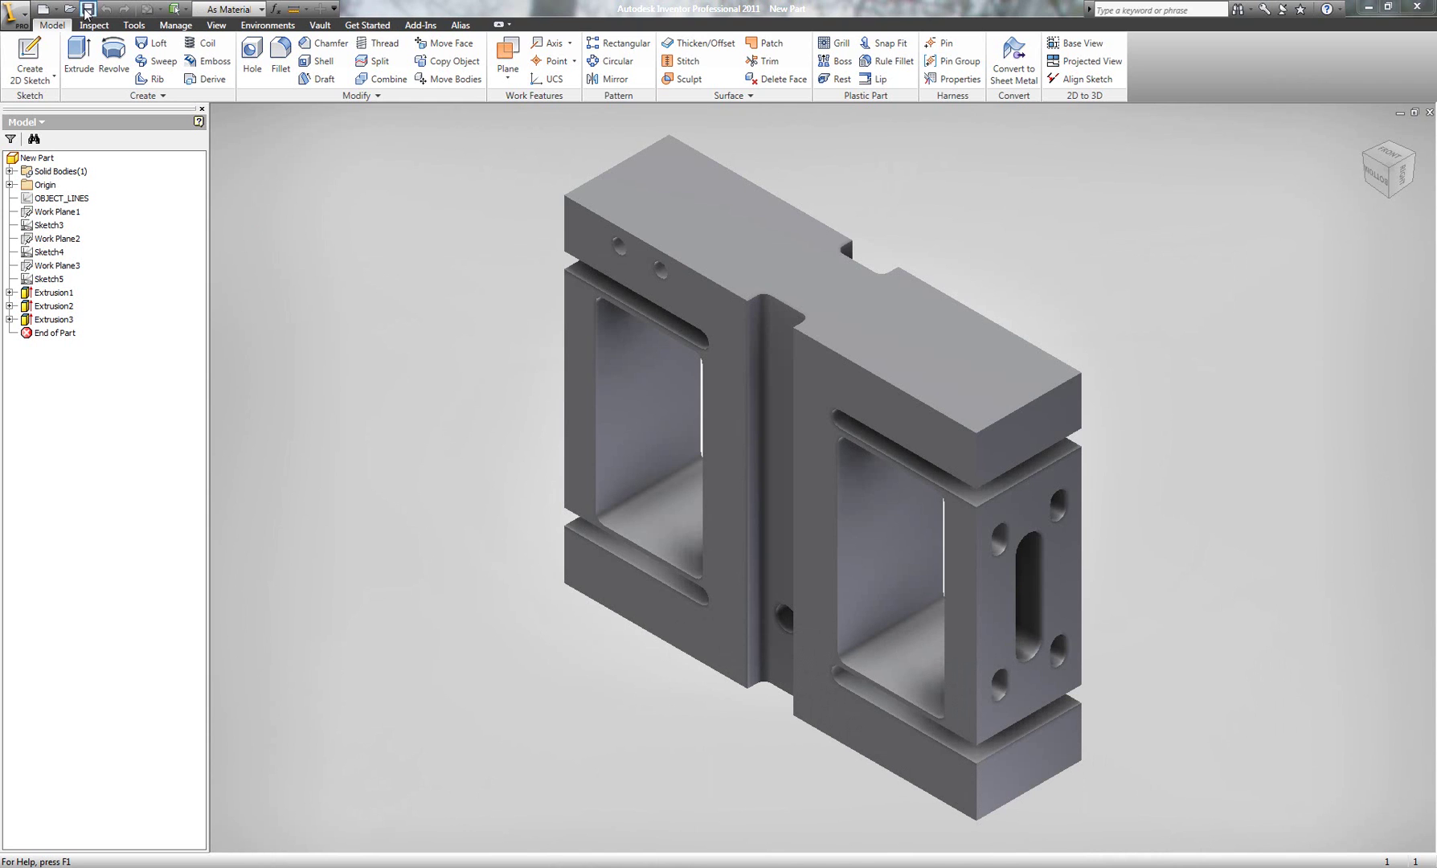
left_click(70, 9)
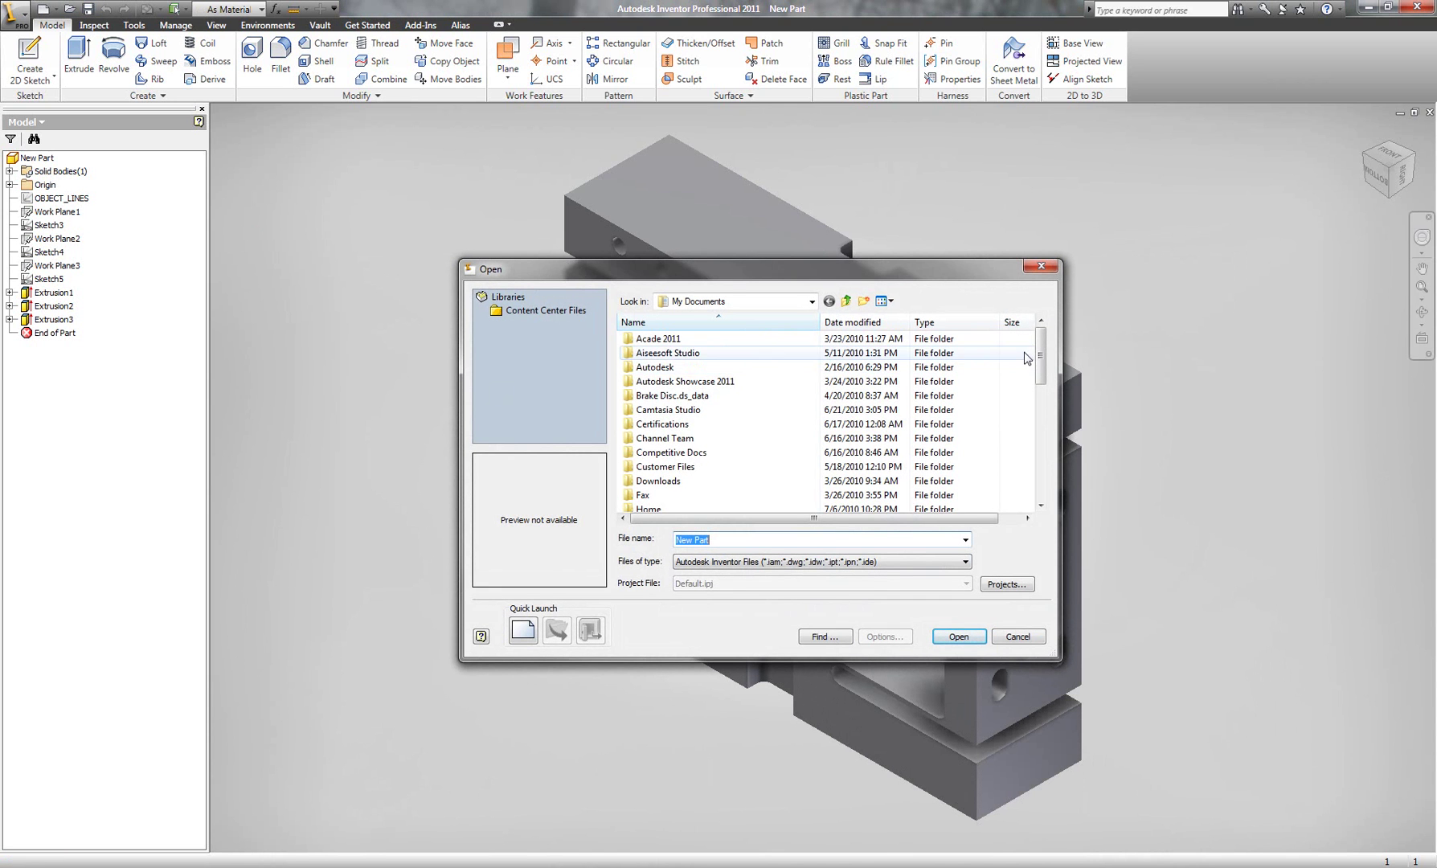
Open New Part.dwg in Inventor
scroll(1000, 363, "down", 5)
left_click(657, 481)
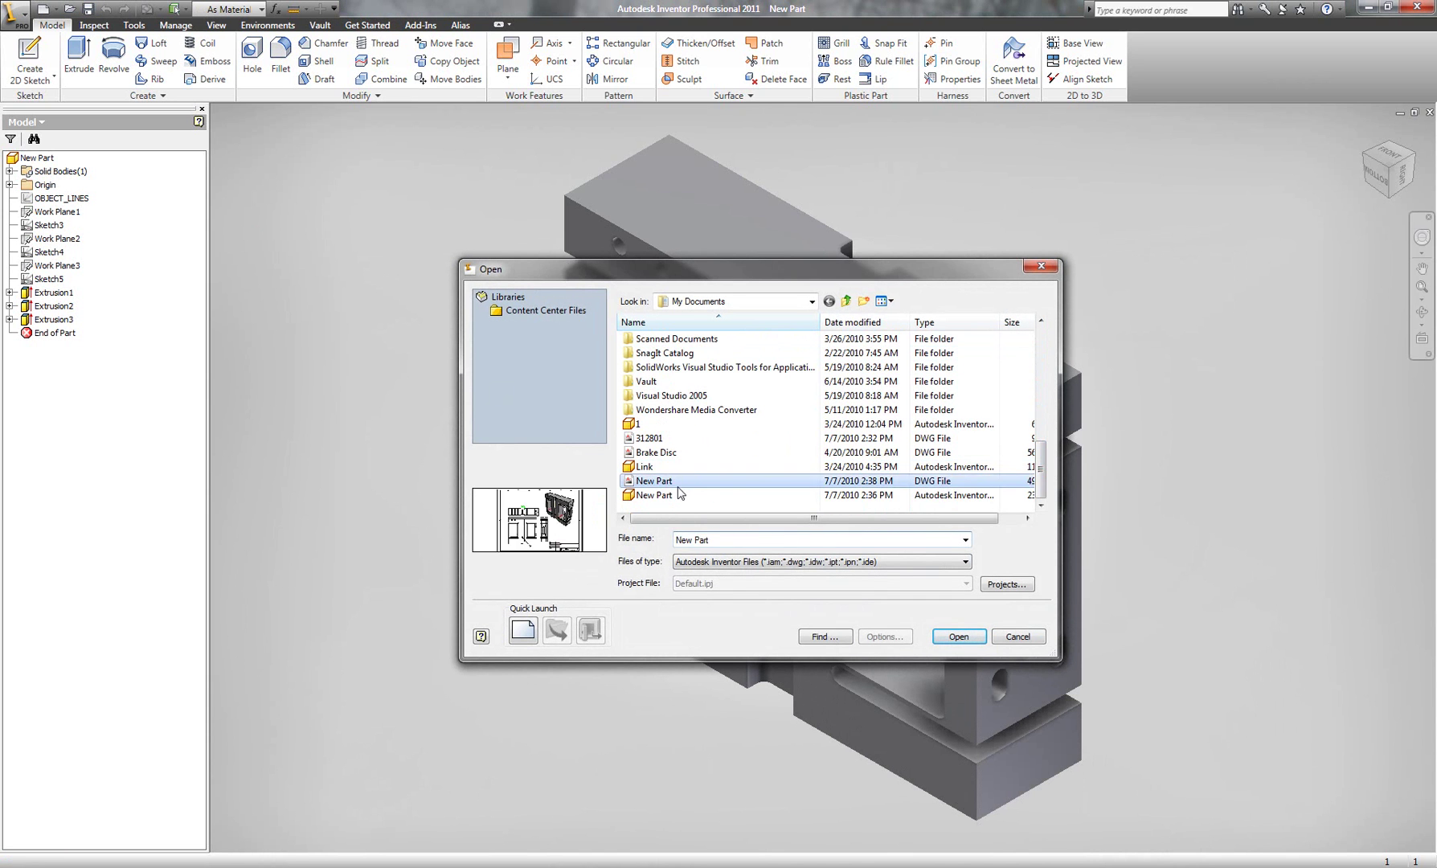
left_click(956, 635)
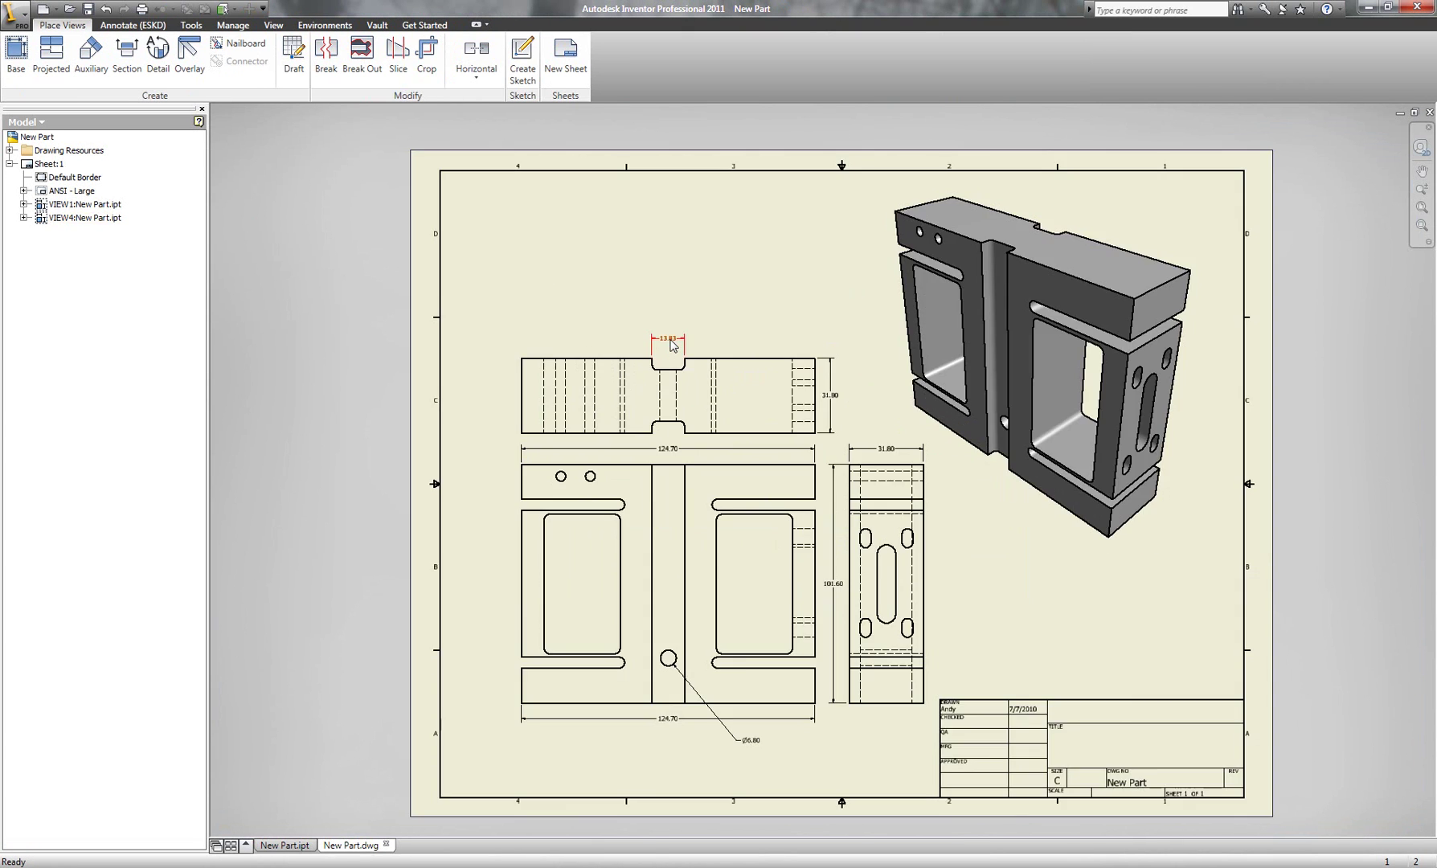
Zoom out to check the 13.83 notch dimension, then switch to New Part.ipt
scroll(673, 345, "up", 5)
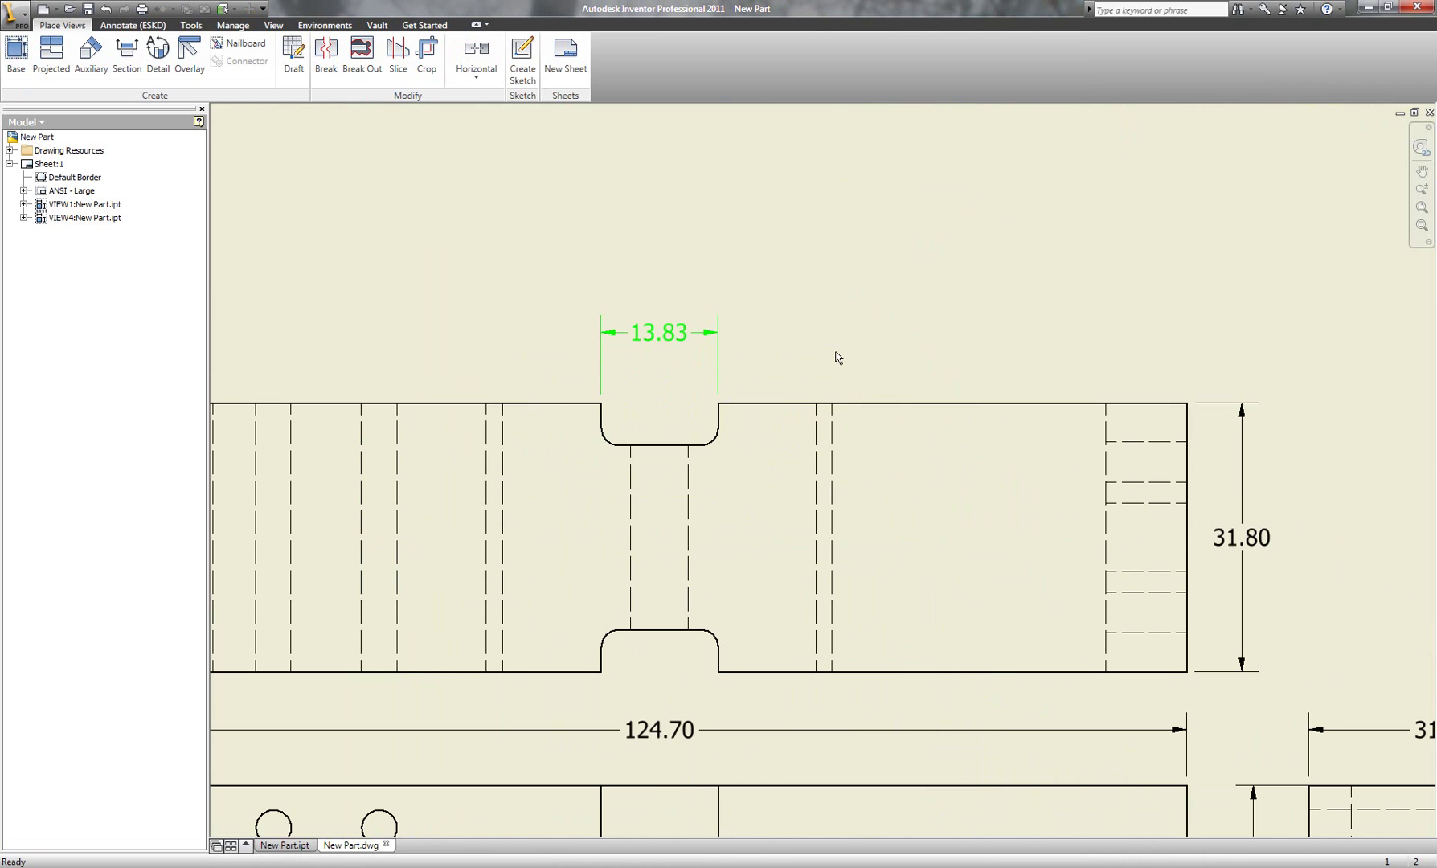
key("Home")
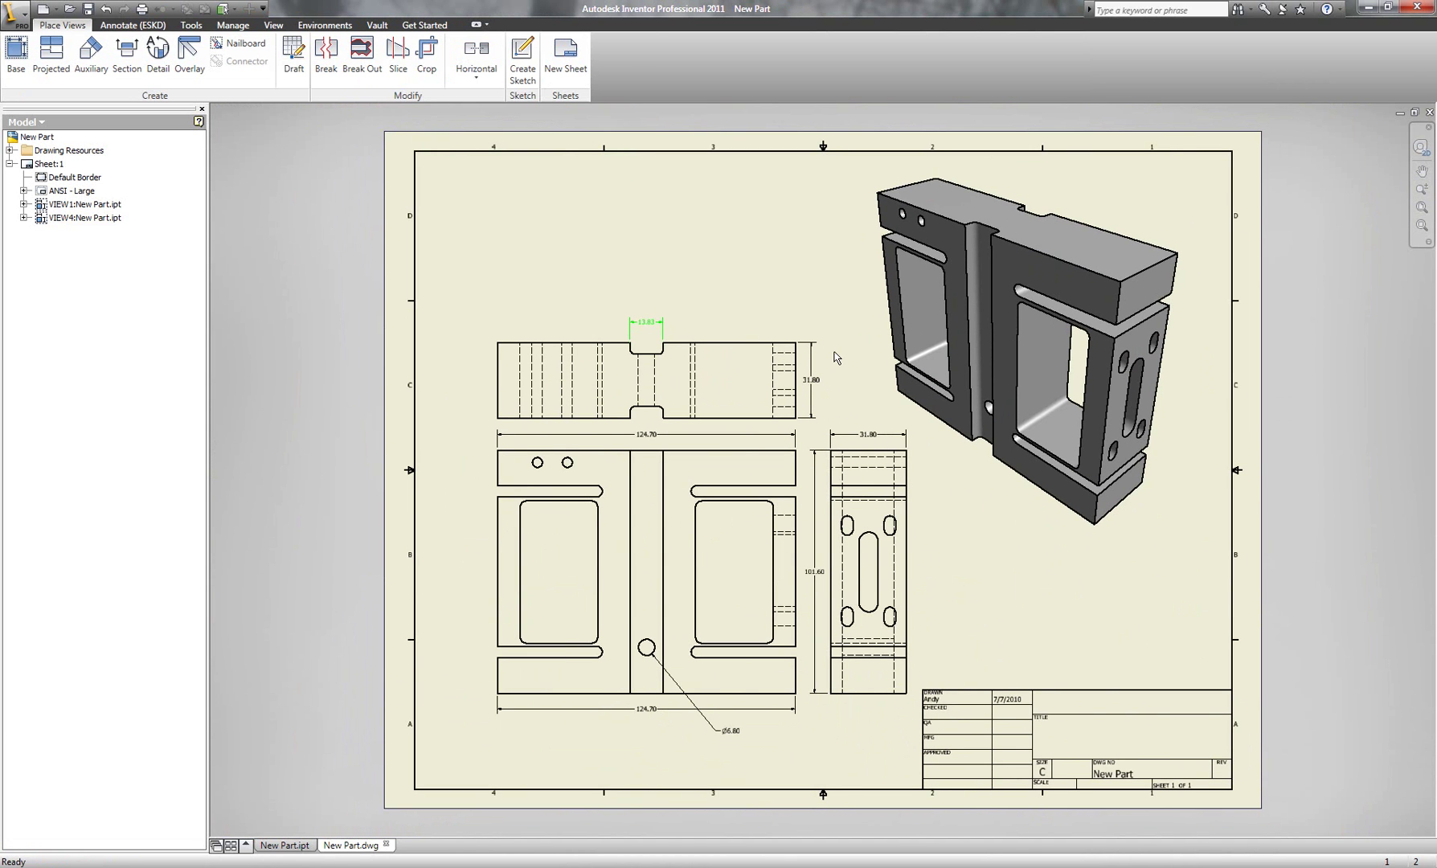
left_click(295, 845)
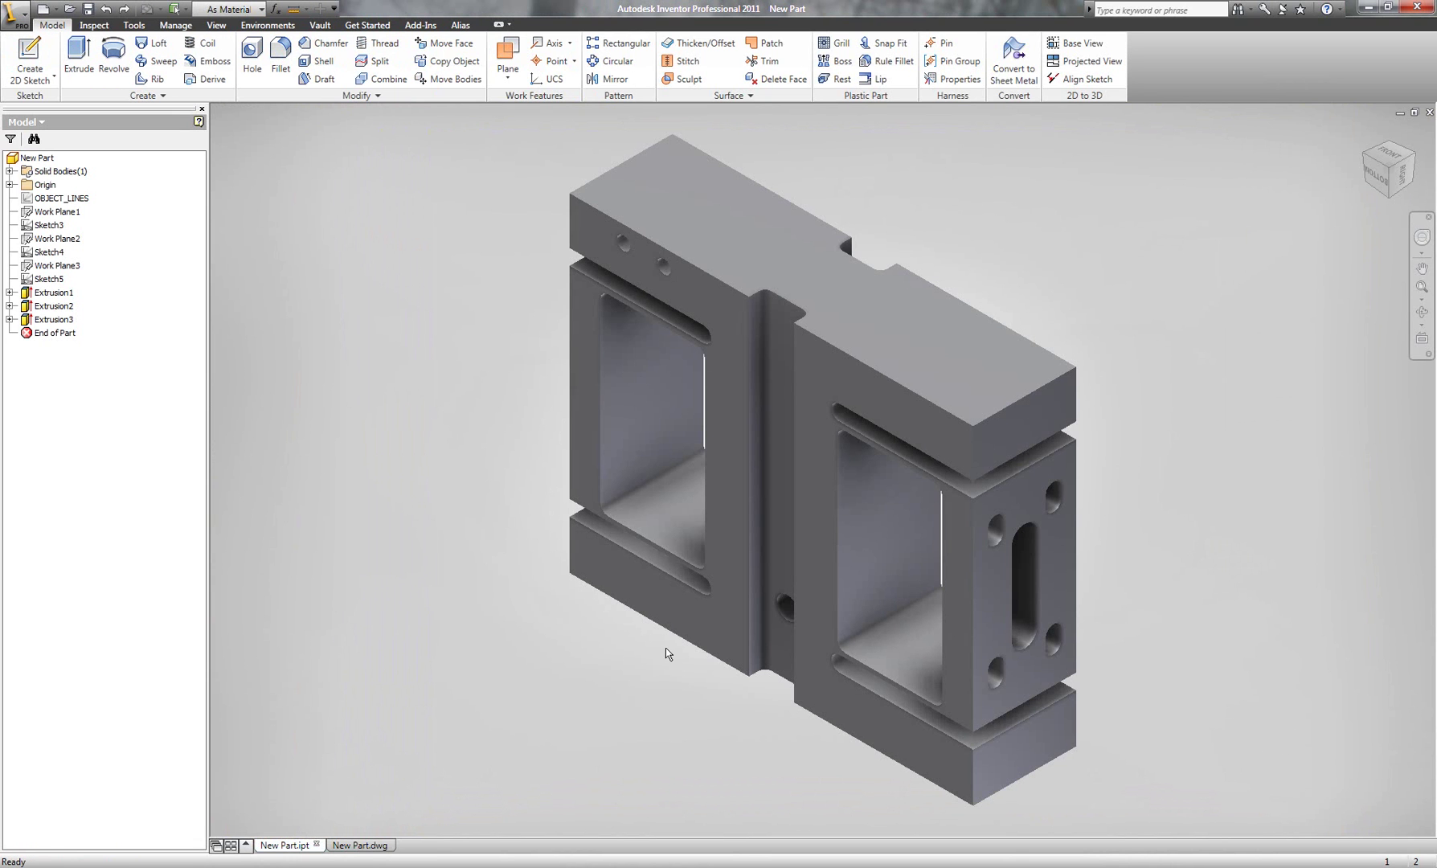
Enlarge the small side-hole circle in Sketch3 and view the drawing's updated Ø11.73 dimension
right_click(53, 225)
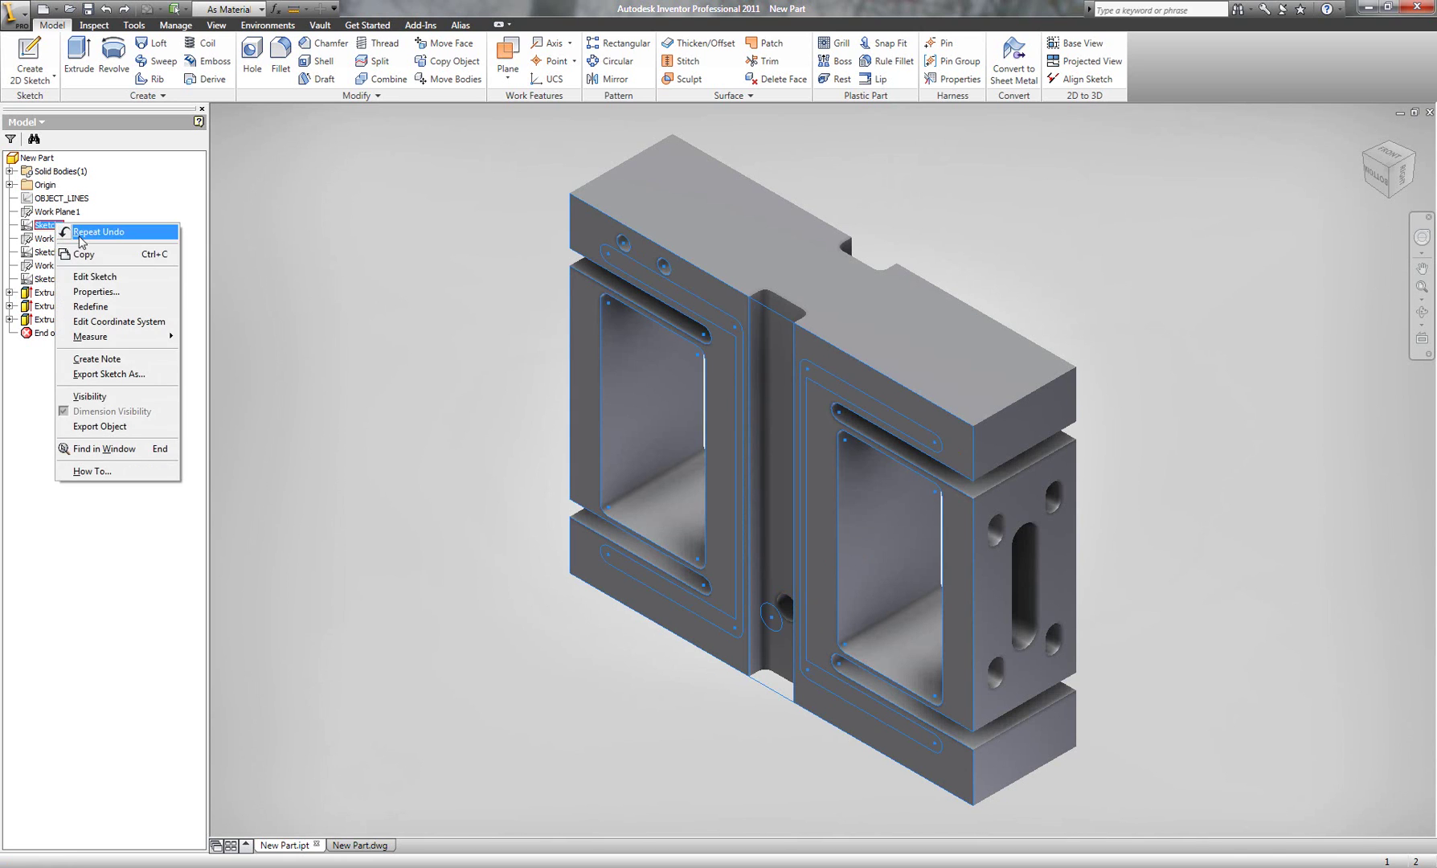
left_click(95, 277)
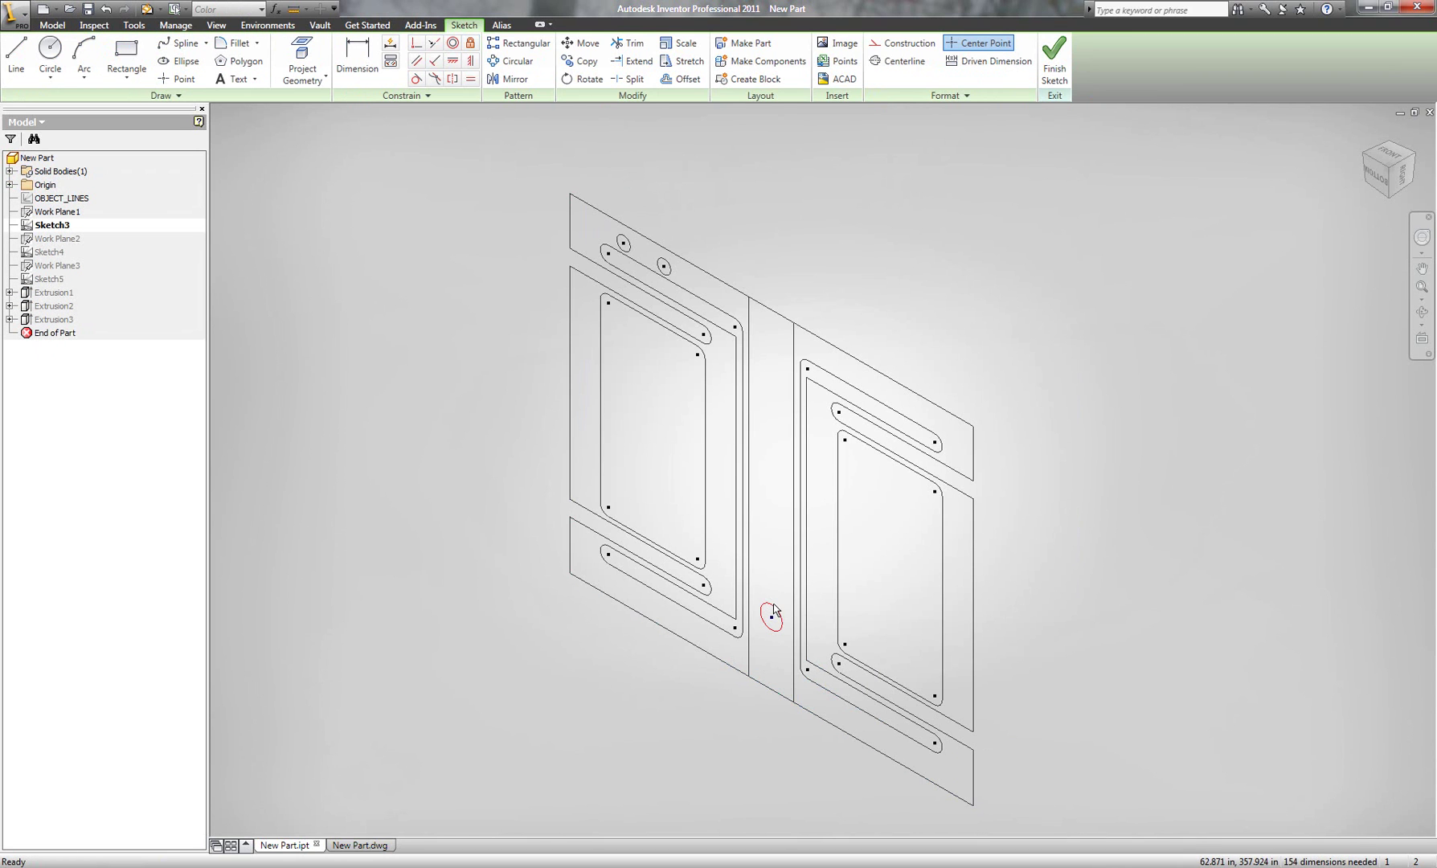
left_click_drag(775, 602, 775, 599)
left_click(1054, 58)
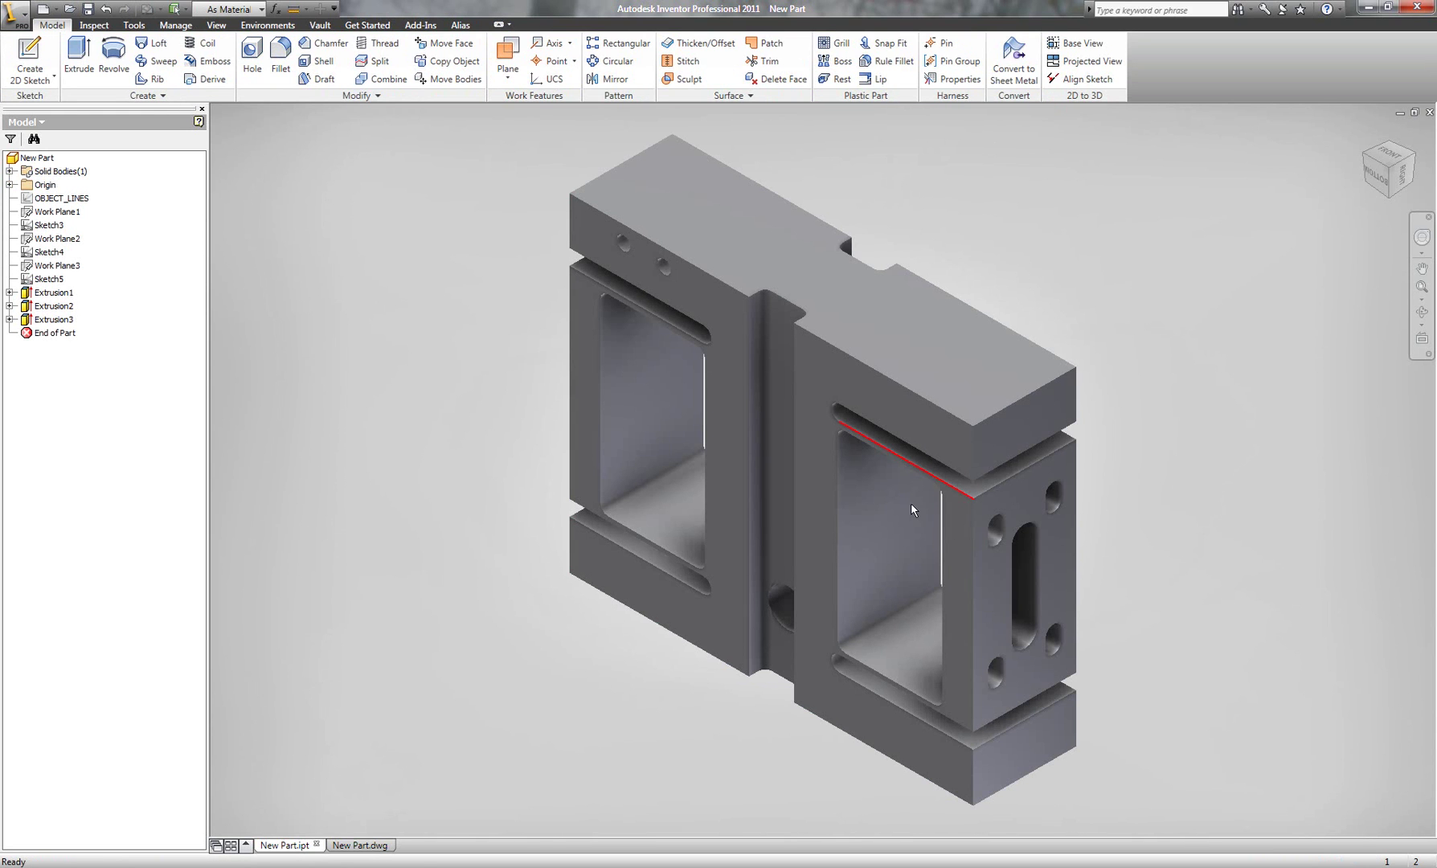
left_click(377, 847)
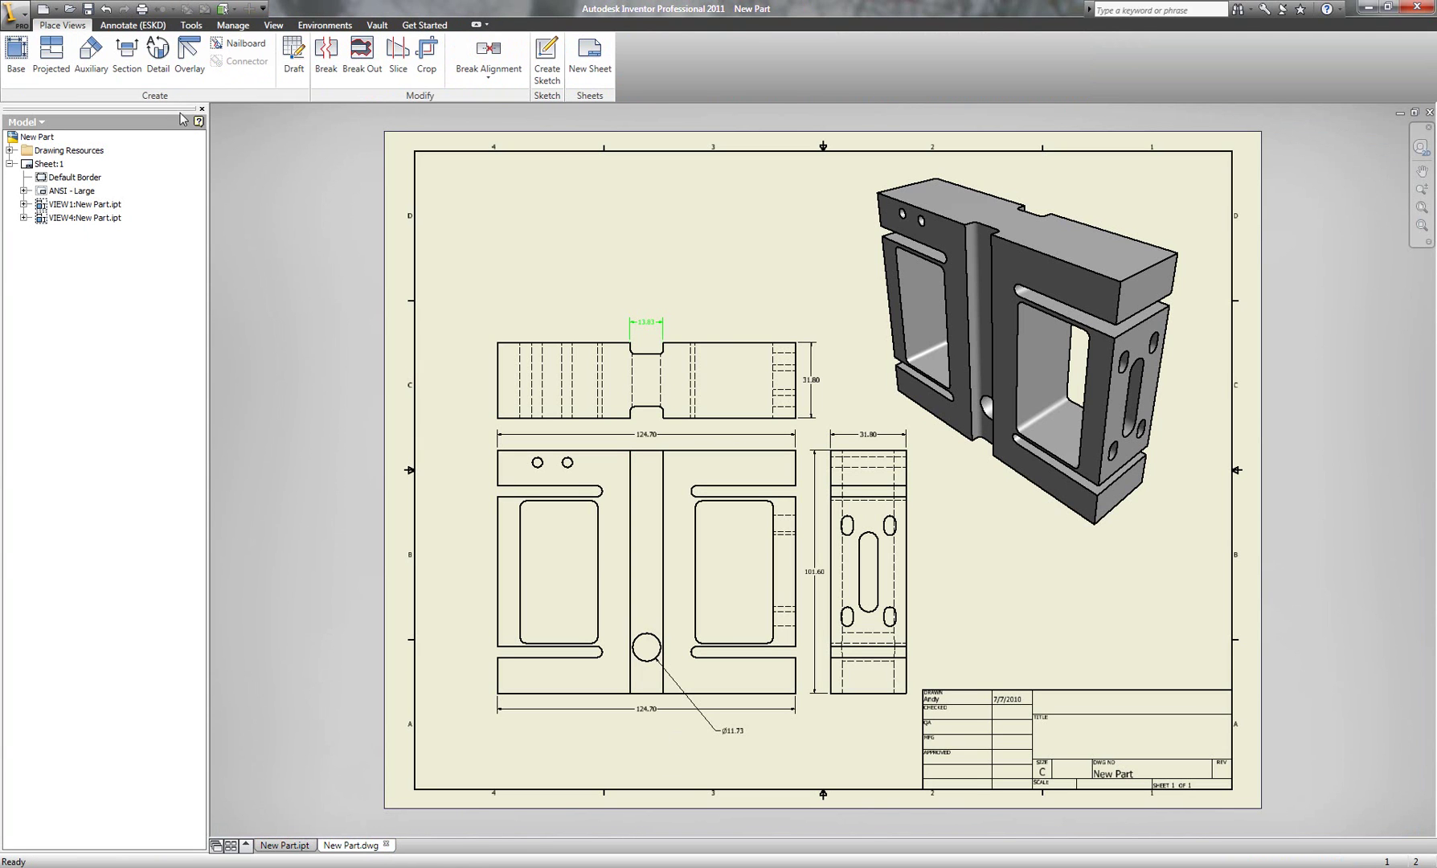
Save New Part.dwg with its part file, close it, and switch to AutoCAD Mechanical
left_click(88, 9)
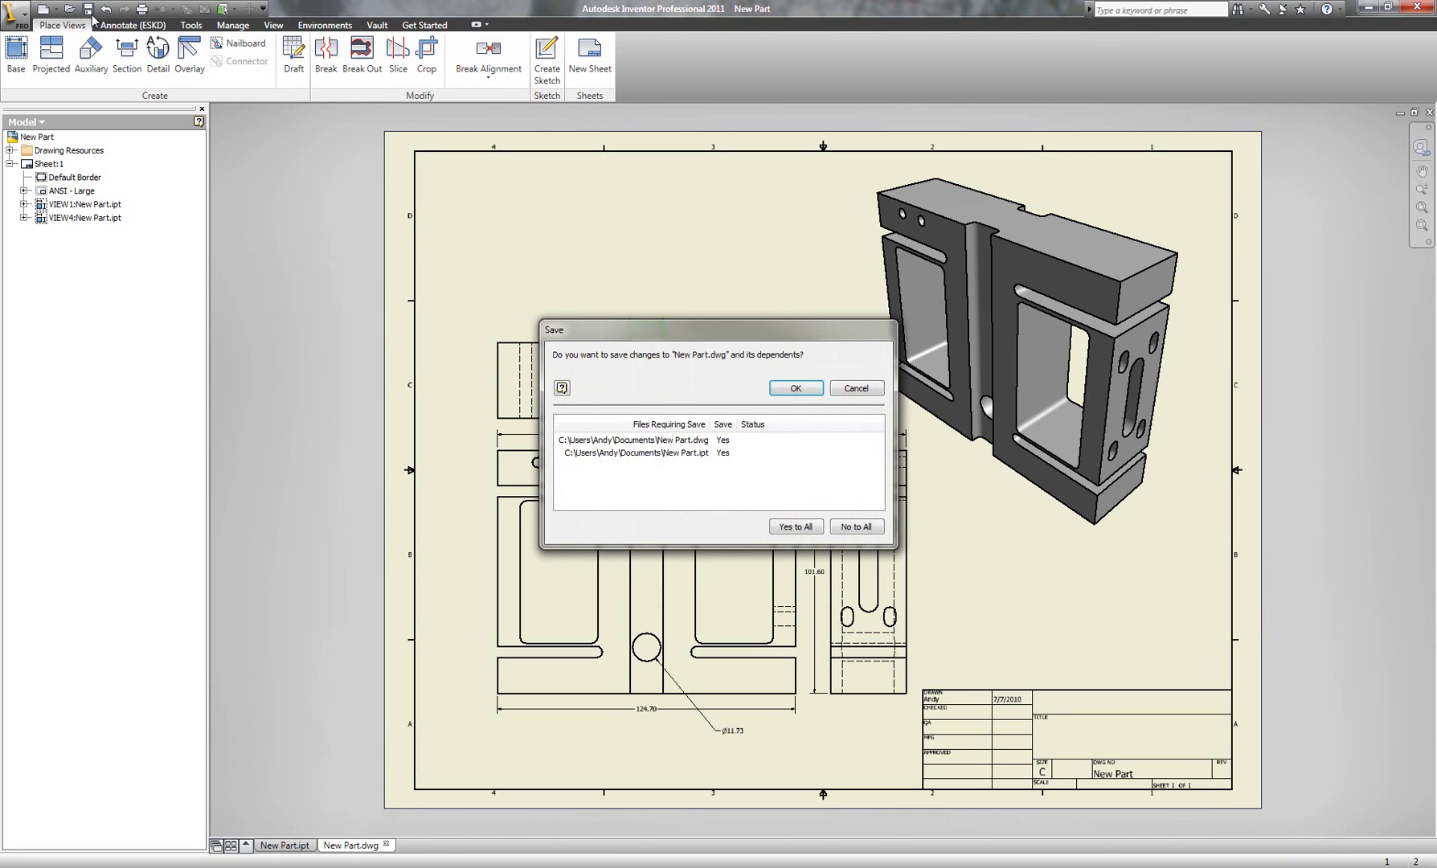
left_click(796, 388)
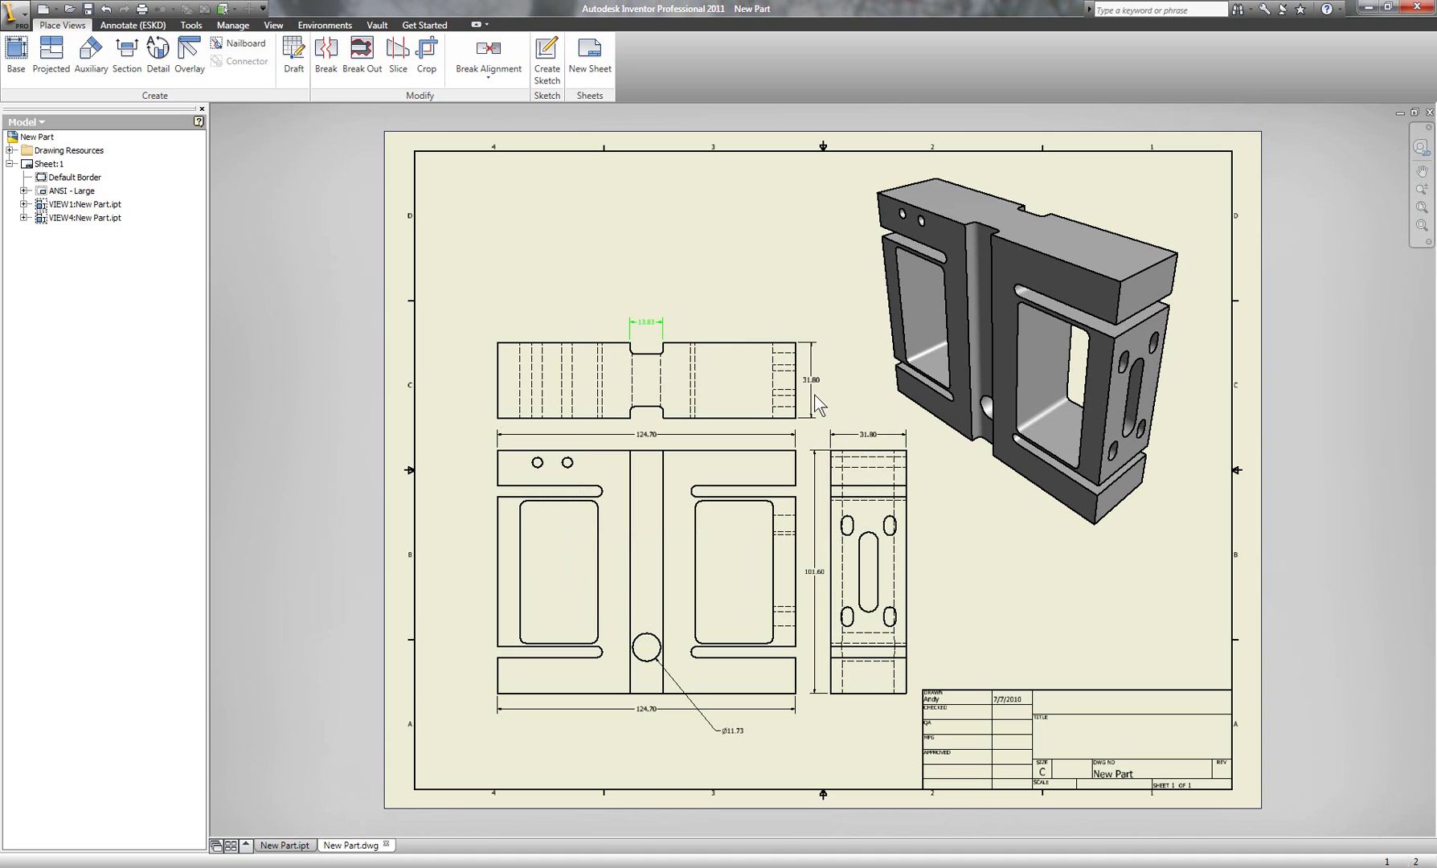
left_click(1429, 112)
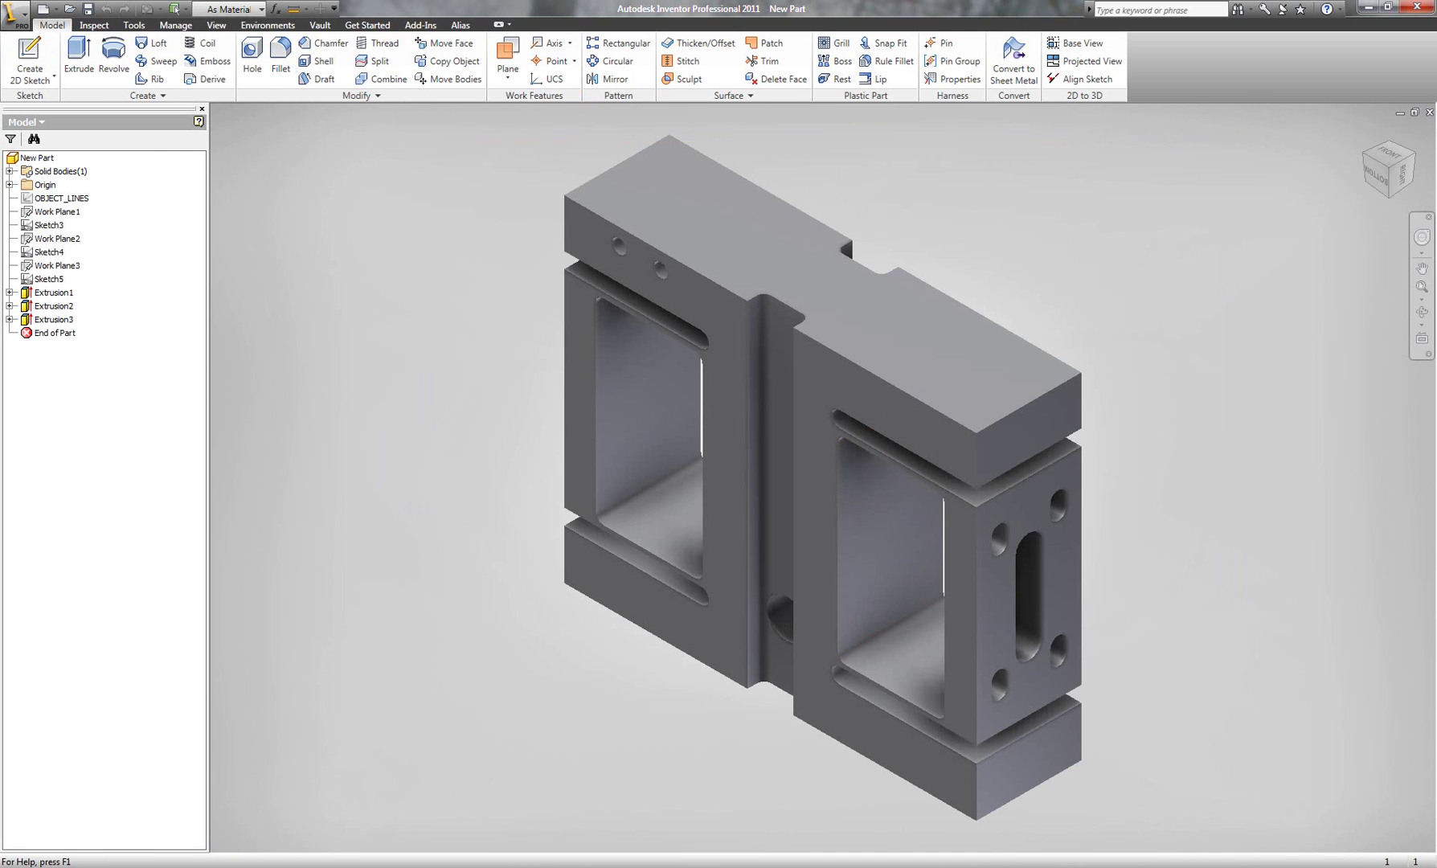
key("alt+Tab")
left_click(69, 15)
left_click_drag(785, 379, 786, 511)
left_click(635, 498)
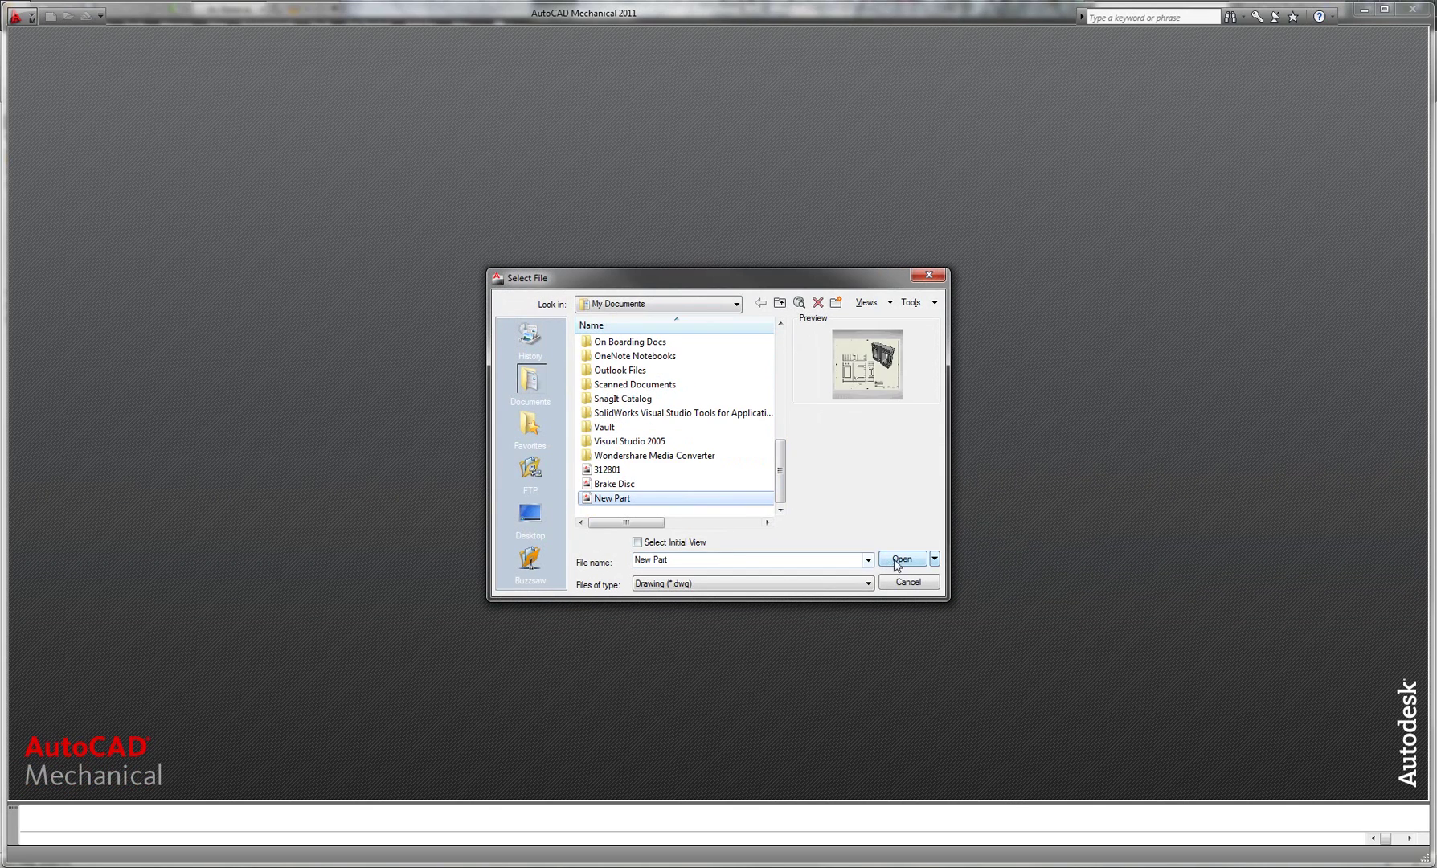
left_click(901, 560)
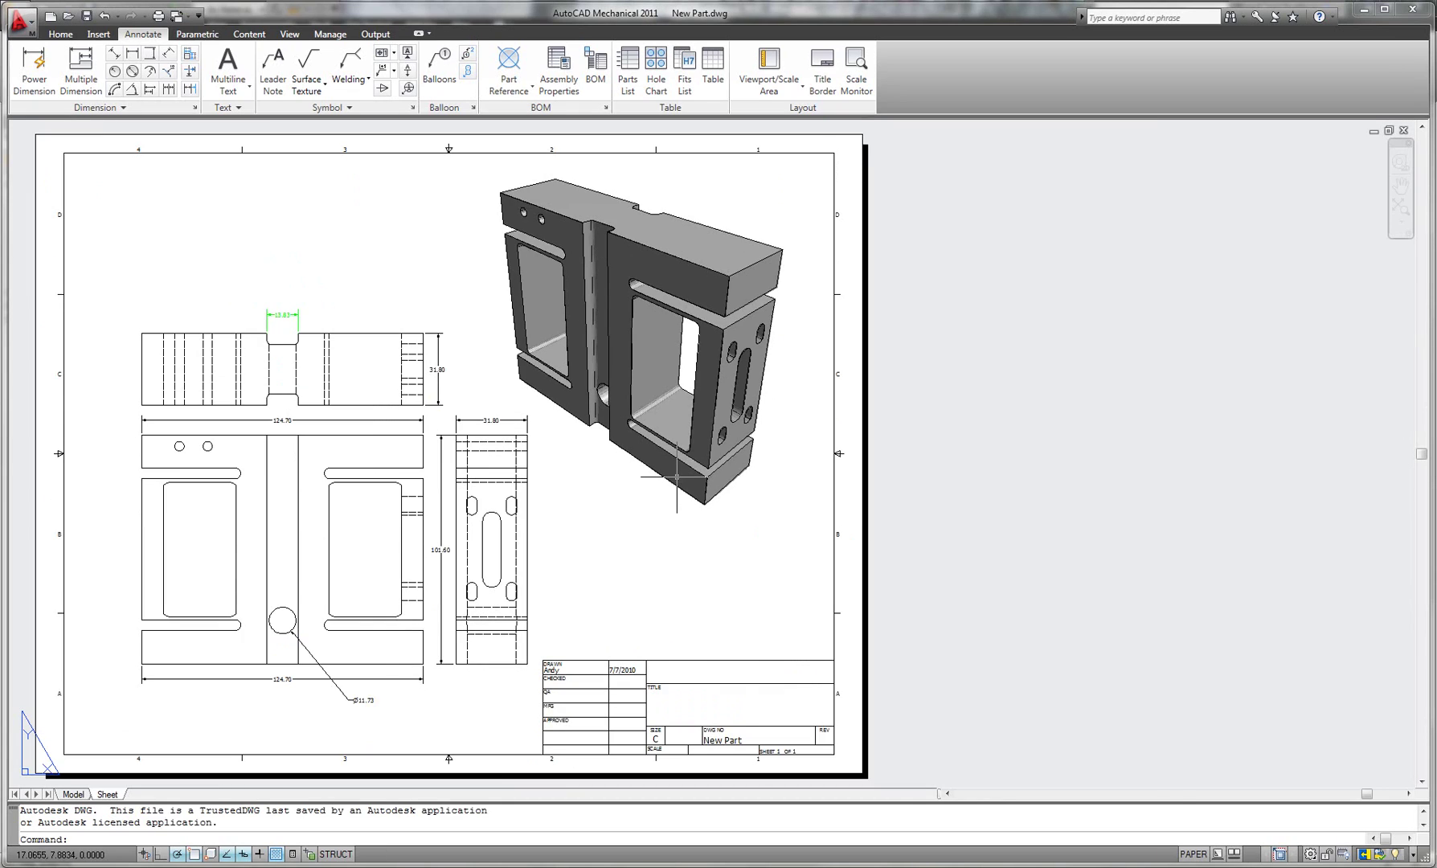
middle_click(677, 477)
middle_click(677, 476)
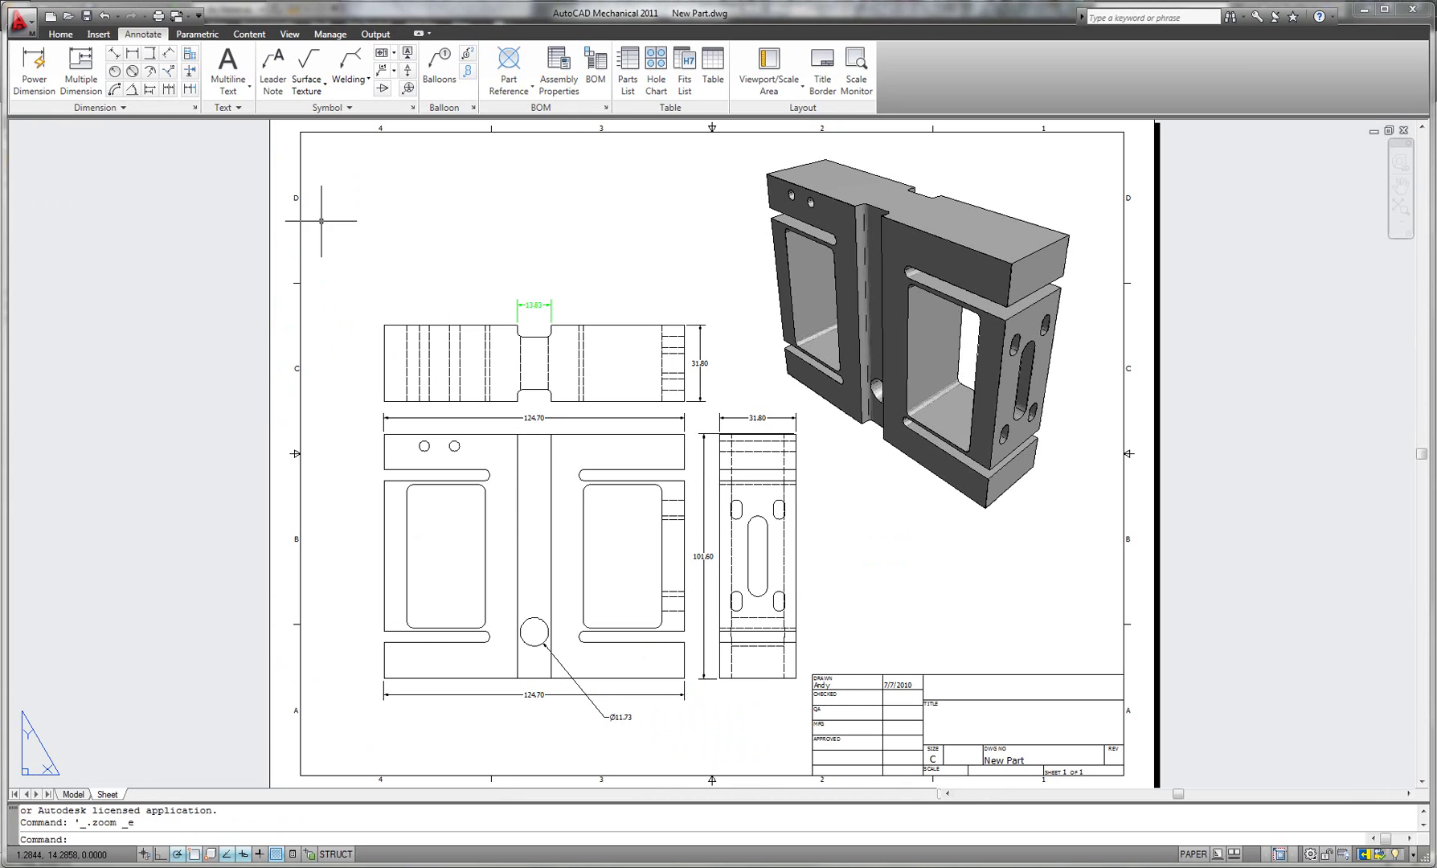
left_click(1403, 130)
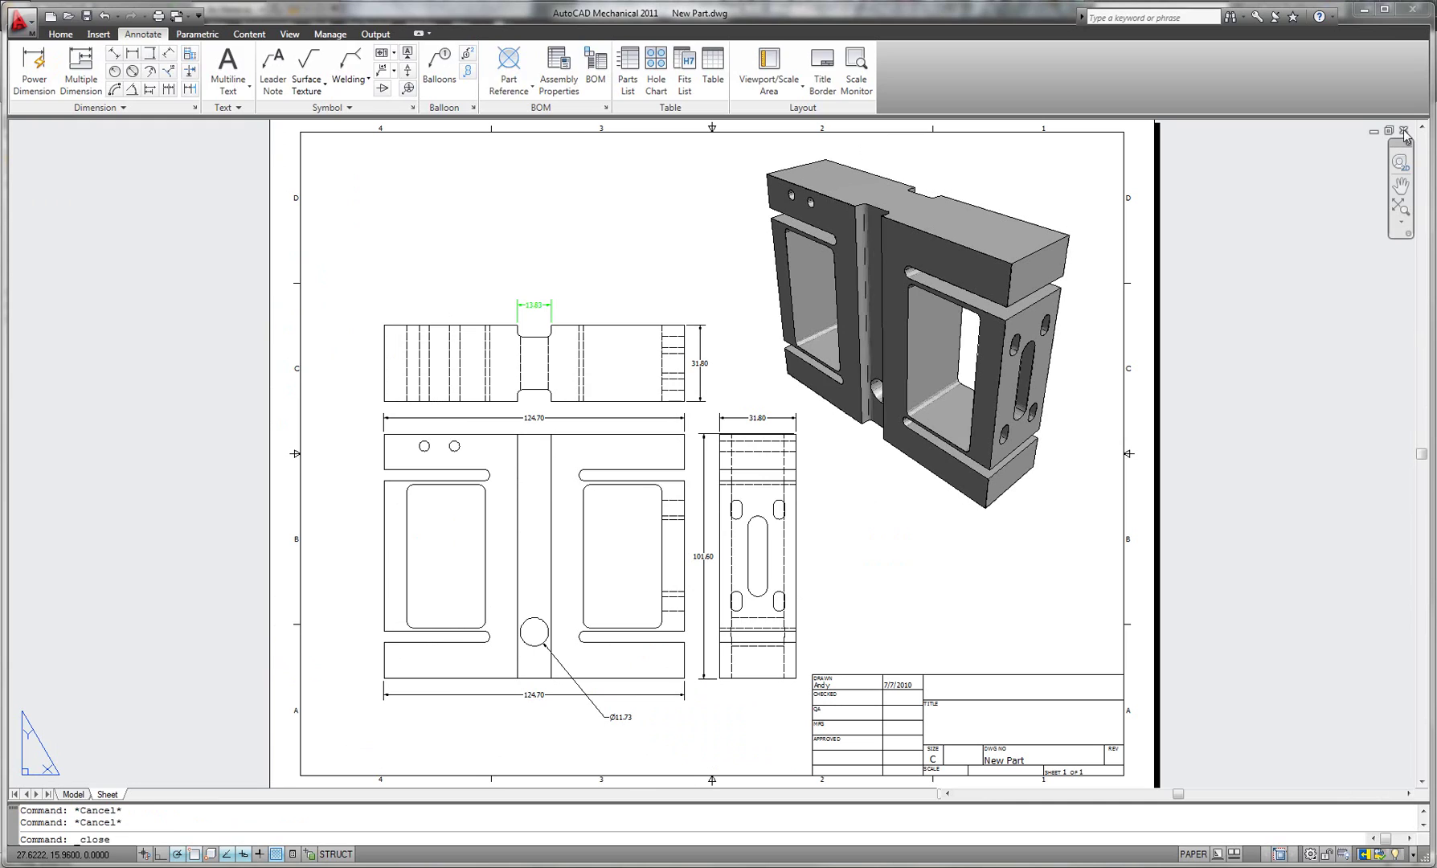
left_click(761, 476)
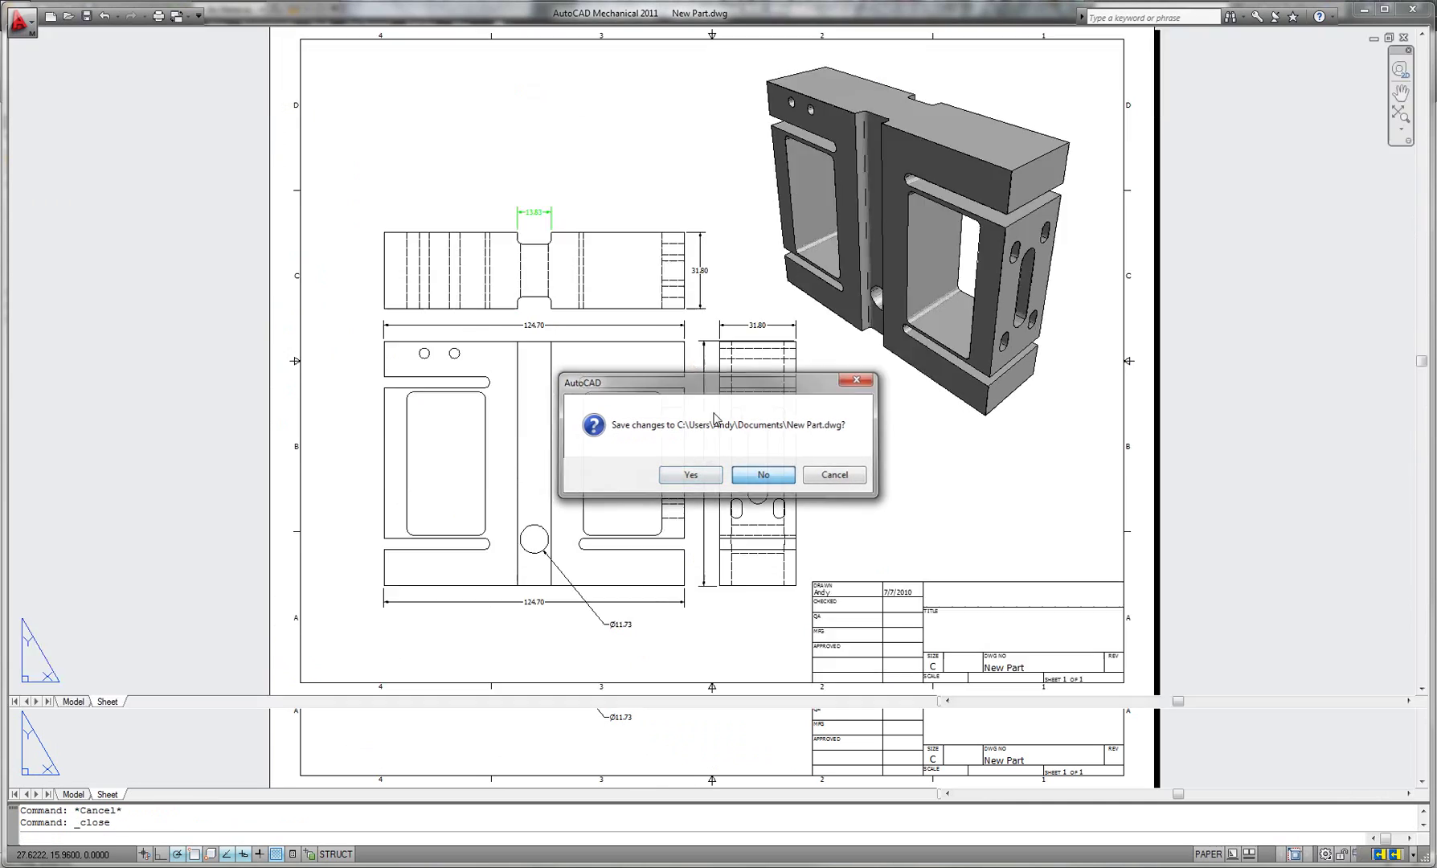
Open D-620-000.dwg from the 090620-Layout folder after previewing the other layout drawings
left_click(68, 16)
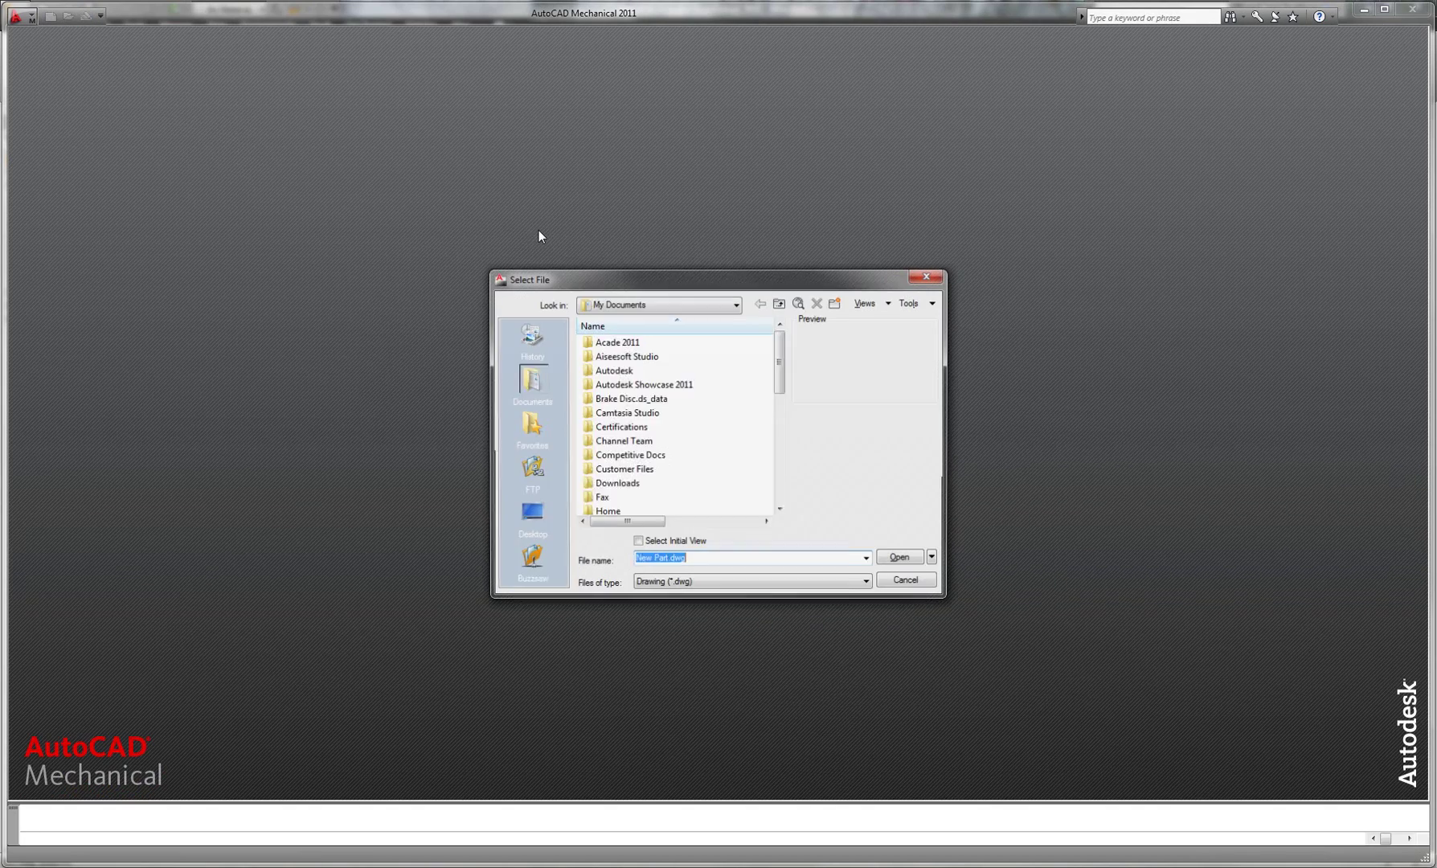
double_click(623, 419)
left_click(617, 372)
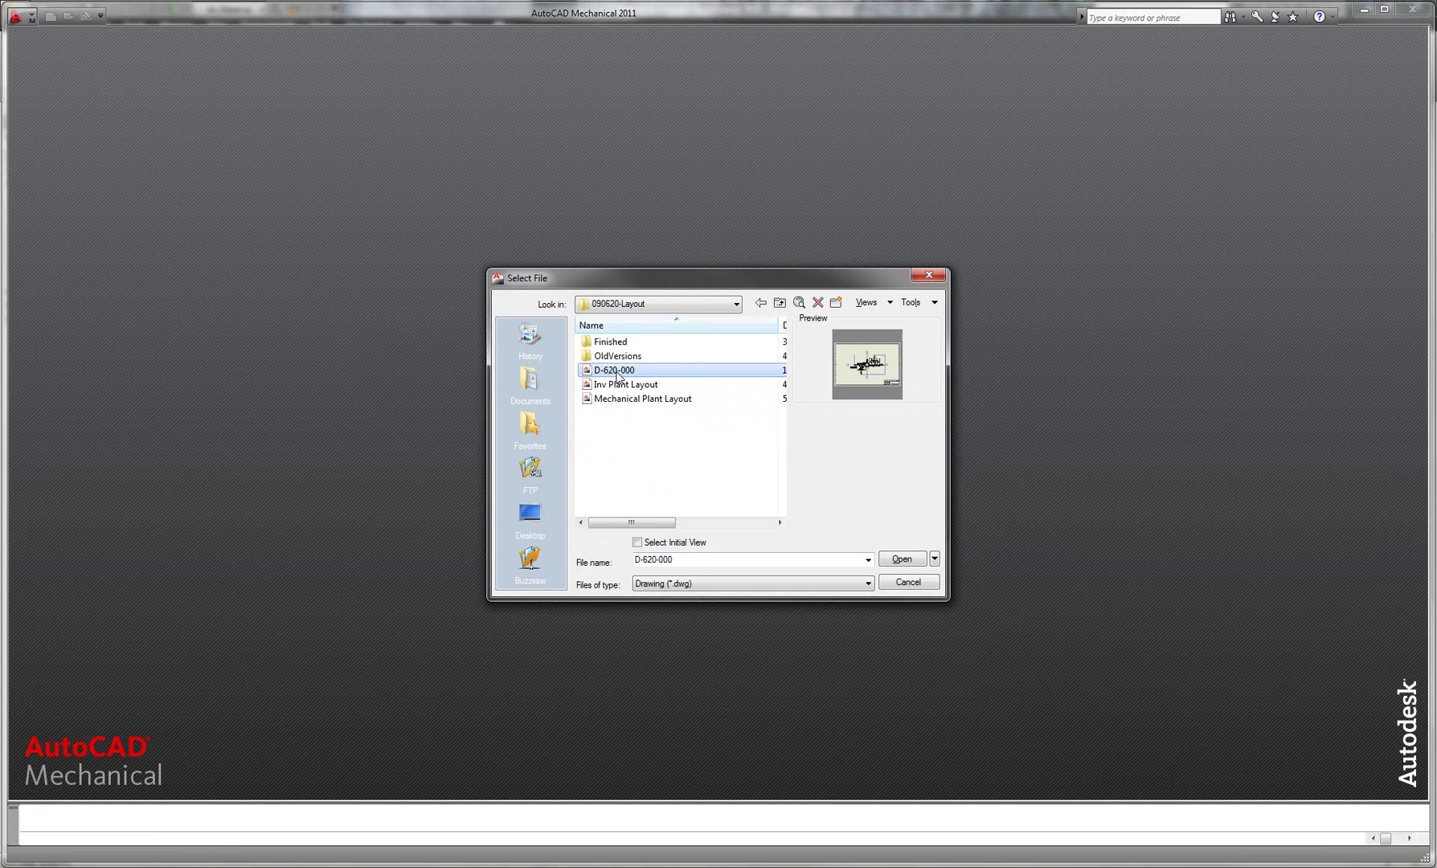
left_click(616, 385)
left_click(617, 400)
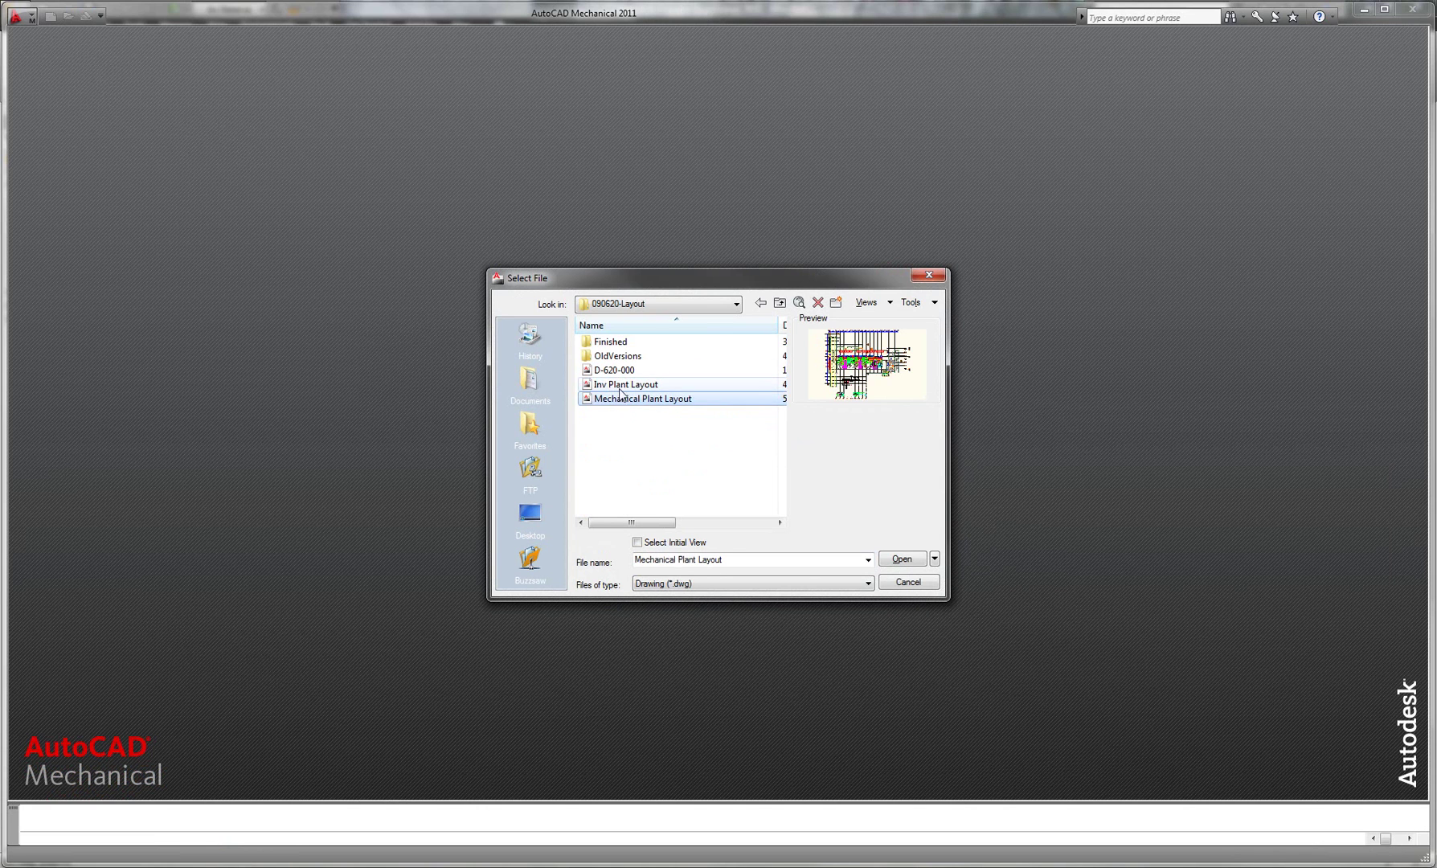
left_click(617, 371)
left_click(897, 562)
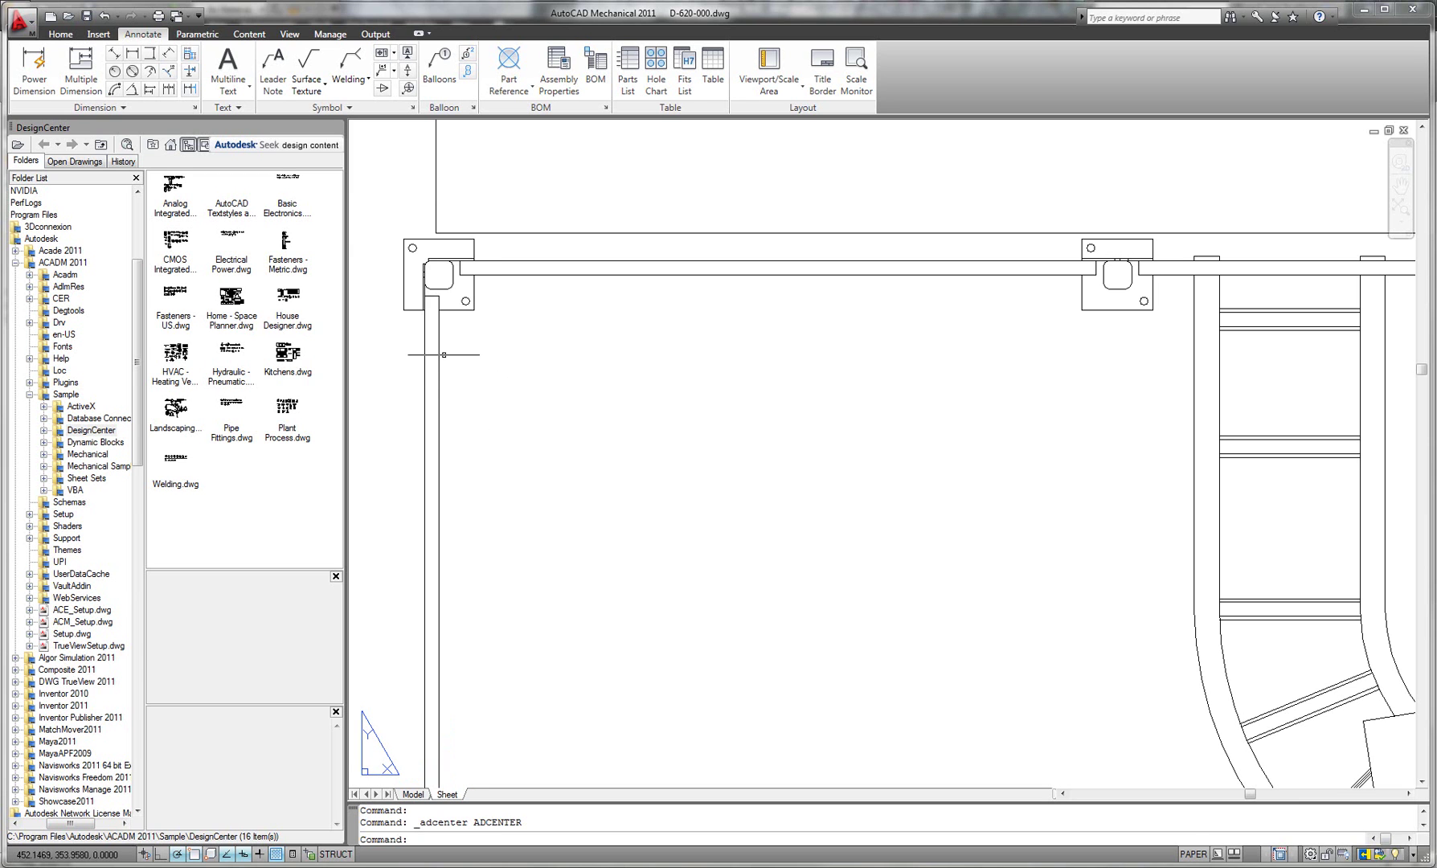
In DesignCenter, browse C:, Users, the user folder and Documents to New Part.dwg, then list its blocks
left_click(17, 265)
scroll(19, 207, "up", 2)
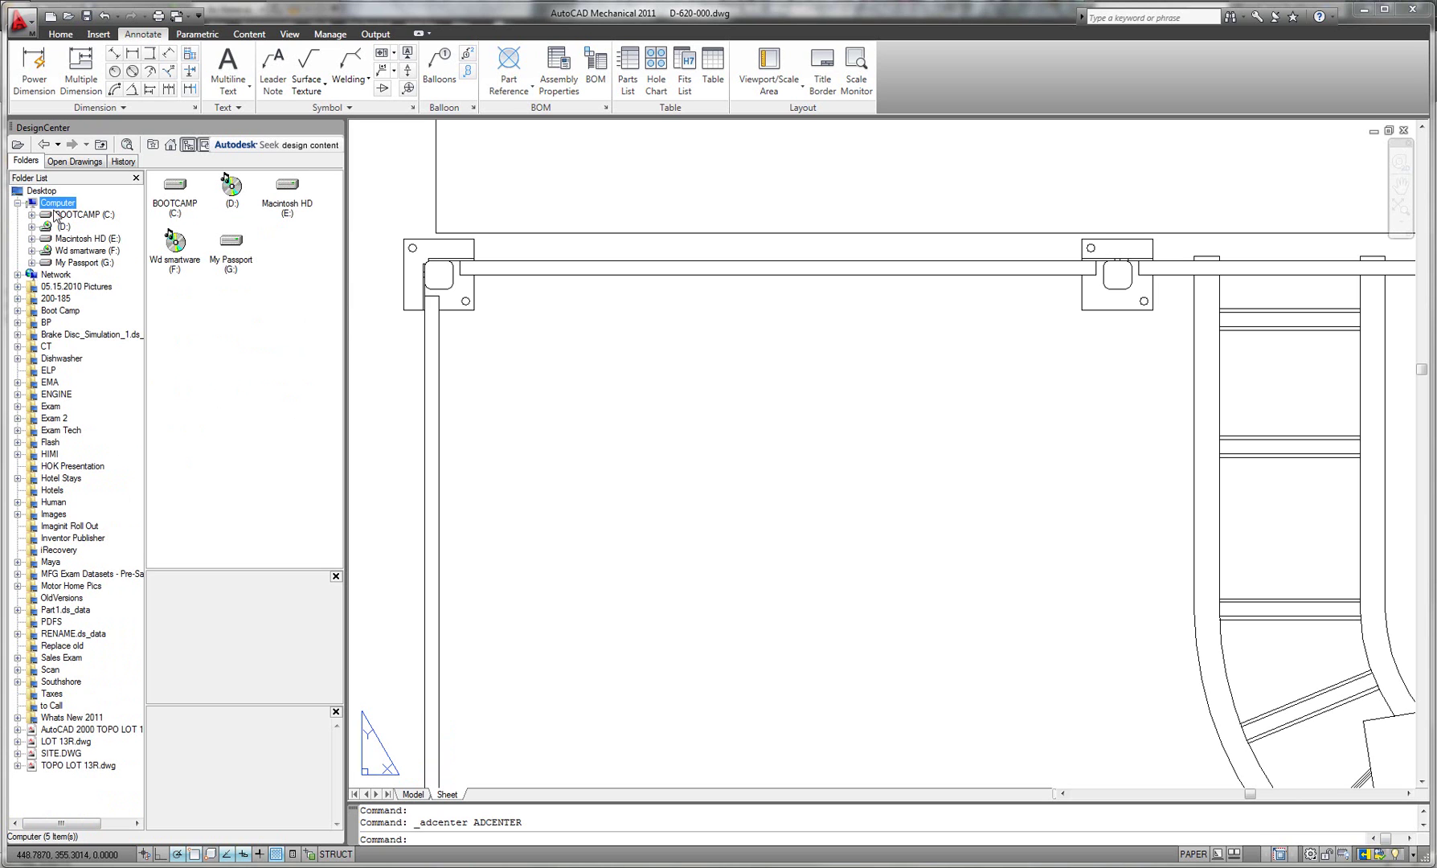
left_click(31, 215)
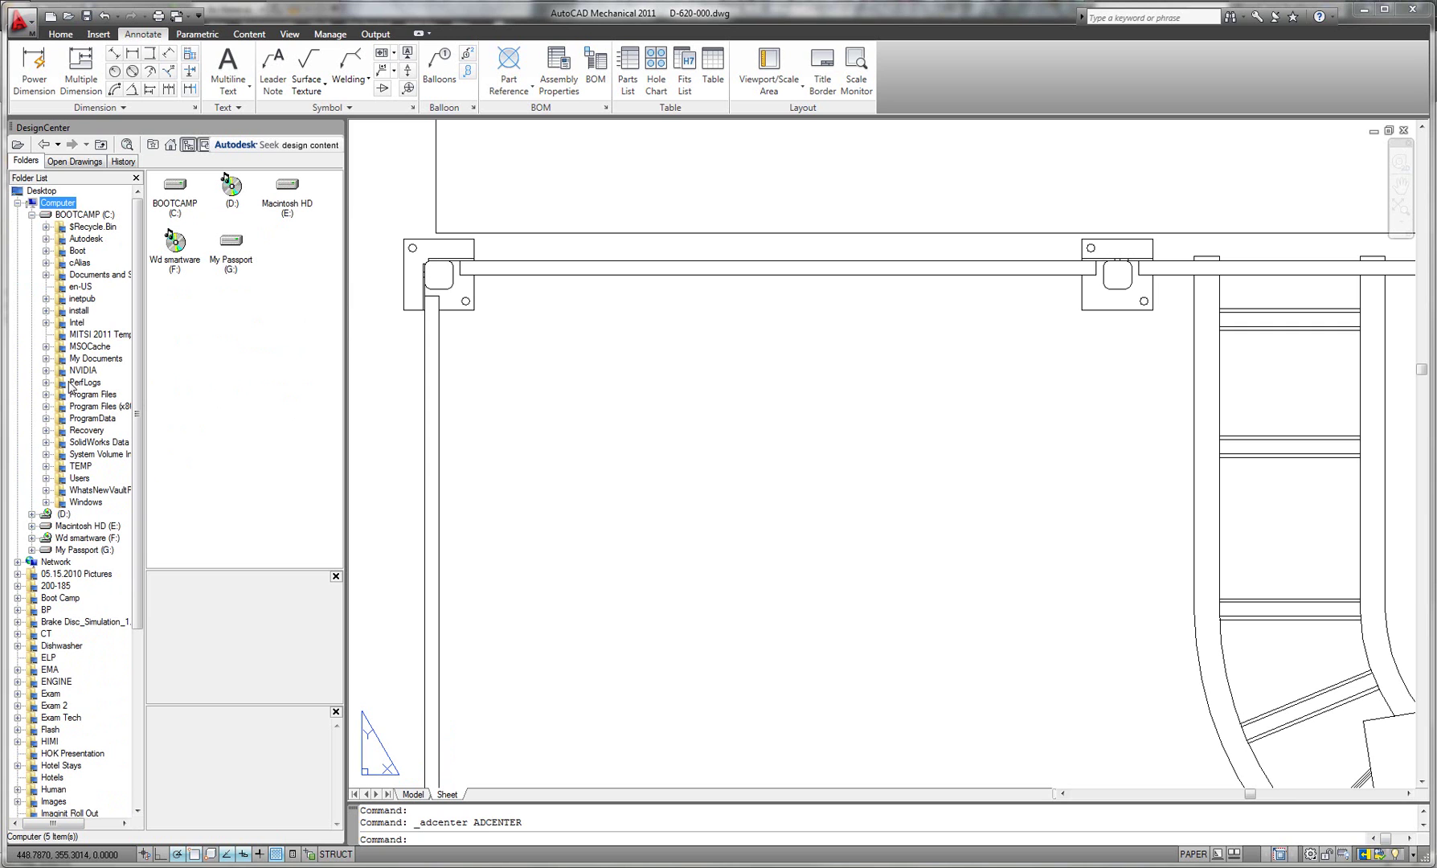
left_click(46, 478)
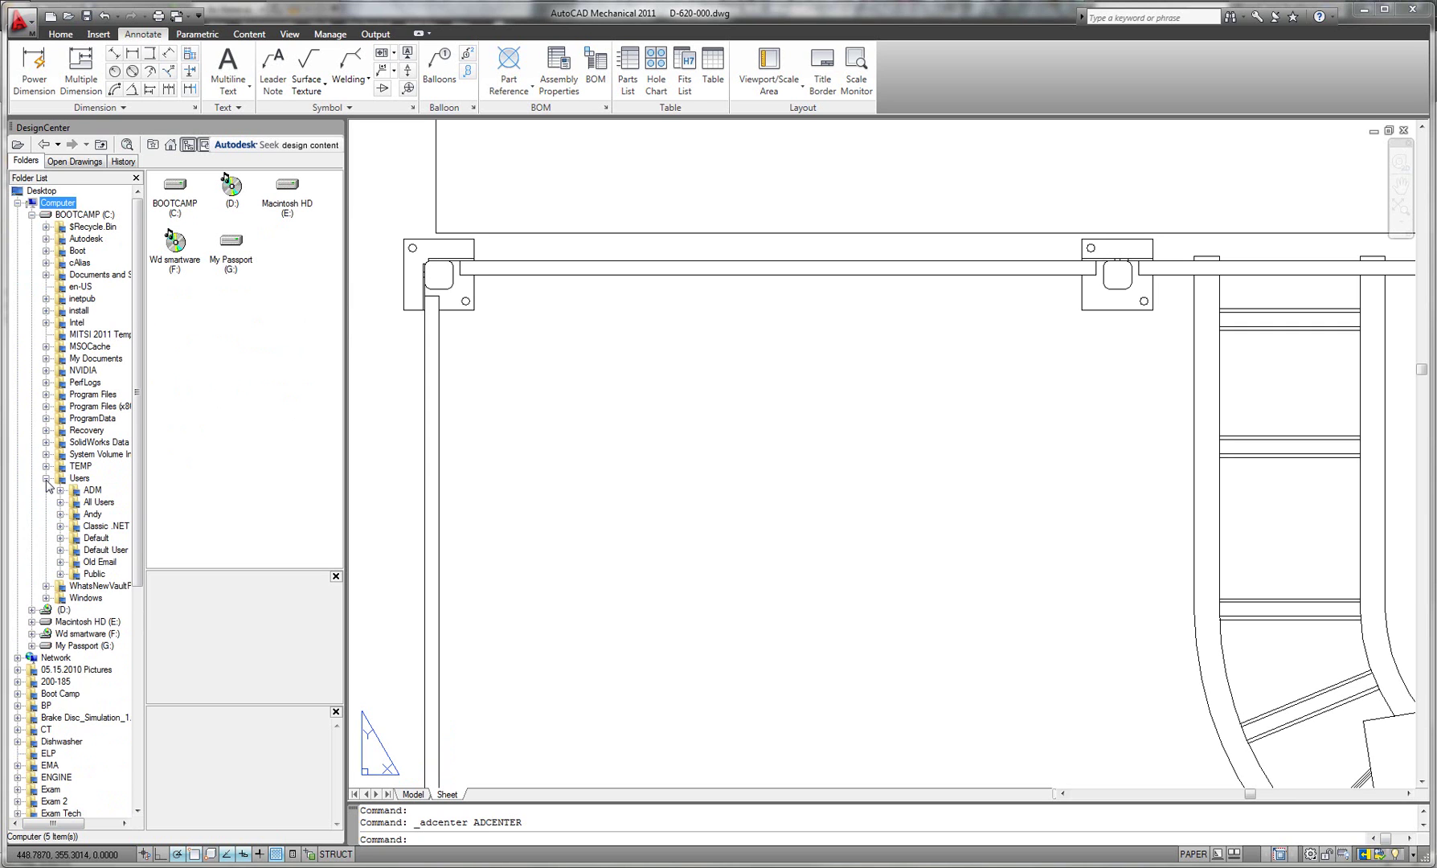
left_click(61, 514)
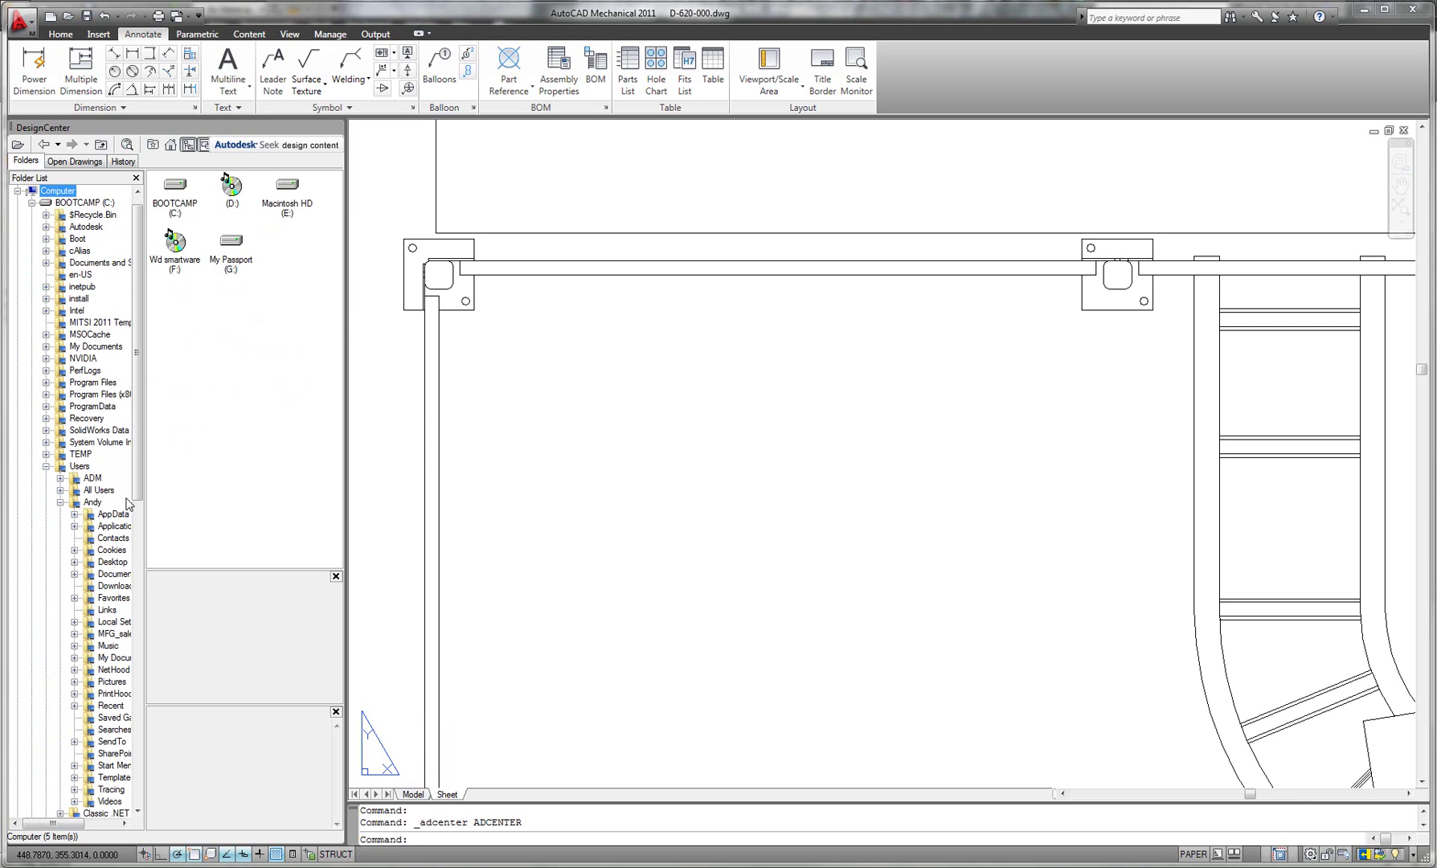
left_click(73, 574)
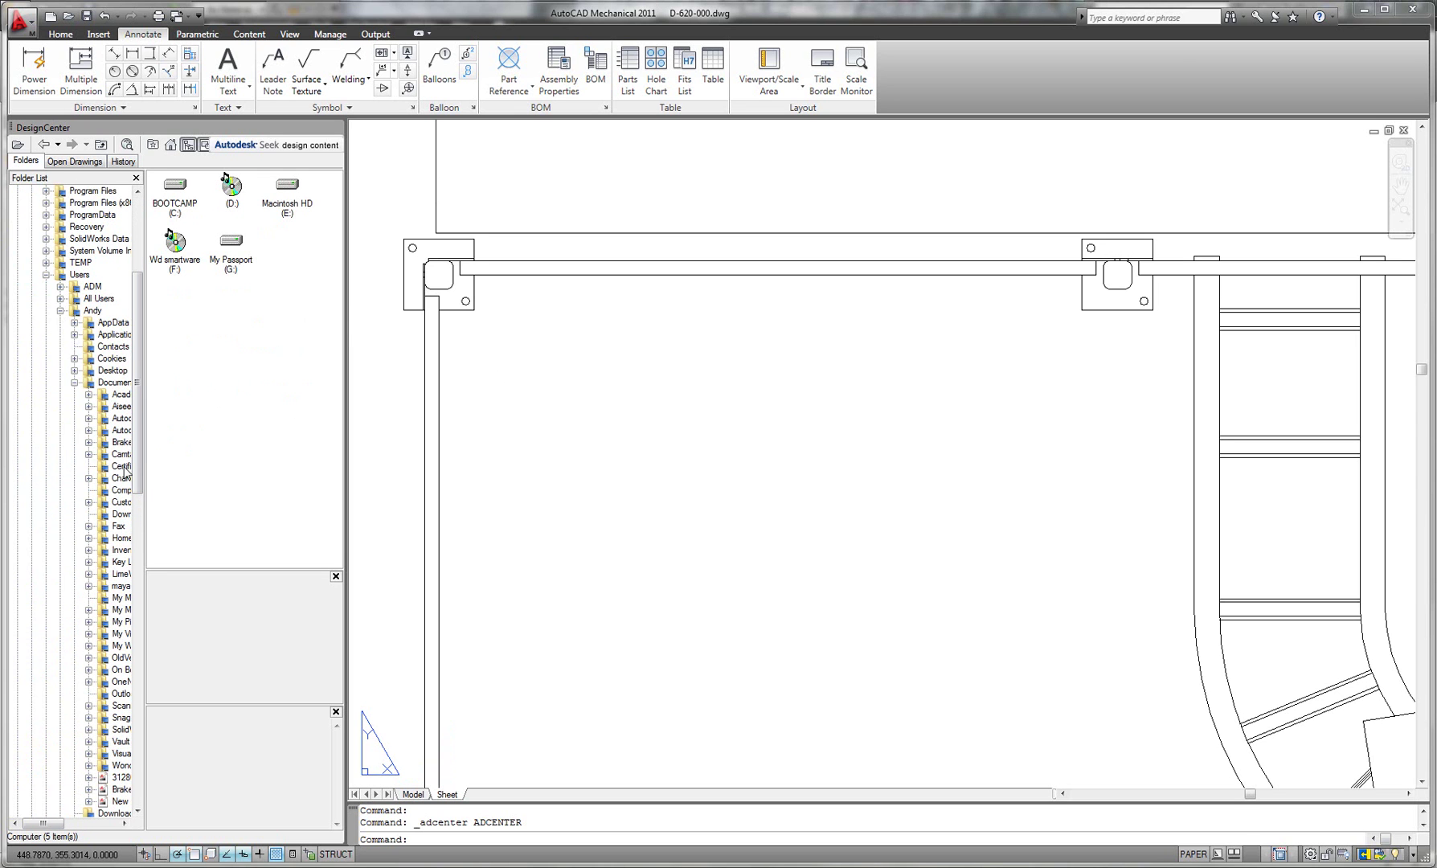
scroll(95, 611, "down", 3)
left_click_drag(56, 824, 83, 824)
left_click(62, 683)
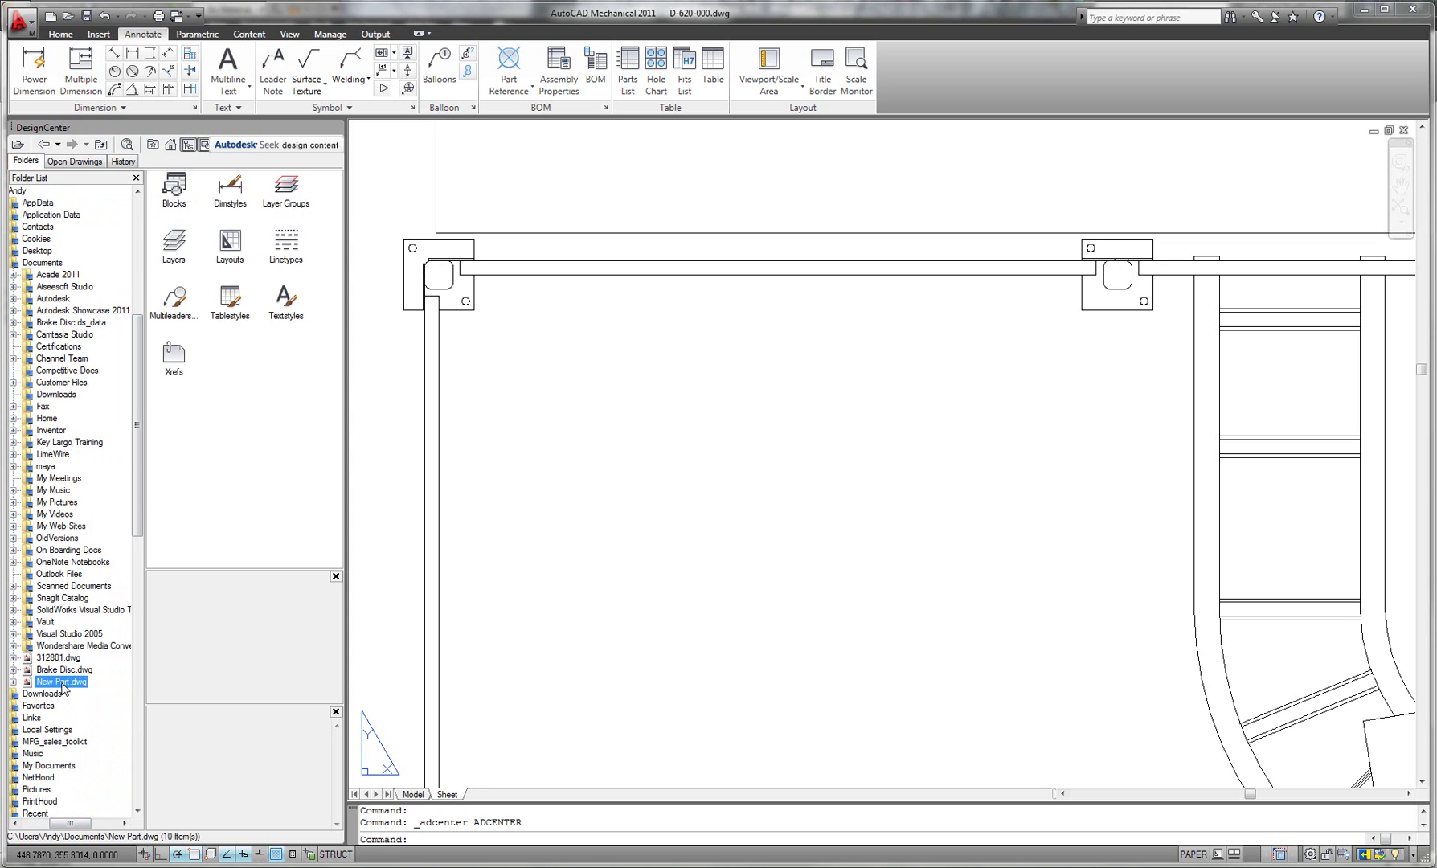
double_click(180, 189)
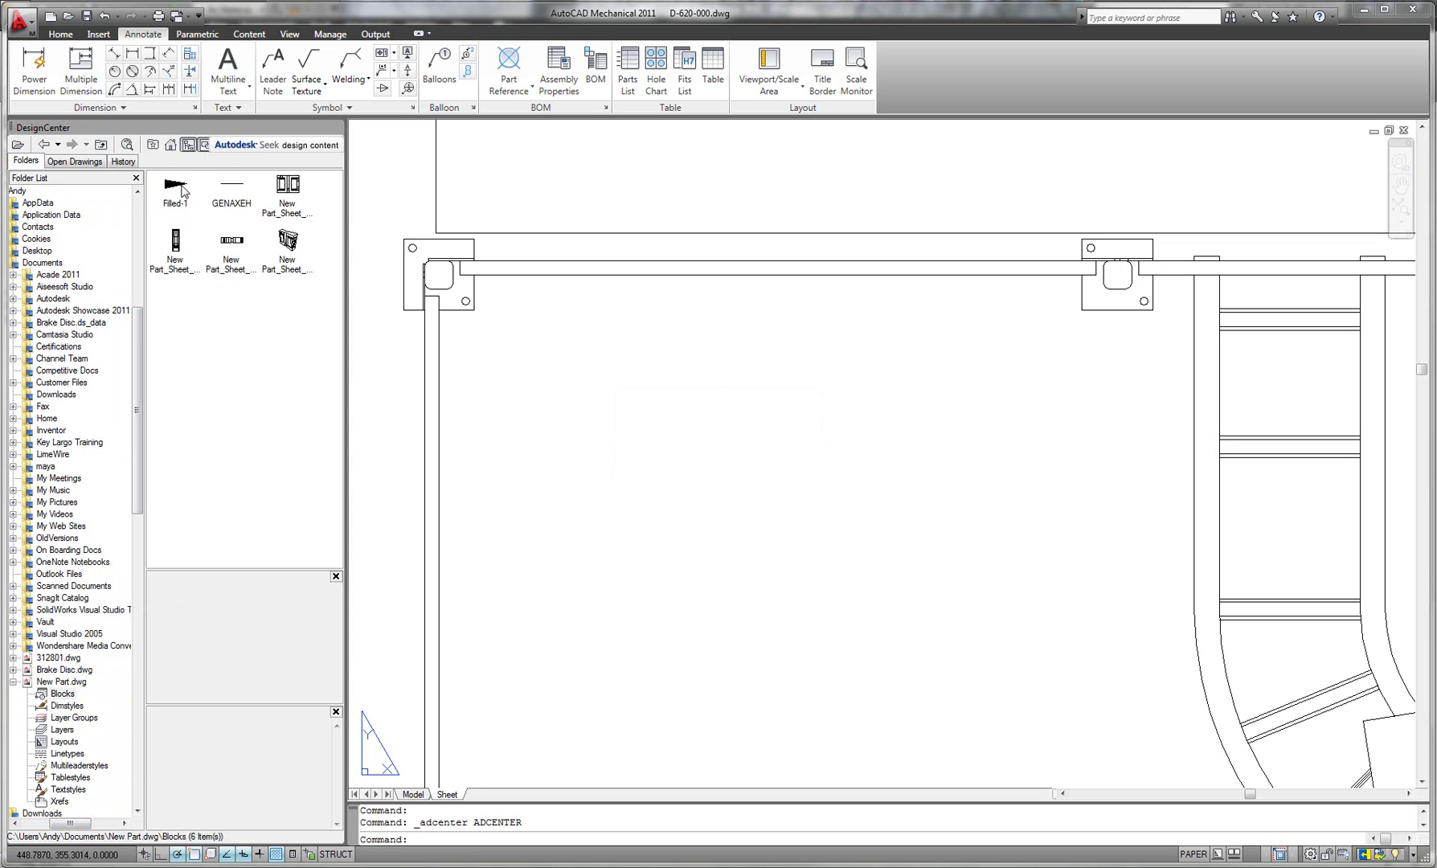
Insert the New Part_Sheet_VIEW1 block into the plant layout at uniform scale 0.001
double_click(288, 184)
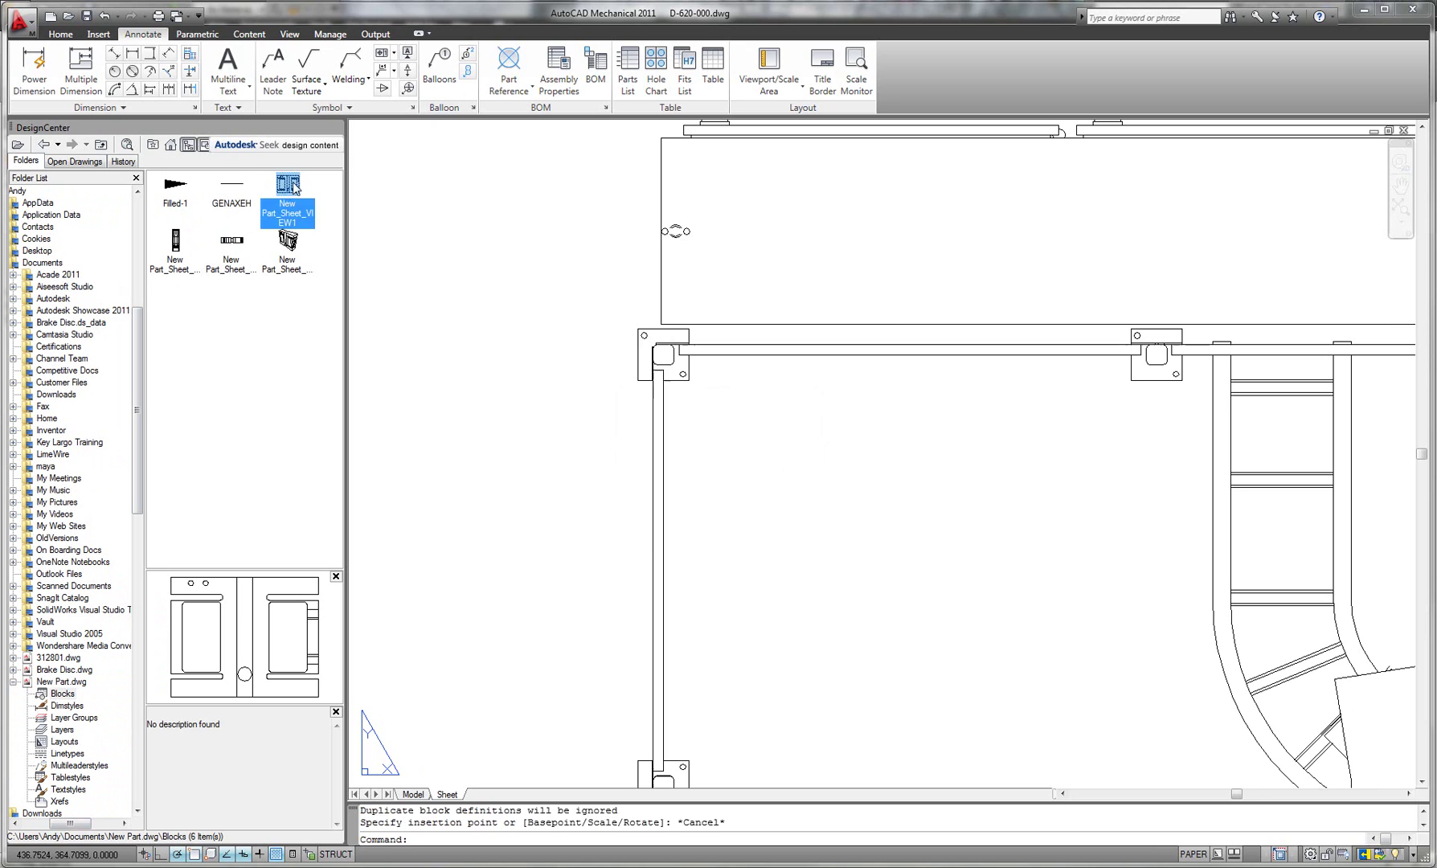
left_click(696, 508)
left_click(674, 438)
key("BackSpace")
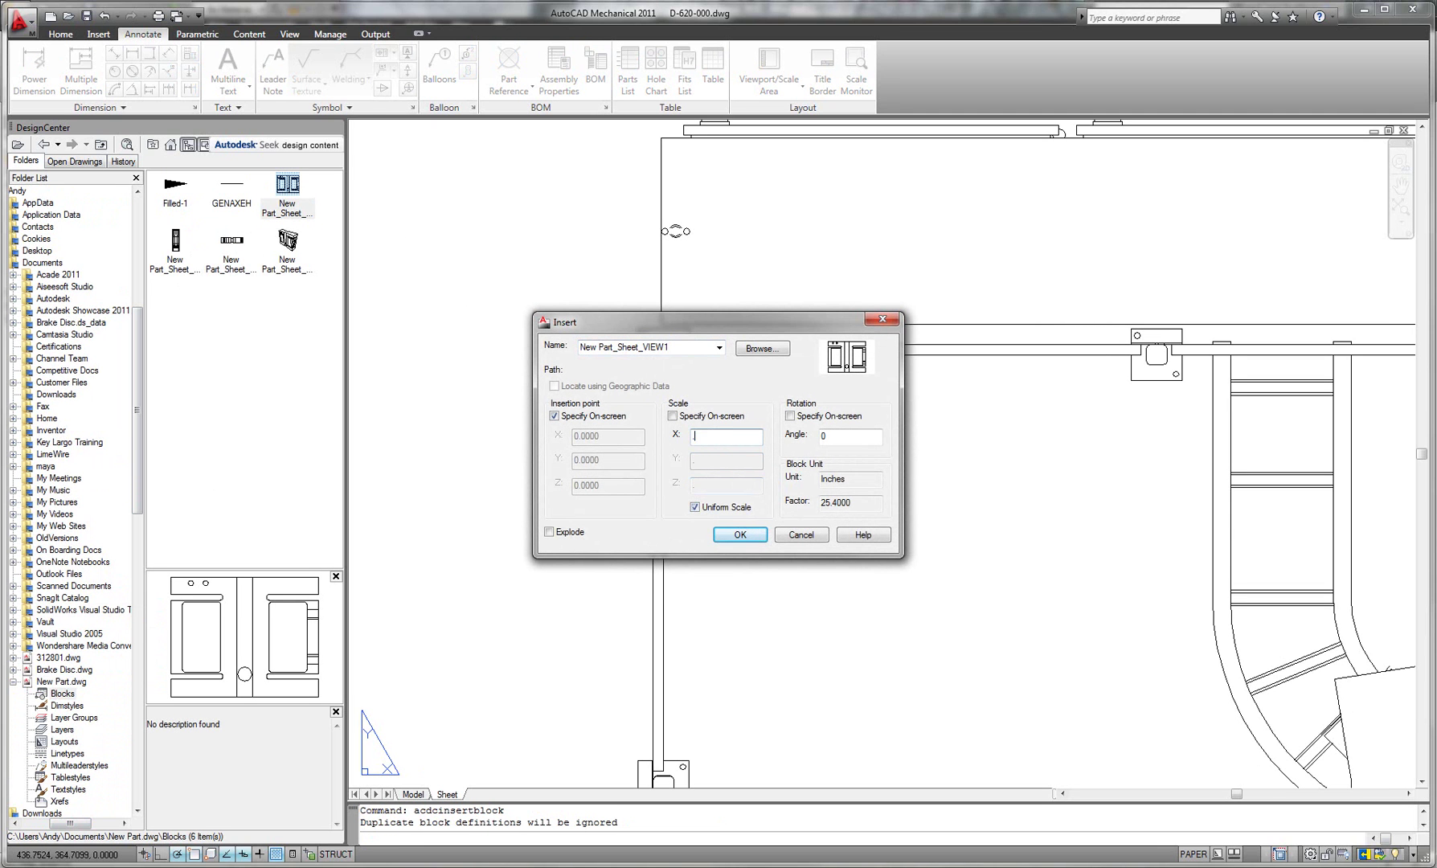
key("Return")
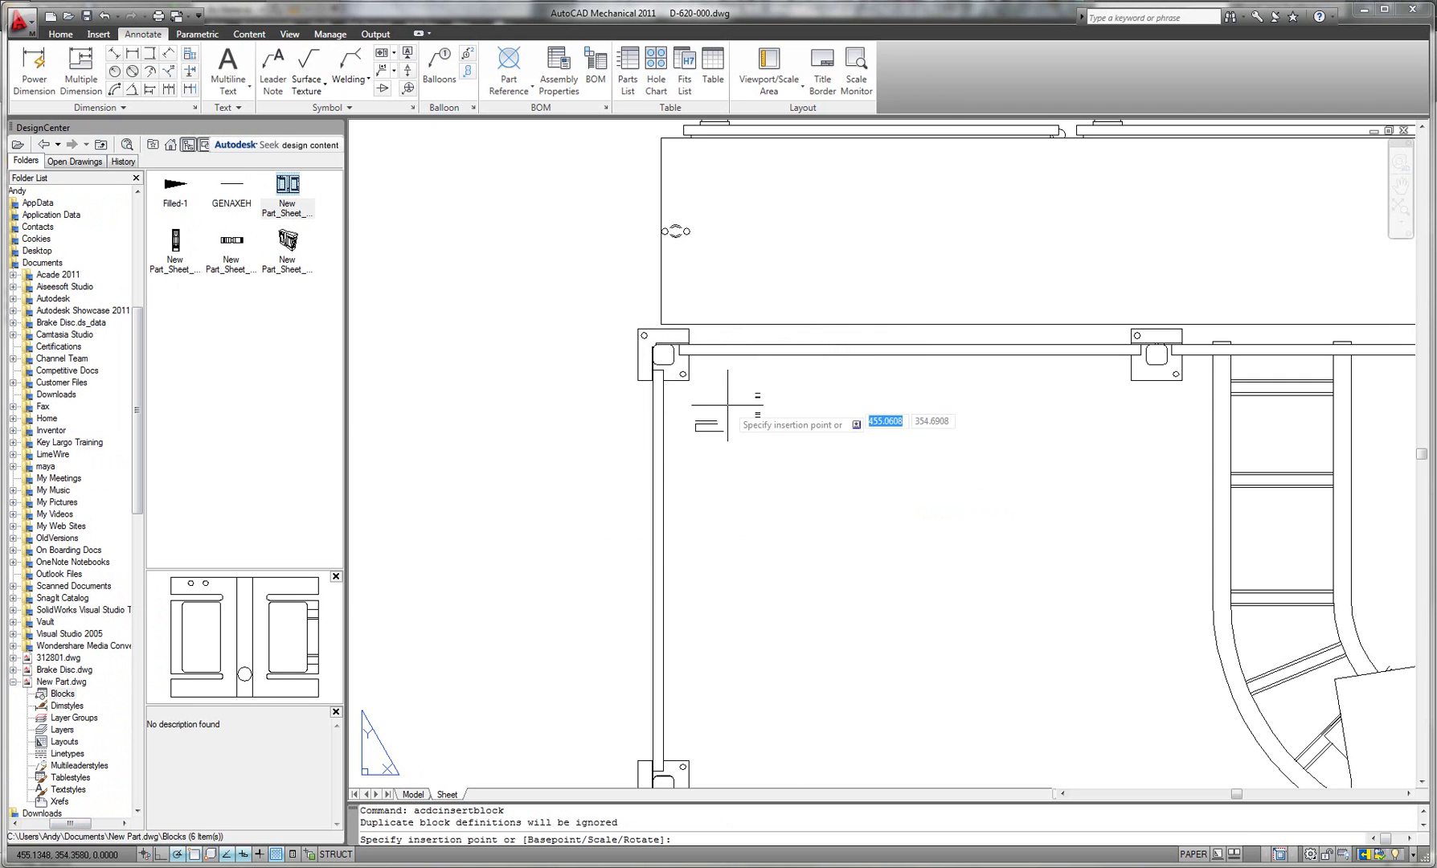
scroll(816, 468, "up", 3)
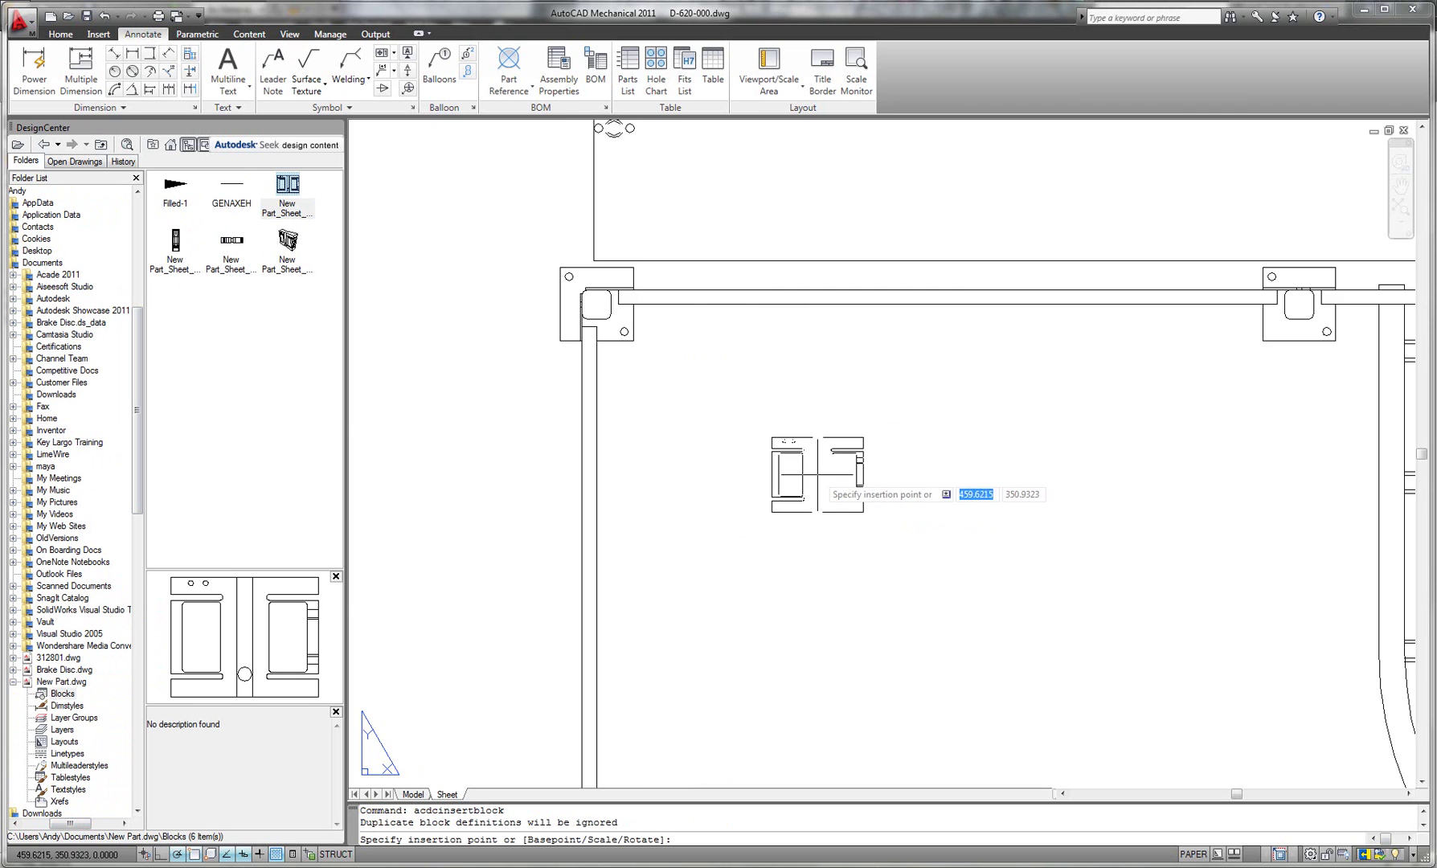
left_click(656, 362)
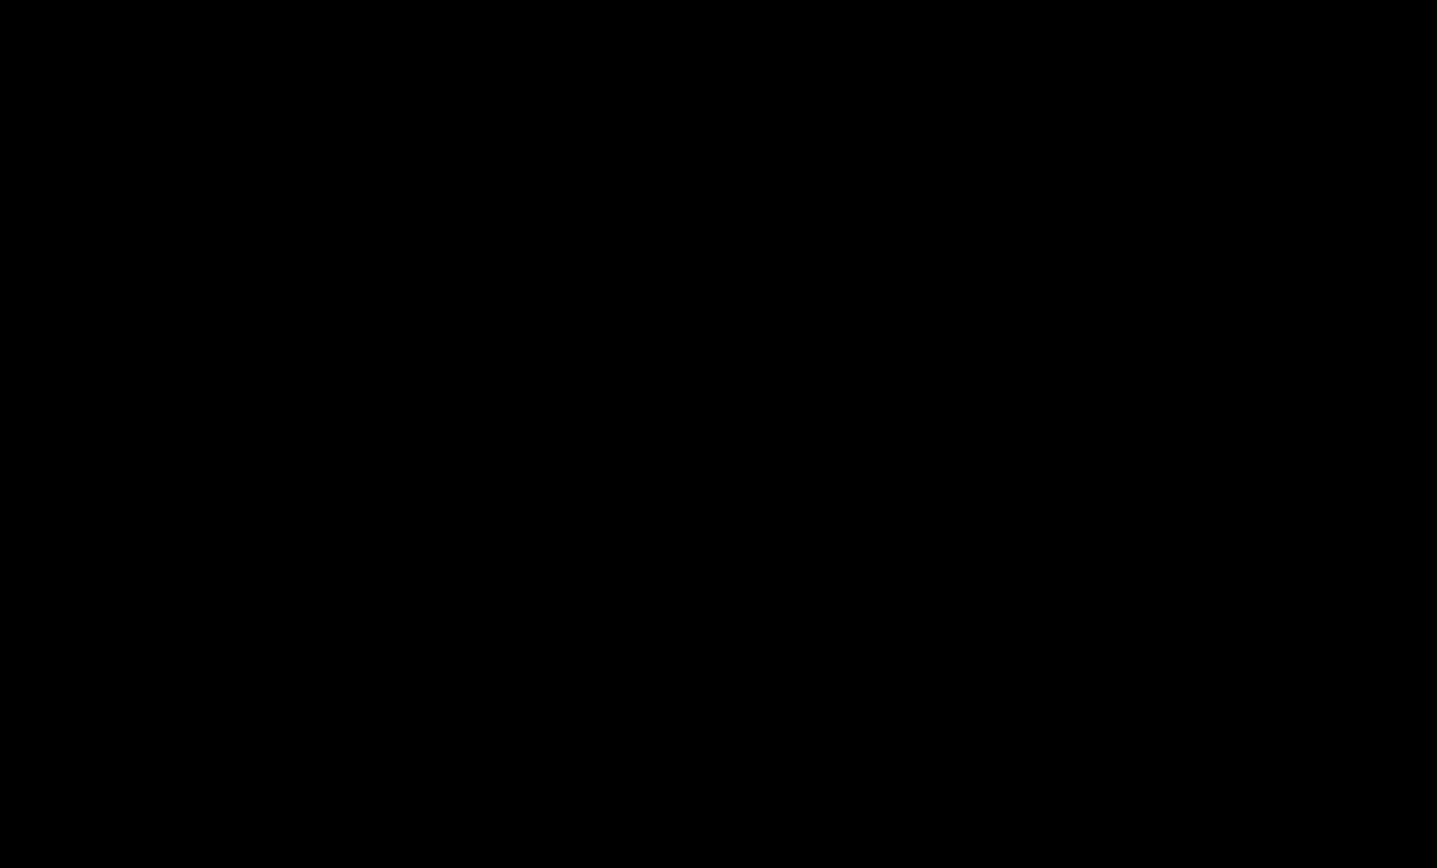